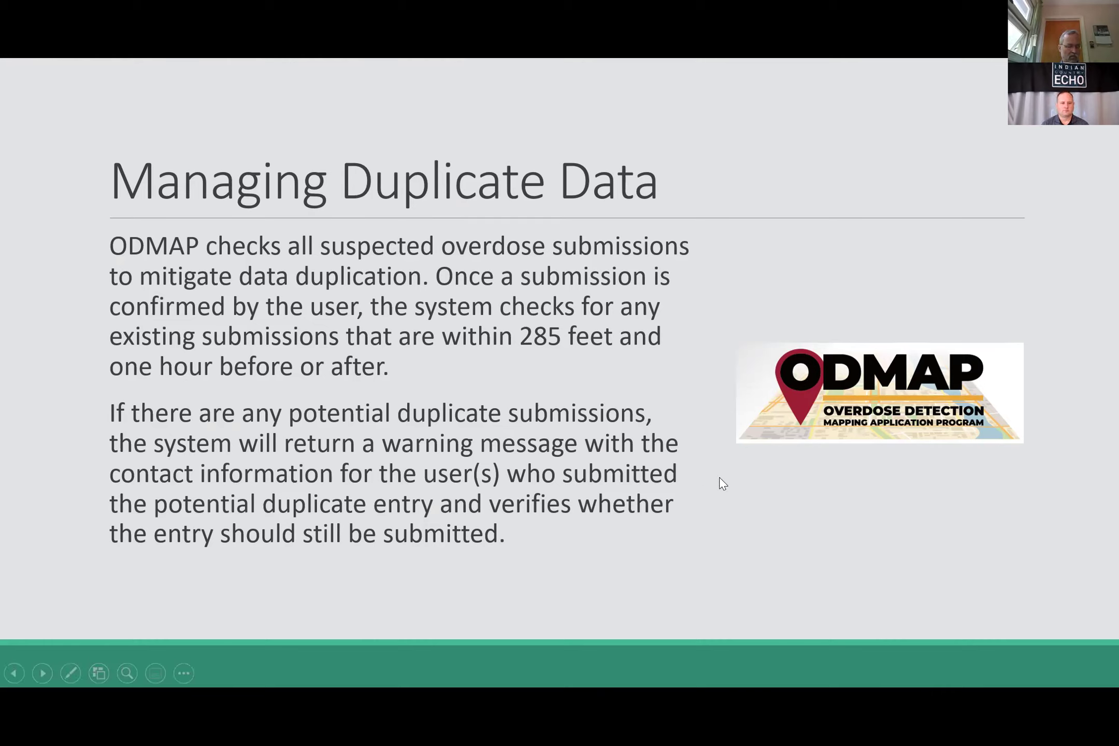
Step: Advance the slideshow to the dark 'Spike Alerts in ODMAP' slide
{"action": "left_click", "coordinate": [720, 480]}
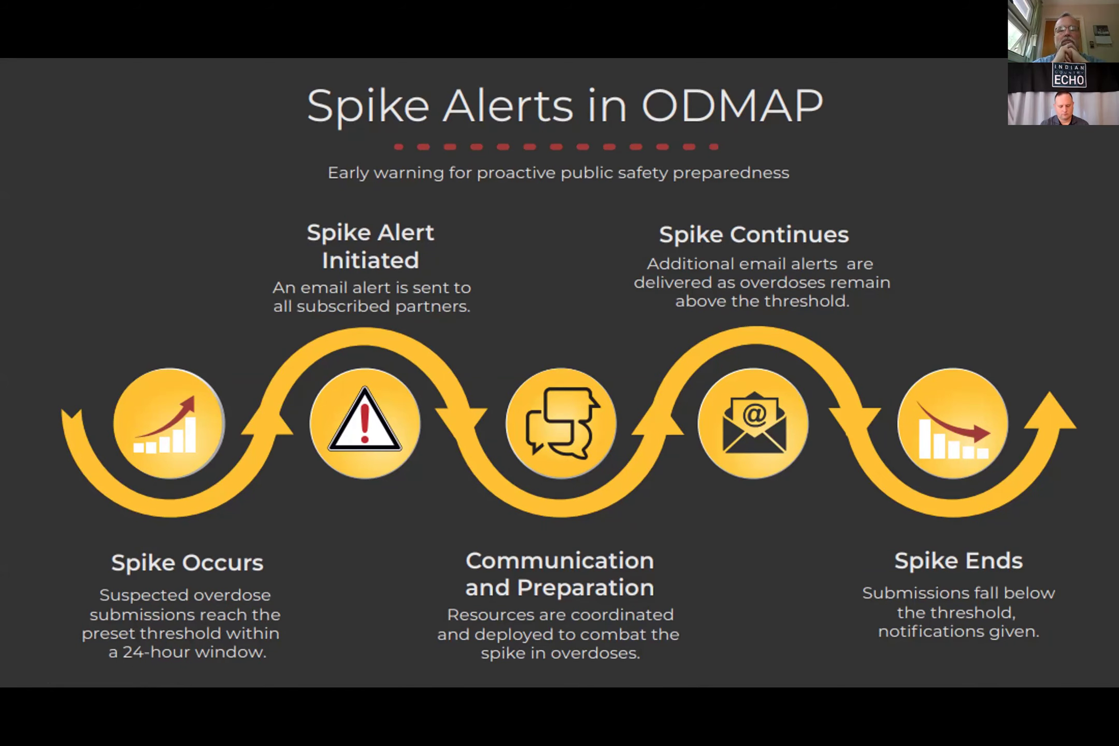
Step: Advance to the 'What is a Spike Alert?' slide about email alerts and nearby-county warnings
{"action": "left_click", "coordinate": [911, 306]}
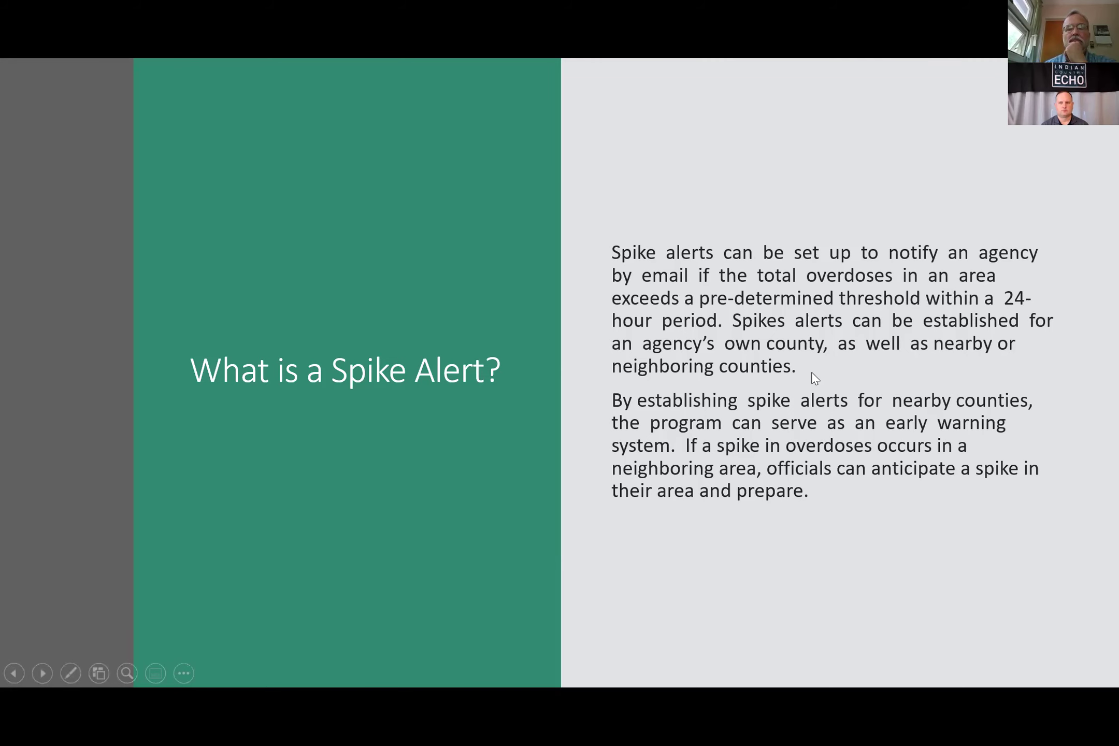
Step: Move on to the 'Creating Spike Alerts' slide listing seven setup steps
{"action": "key", "text": "Right"}
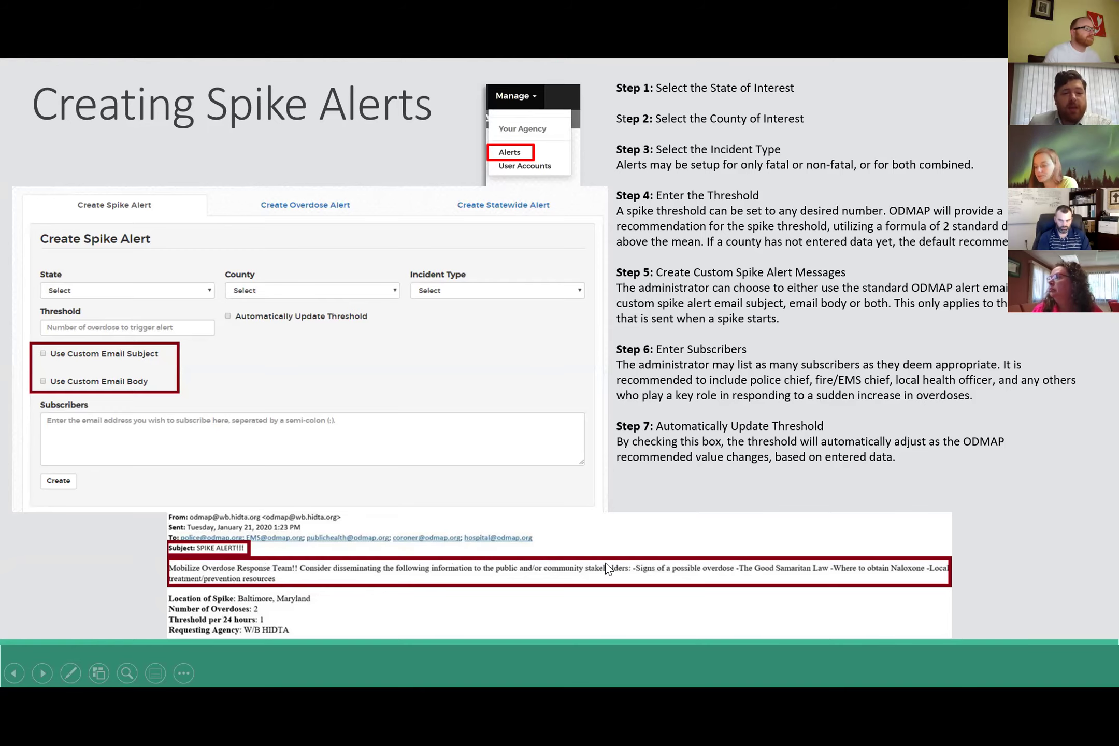
Step: Advance past Creating Overdose Alerts to the 'Creating Statewide Alerts' slide
{"action": "left_click", "coordinate": [659, 536]}
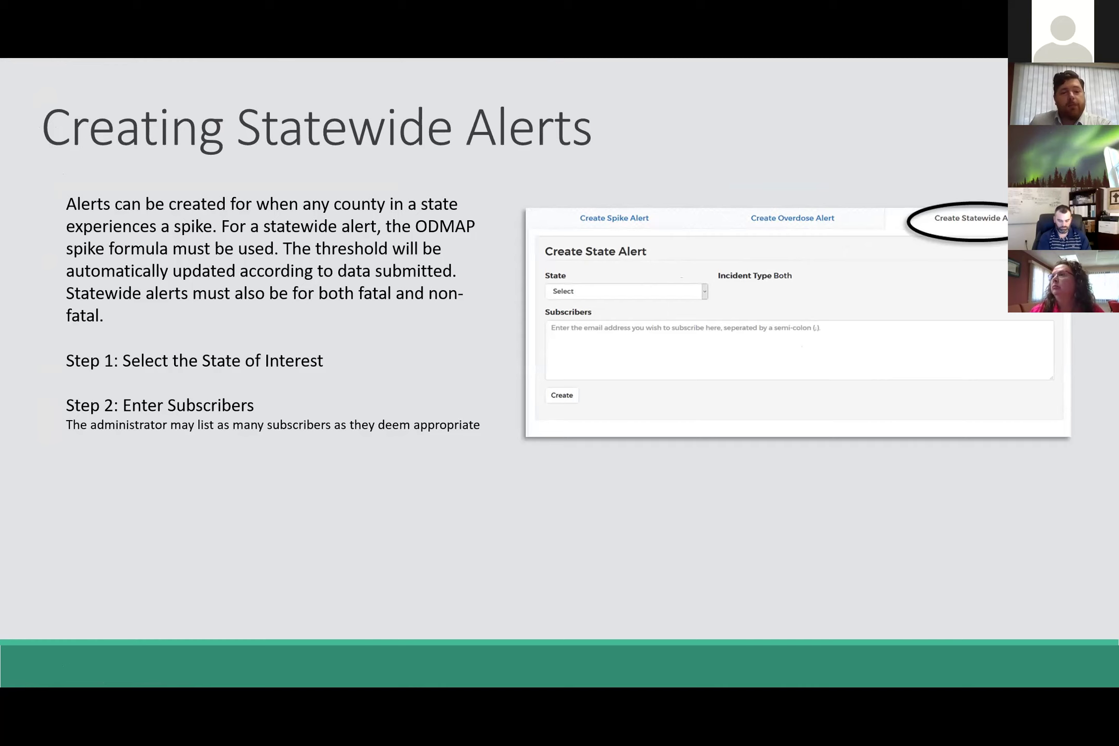
Step: Advance past the Spike Alerts In Action slide to LatLong.net's Latitude and Longitude Finder page
{"action": "left_click", "coordinate": [867, 417]}
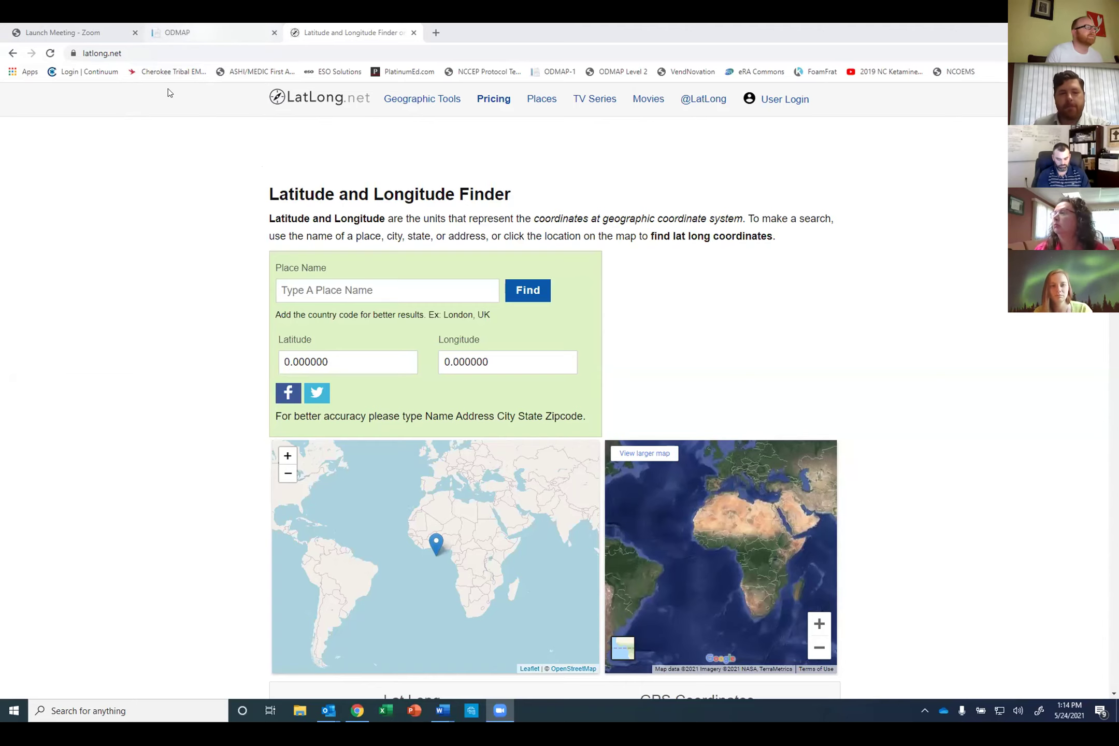
Step: Switch to the ODMAP overdose entry form and choose Use An Address for the location
{"action": "key", "text": "ctrl+shift+Tab"}
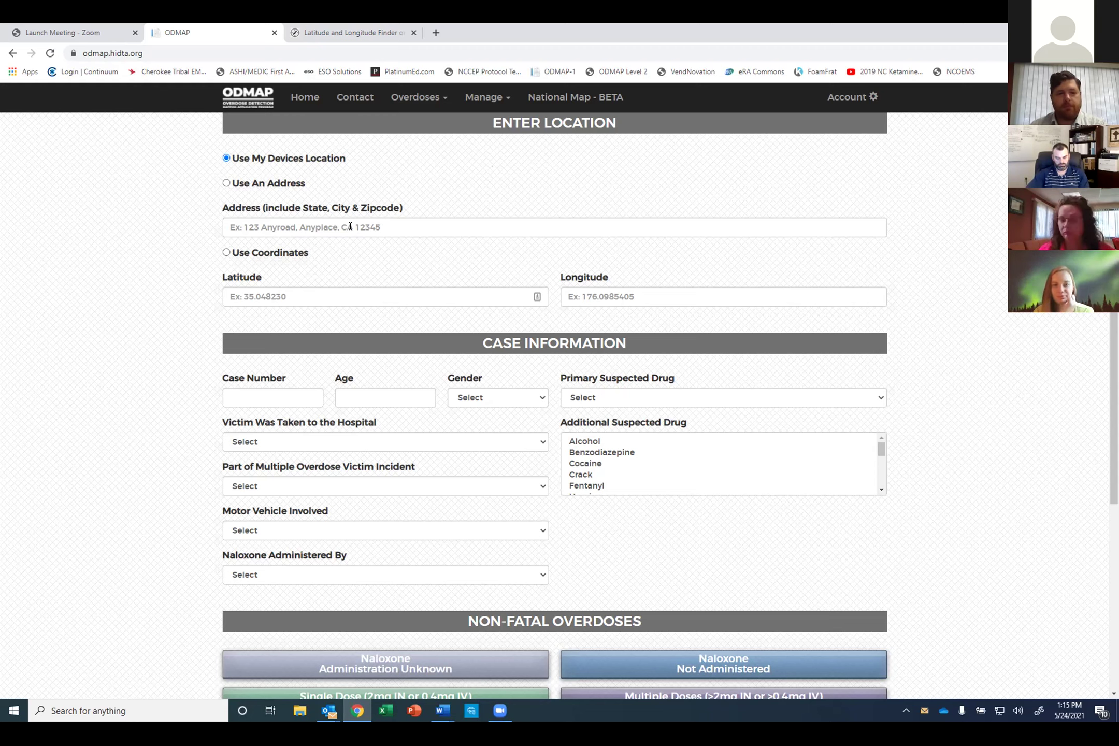
{"action": "left_click", "coordinate": [295, 226]}
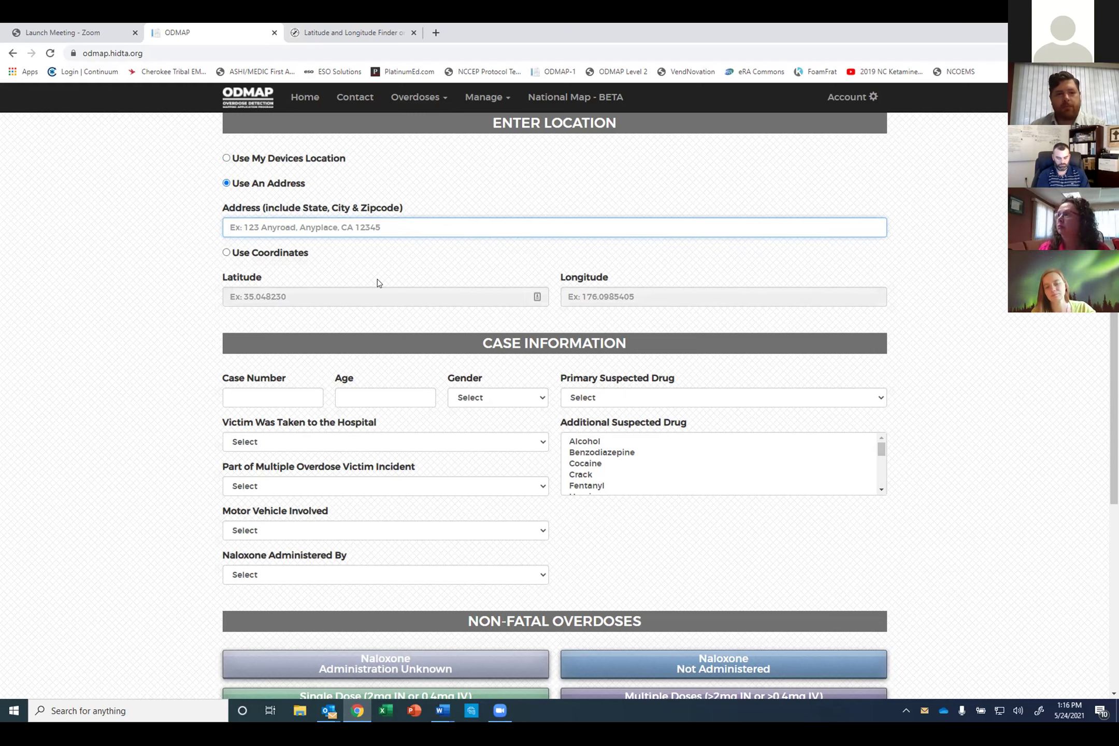
{"action": "left_click", "coordinate": [352, 35]}
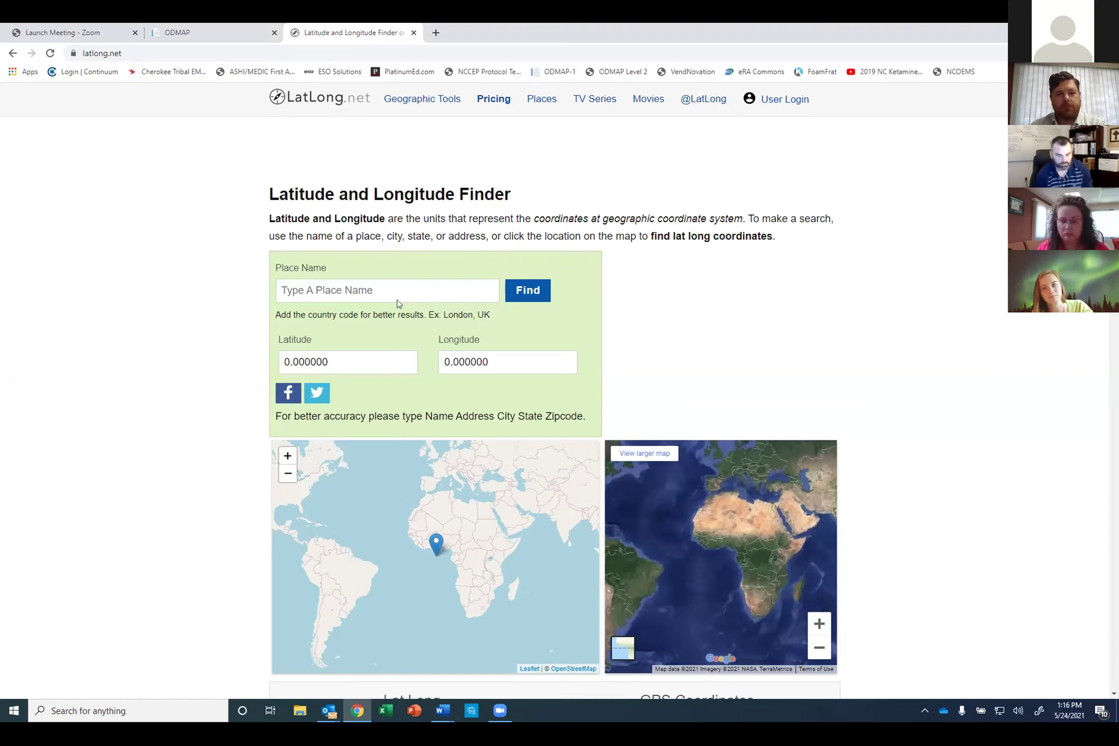
{"action": "left_click", "coordinate": [379, 290]}
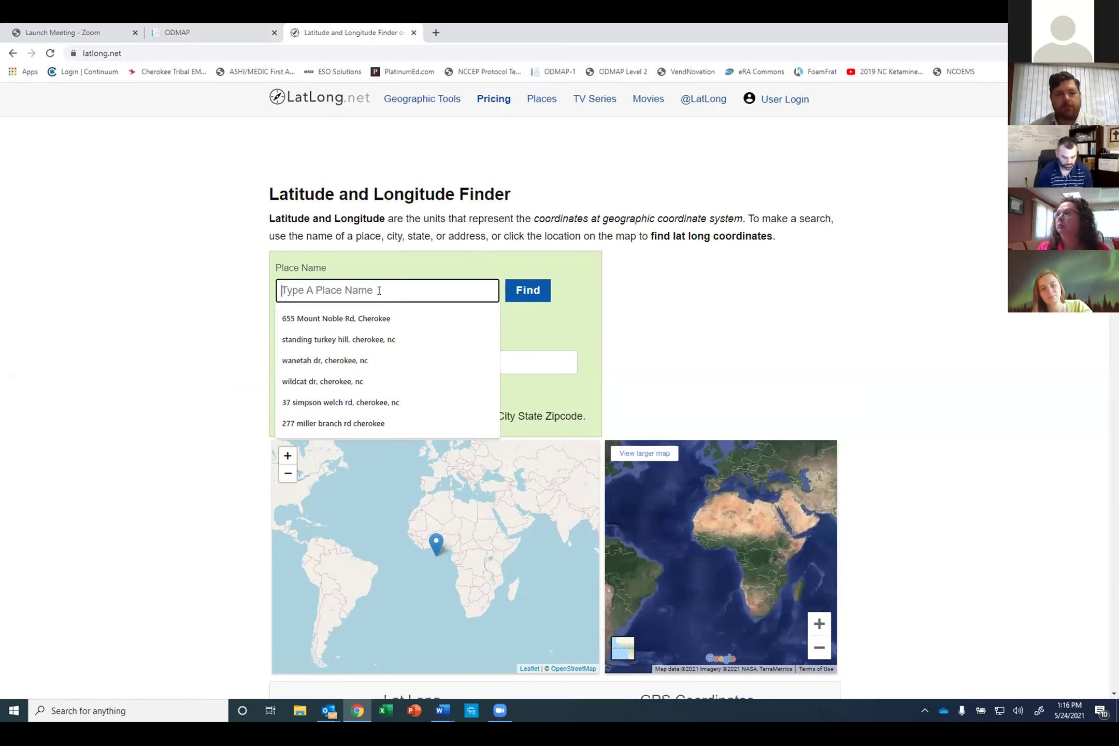
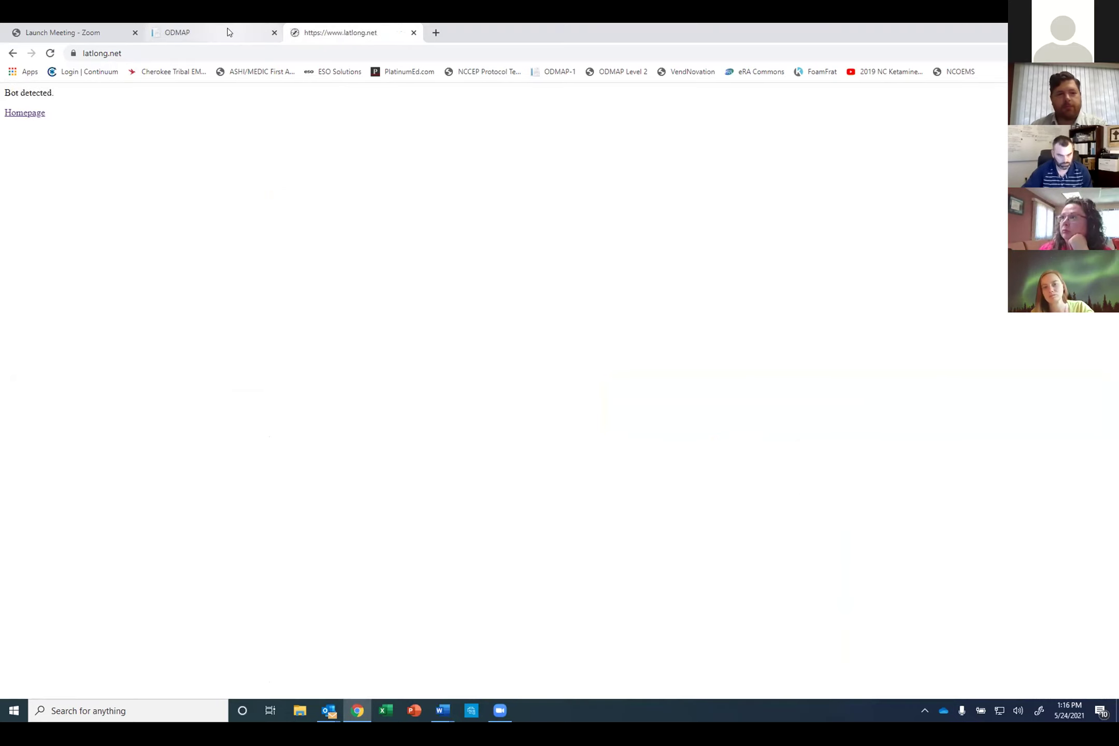
{"action": "left_click", "coordinate": [38, 112]}
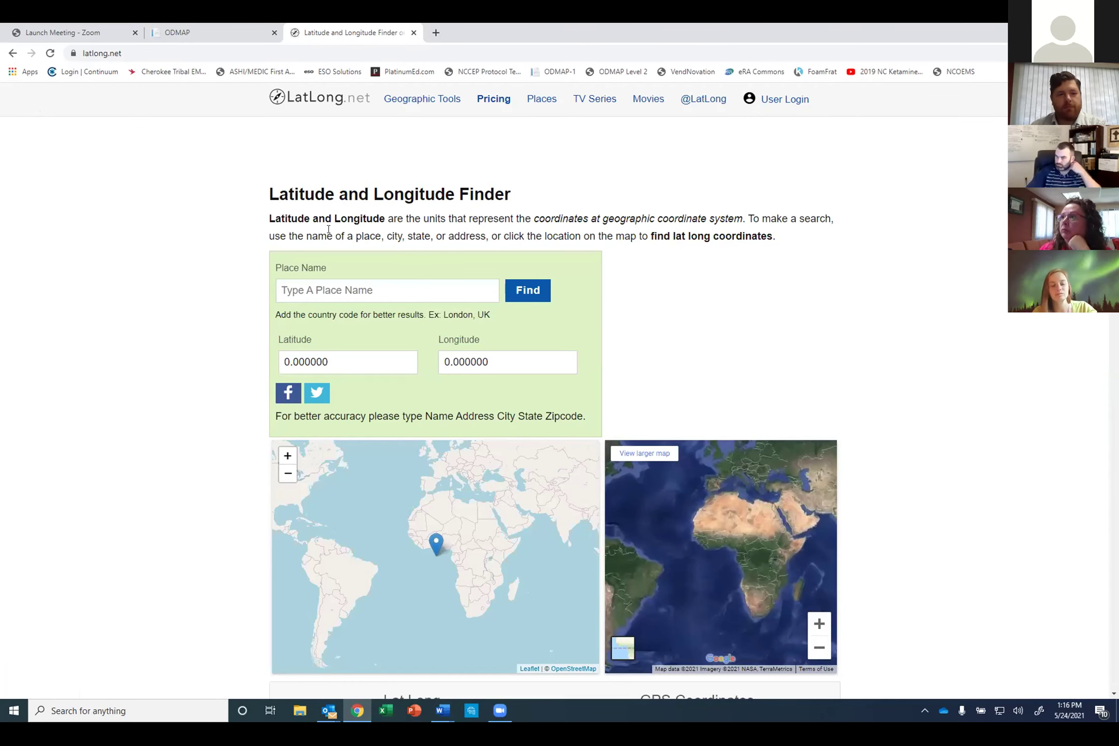
Step: Select Use Coordinates, step through Case Number and Age, and show Primary Suspected Drug choices
{"action": "left_click", "coordinate": [210, 33]}
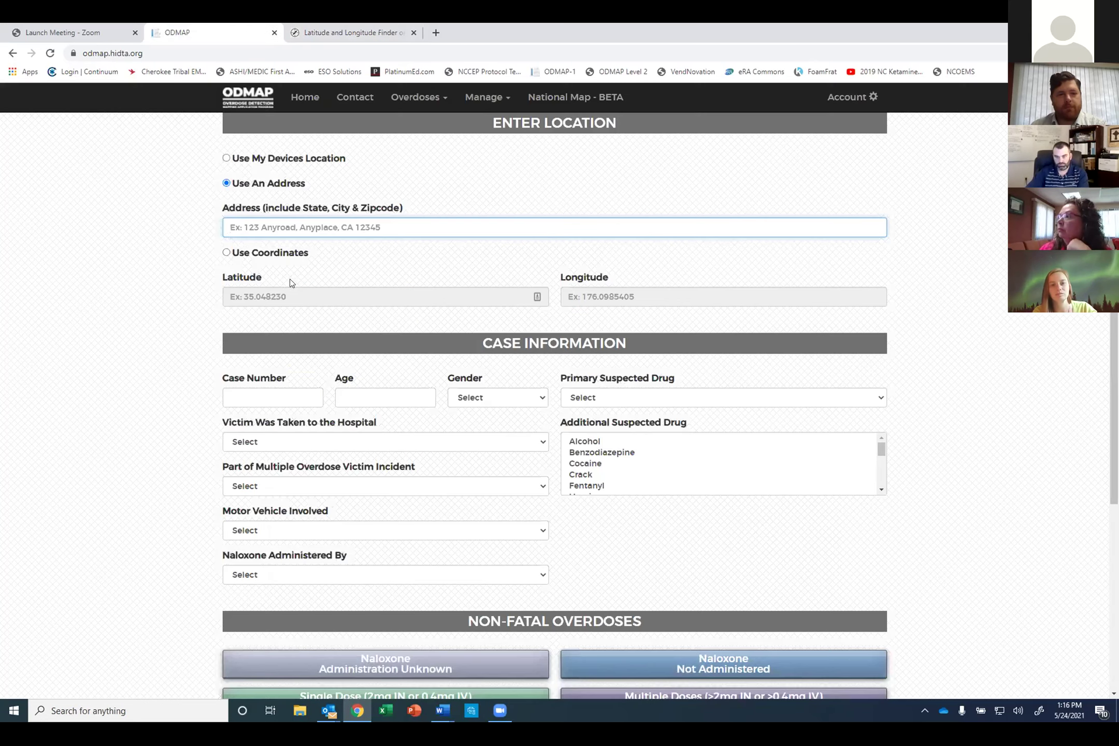
{"action": "left_click", "coordinate": [226, 252]}
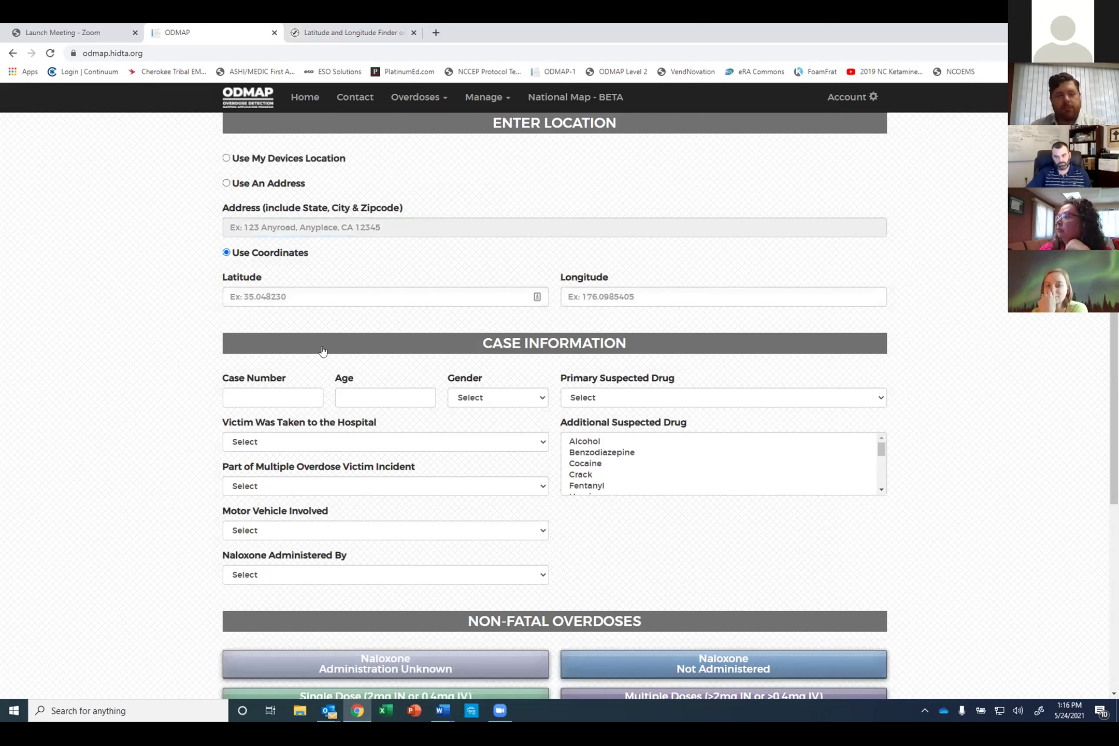
{"action": "left_click", "coordinate": [287, 396]}
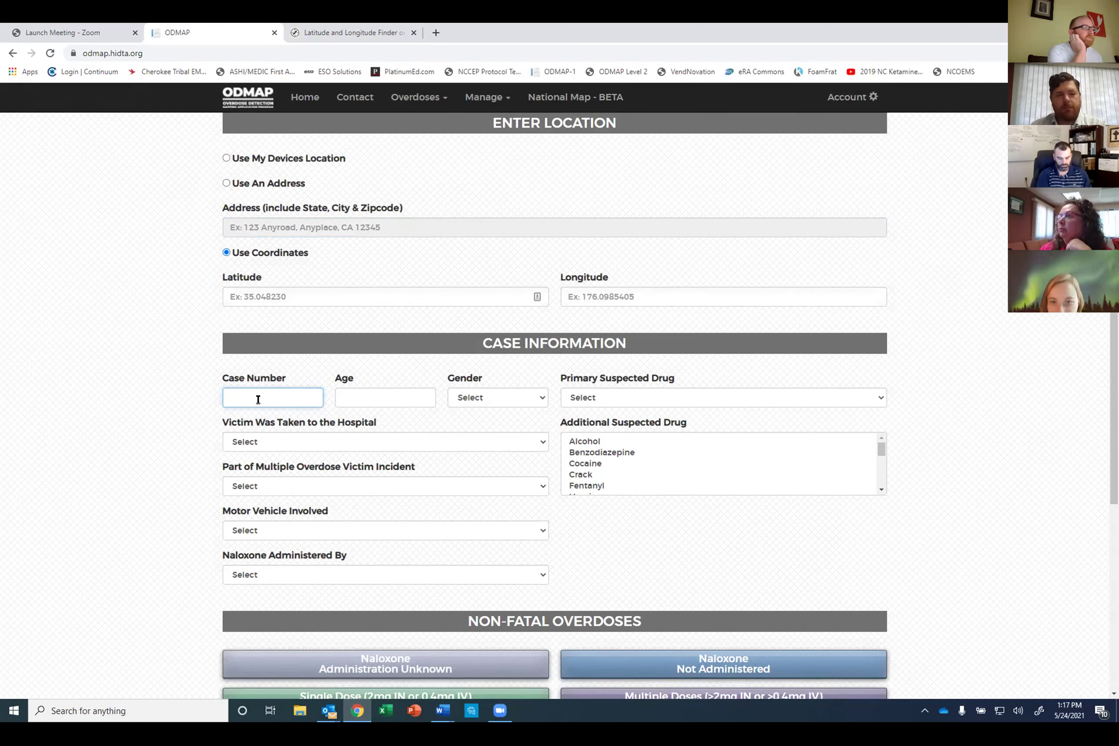
{"action": "left_click", "coordinate": [384, 397]}
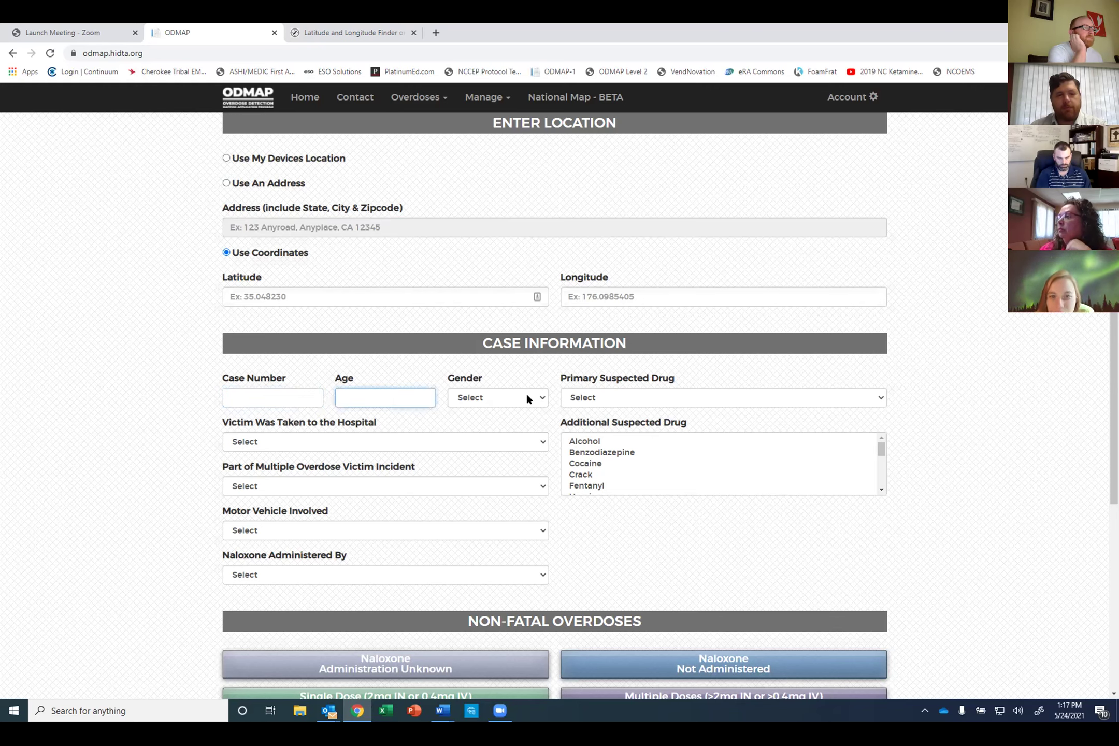
{"action": "left_click", "coordinate": [626, 397]}
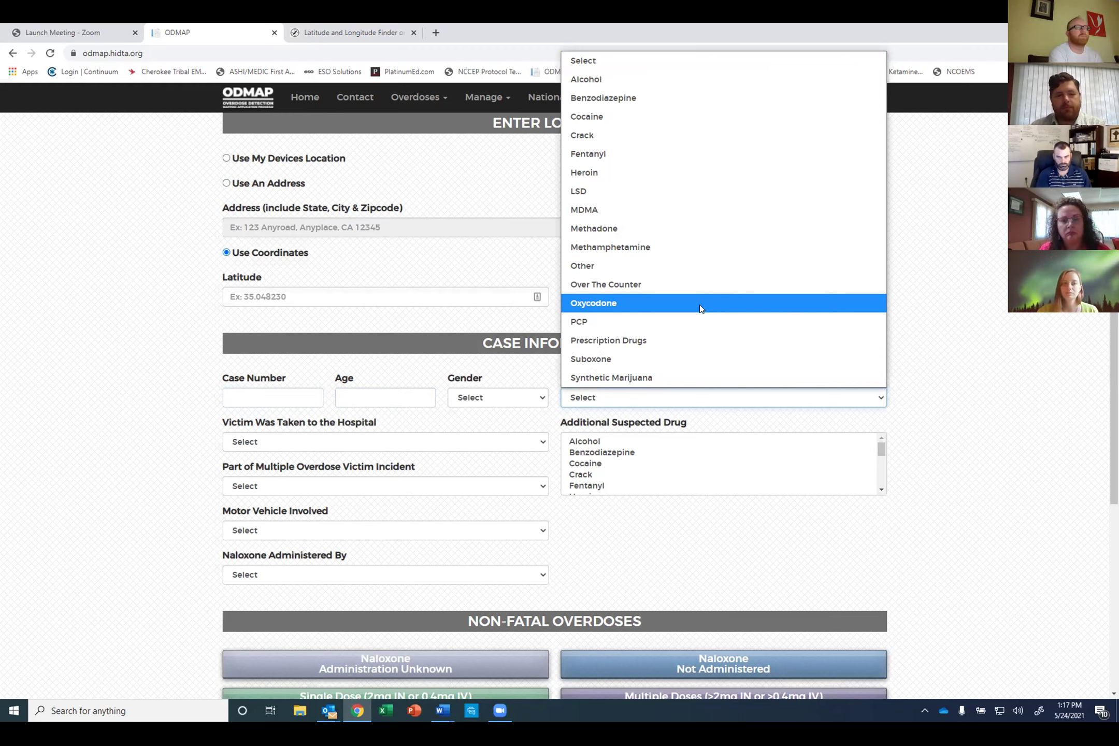
Step: Choose Methamphetamine in the Additional Suspected Drug list, leaving Primary Suspected Drug unset
{"action": "left_click", "coordinate": [595, 433]}
{"action": "left_click", "coordinate": [593, 441]}
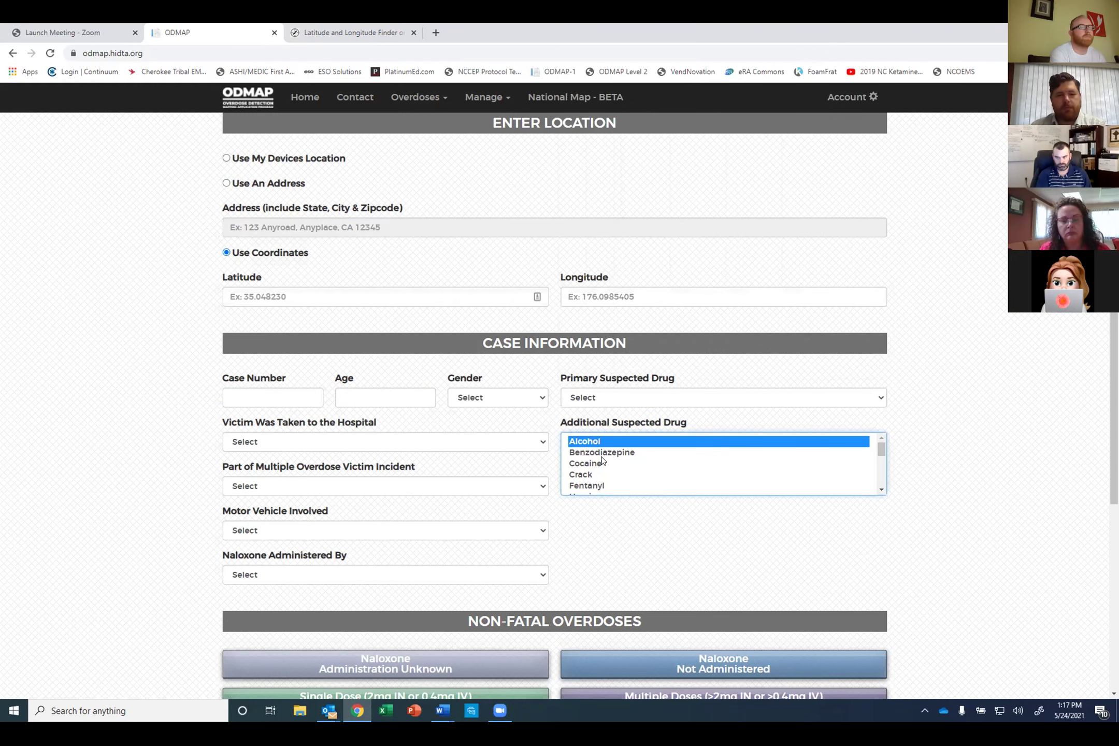
{"action": "left_click", "coordinate": [593, 463], "text": "ctrl"}
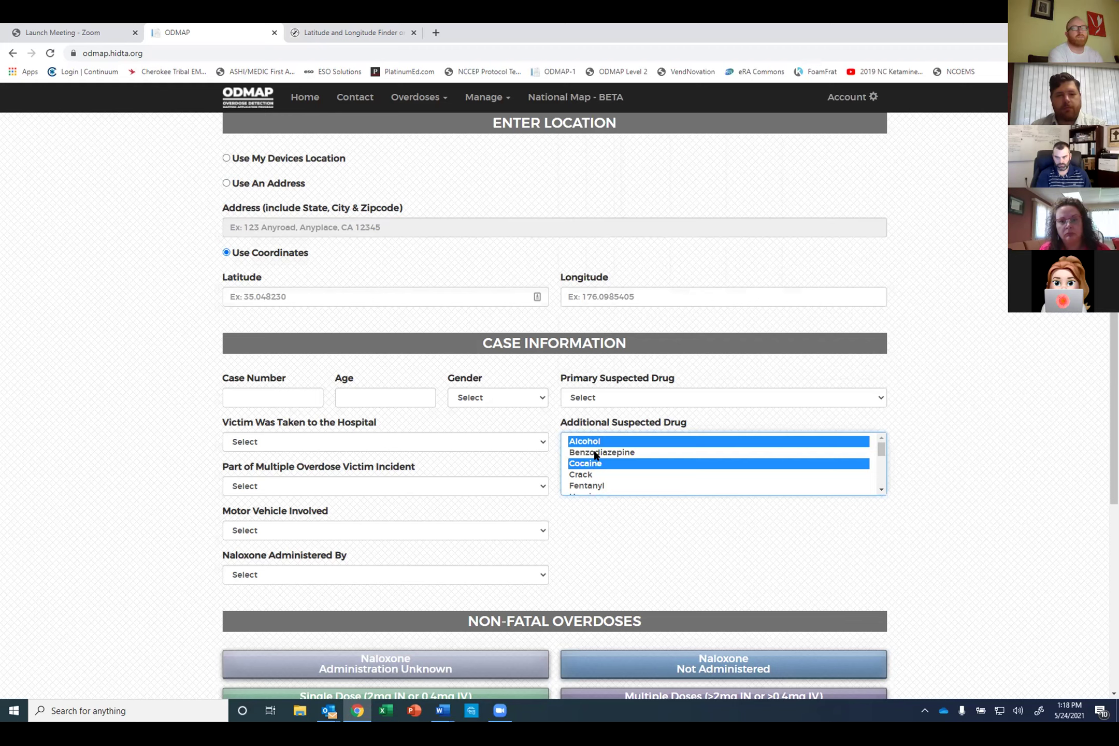
{"action": "left_click", "coordinate": [602, 486], "text": "shift"}
{"action": "scroll", "coordinate": [619, 468], "scroll_direction": "down", "scroll_amount": 3}
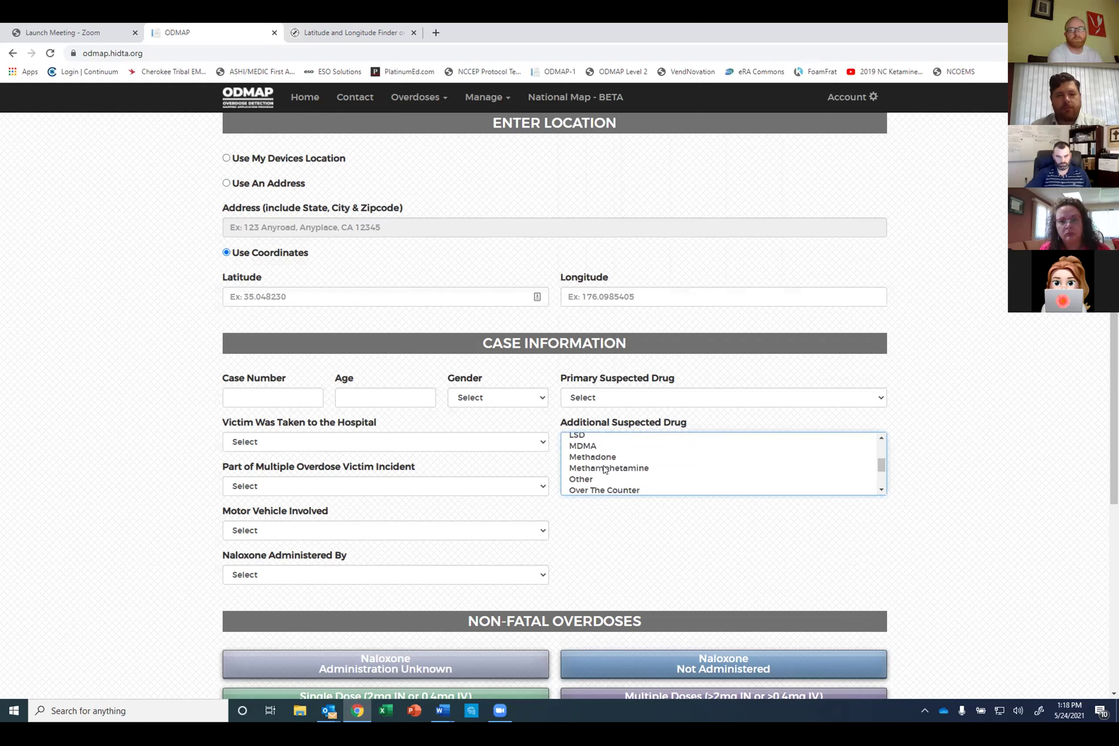
{"action": "left_click", "coordinate": [605, 468], "text": "ctrl"}
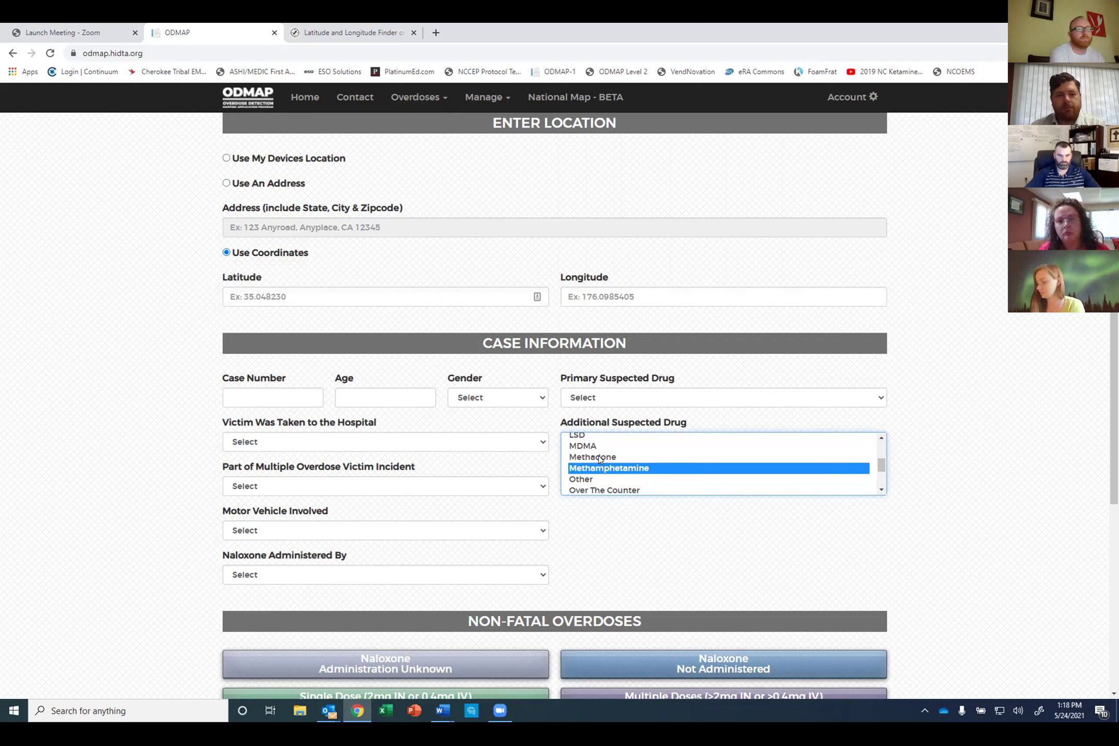
Step: Review the Hospital, Multiple Victim, Motor Vehicle and Naloxone Administered By choices without answering
{"action": "left_click", "coordinate": [533, 443]}
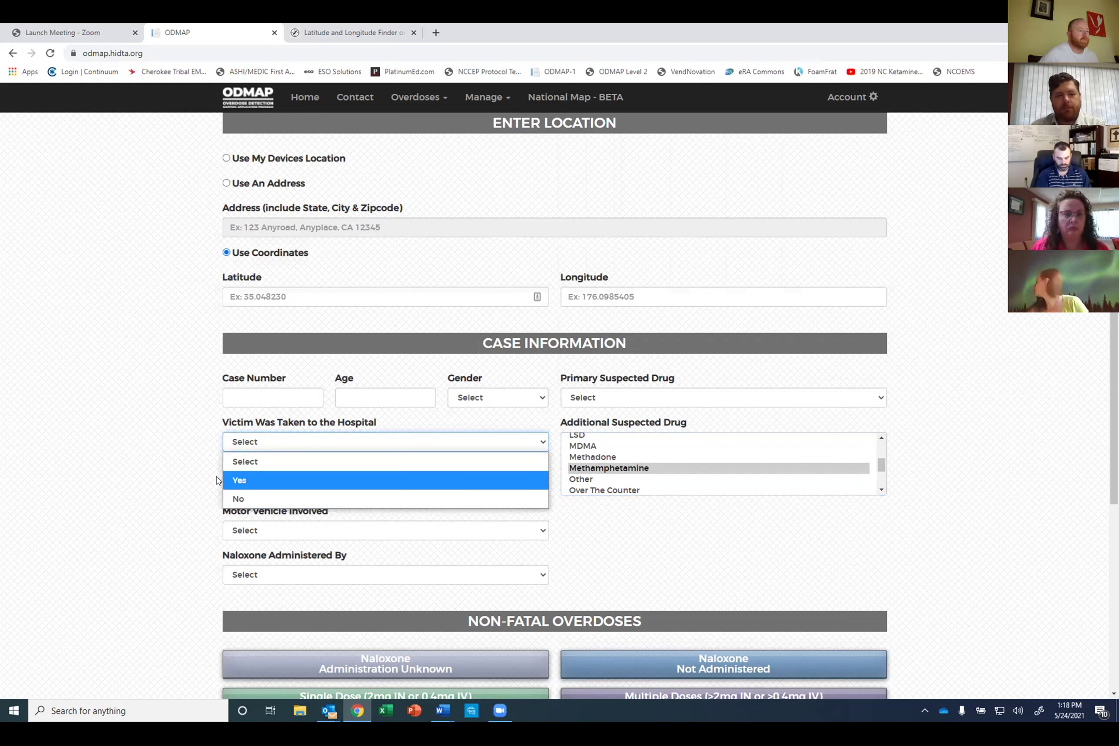
{"action": "left_click", "coordinate": [203, 468]}
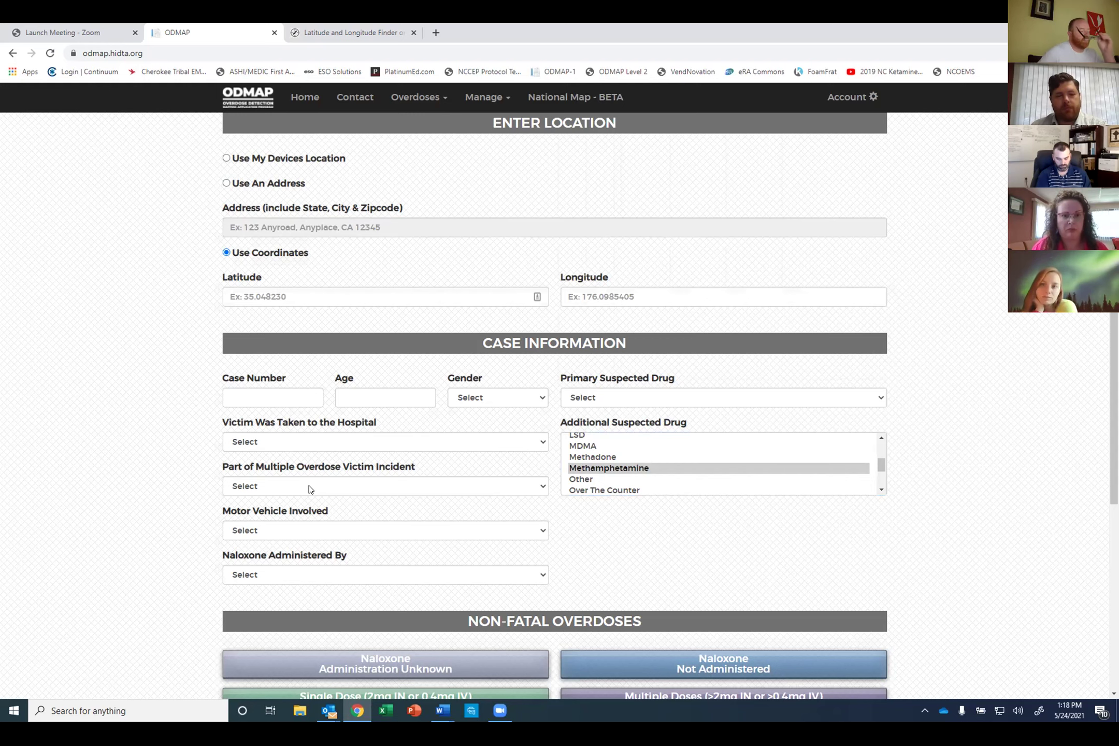
{"action": "left_click", "coordinate": [309, 485]}
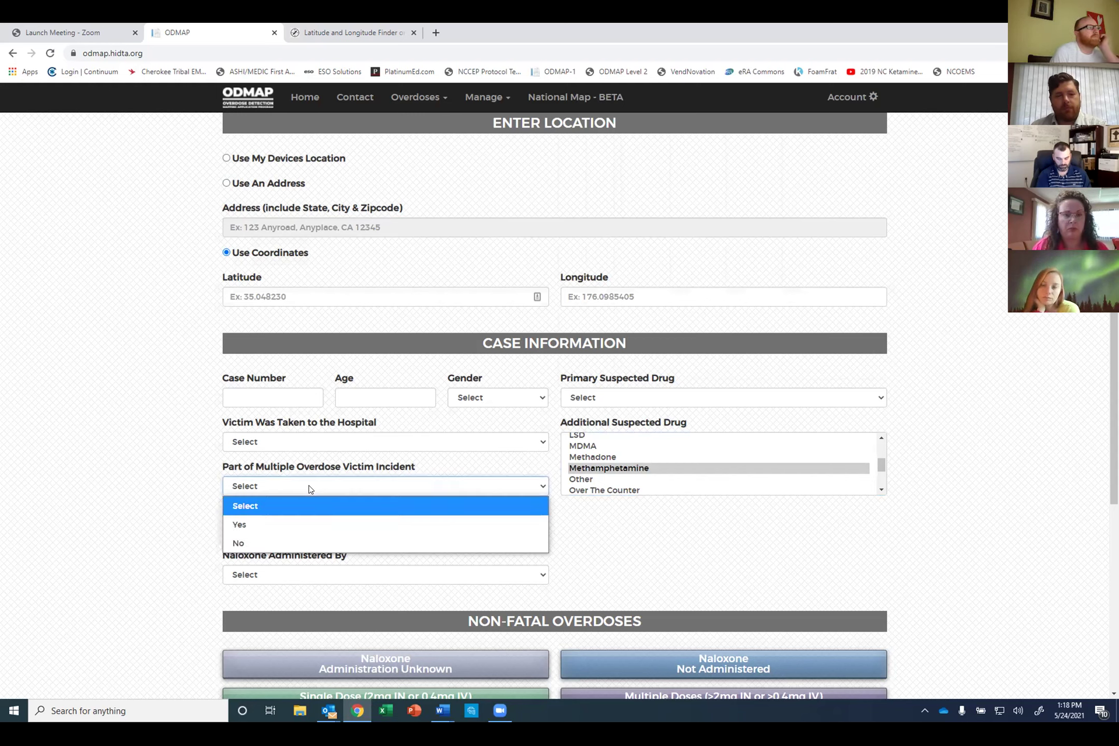
{"action": "key", "text": "Escape"}
{"action": "left_click", "coordinate": [285, 530]}
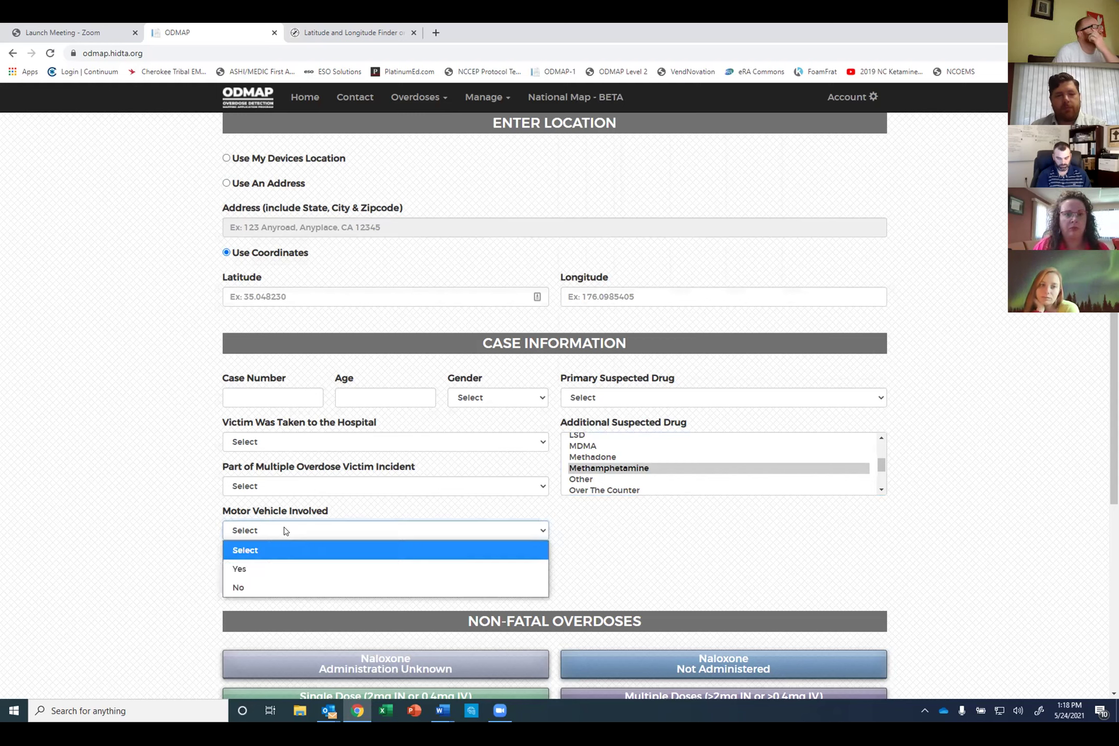
{"action": "left_click", "coordinate": [217, 542]}
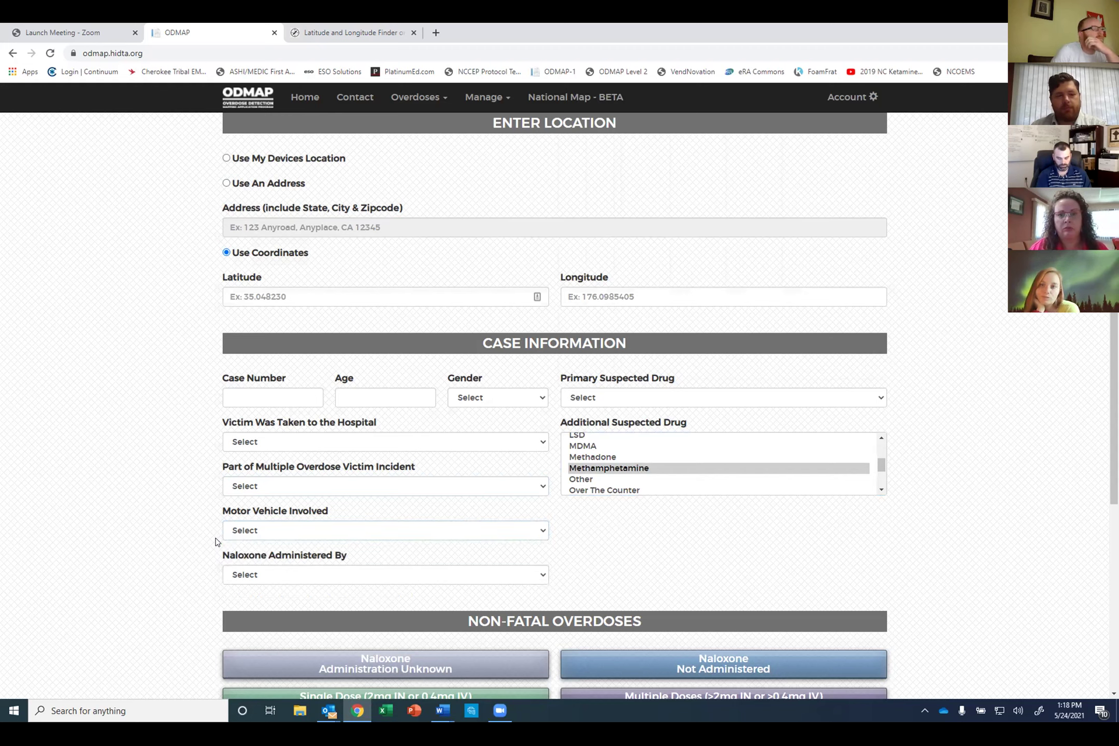
{"action": "left_click", "coordinate": [283, 573]}
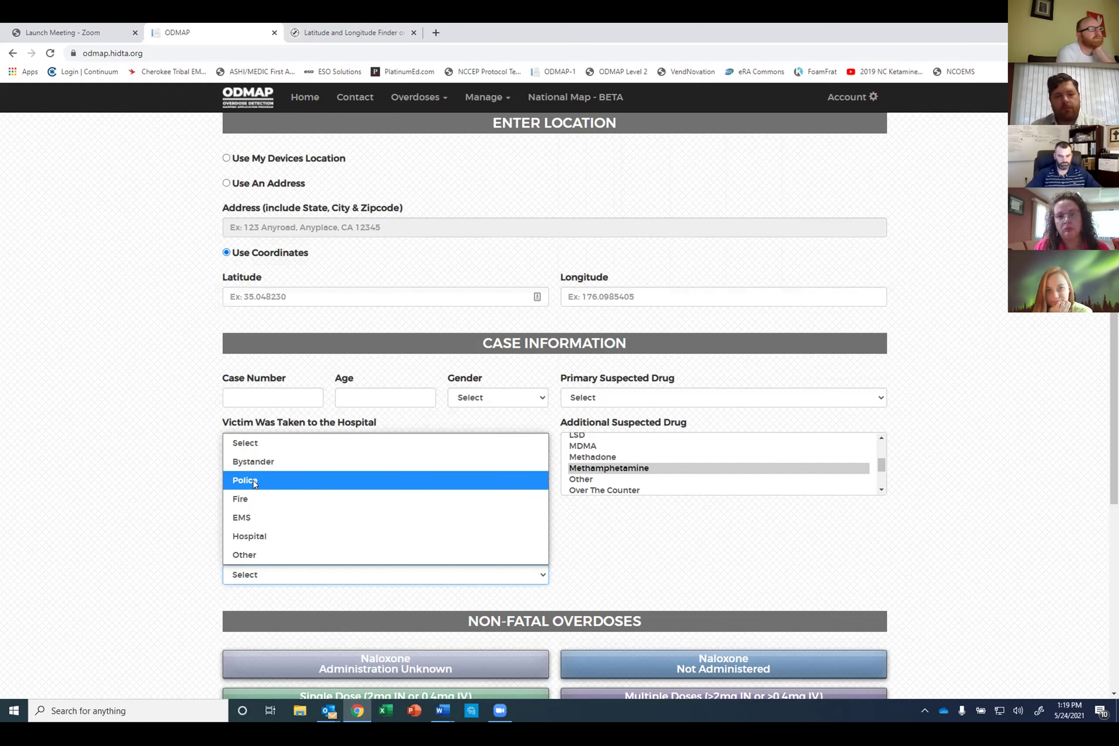
{"action": "left_click", "coordinate": [187, 540]}
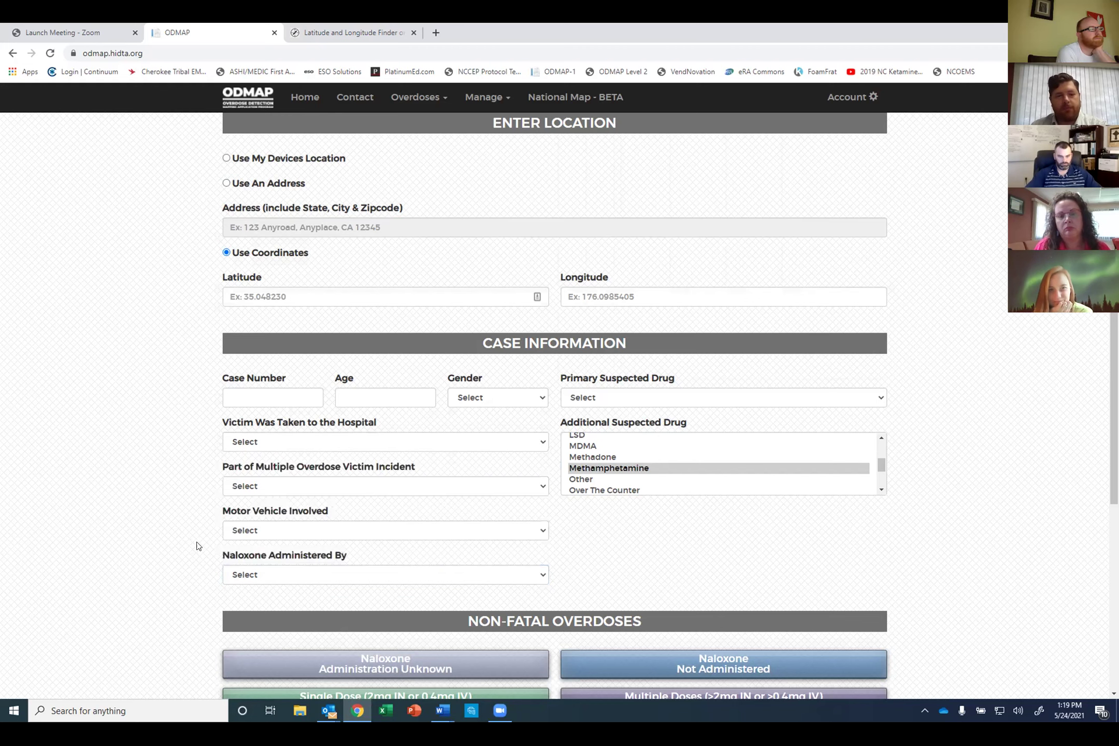
{"action": "scroll", "coordinate": [201, 578], "scroll_direction": "down", "scroll_amount": 1}
{"action": "scroll", "coordinate": [176, 570], "scroll_direction": "down", "scroll_amount": 1}
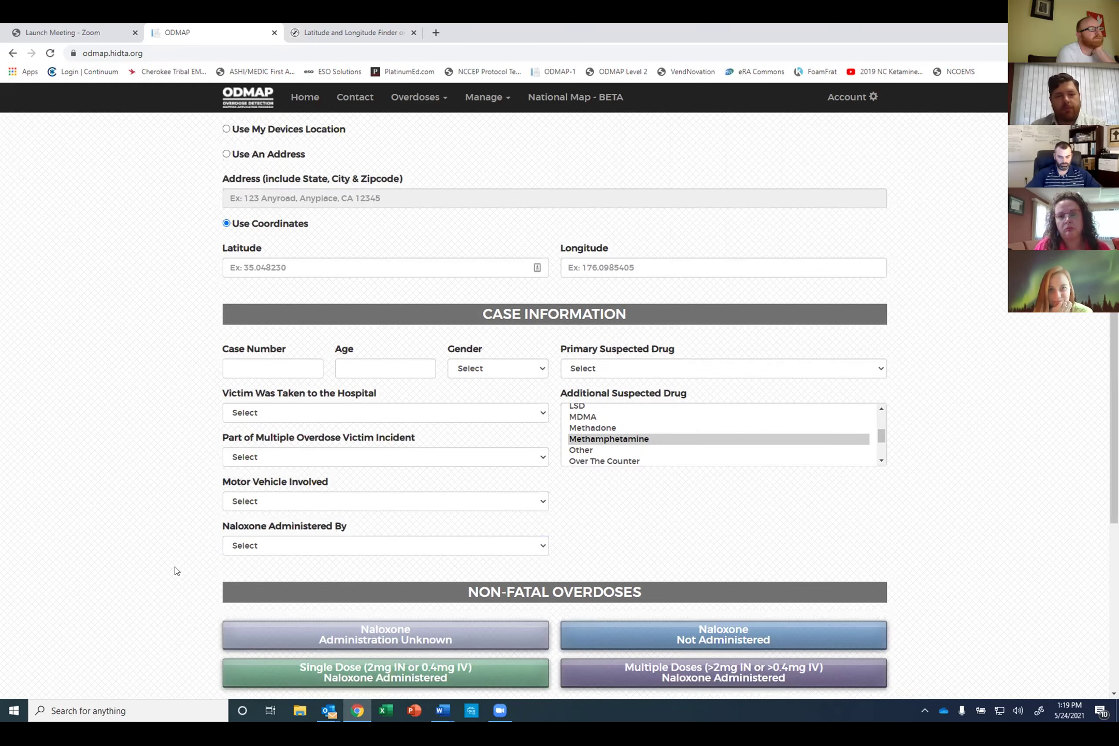
{"action": "scroll", "coordinate": [175, 571], "scroll_direction": "down", "scroll_amount": 3}
{"action": "scroll", "coordinate": [170, 532], "scroll_direction": "down", "scroll_amount": 1}
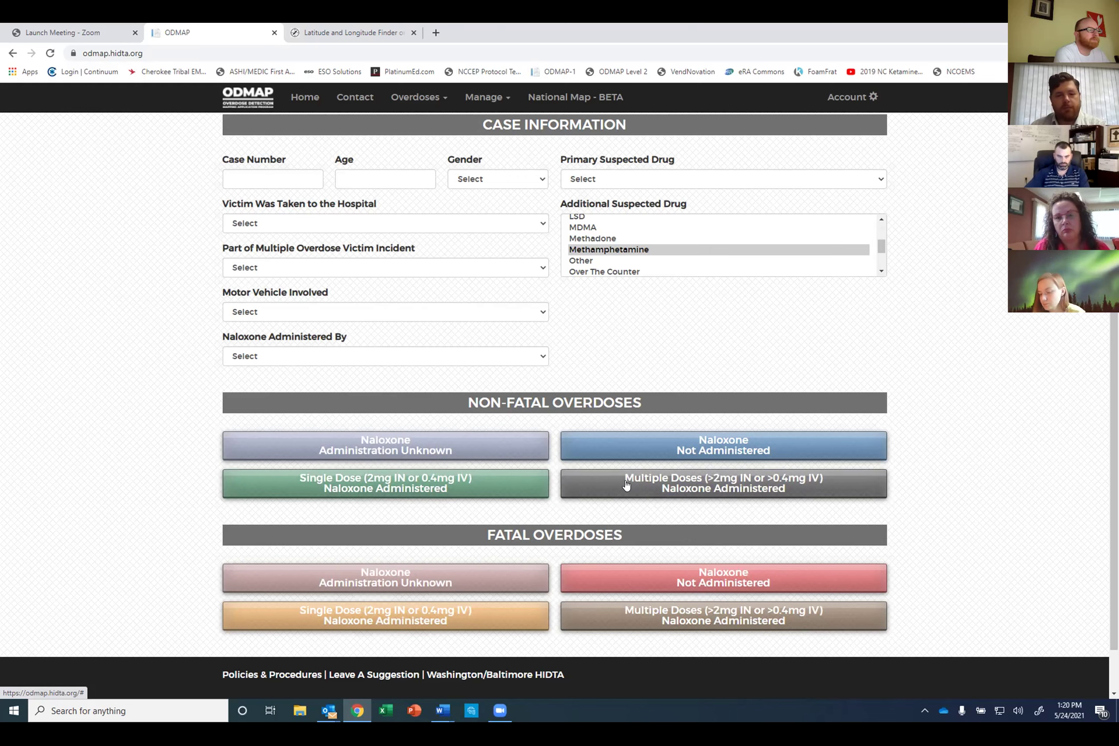
{"action": "scroll", "coordinate": [626, 485], "scroll_direction": "down", "scroll_amount": 1}
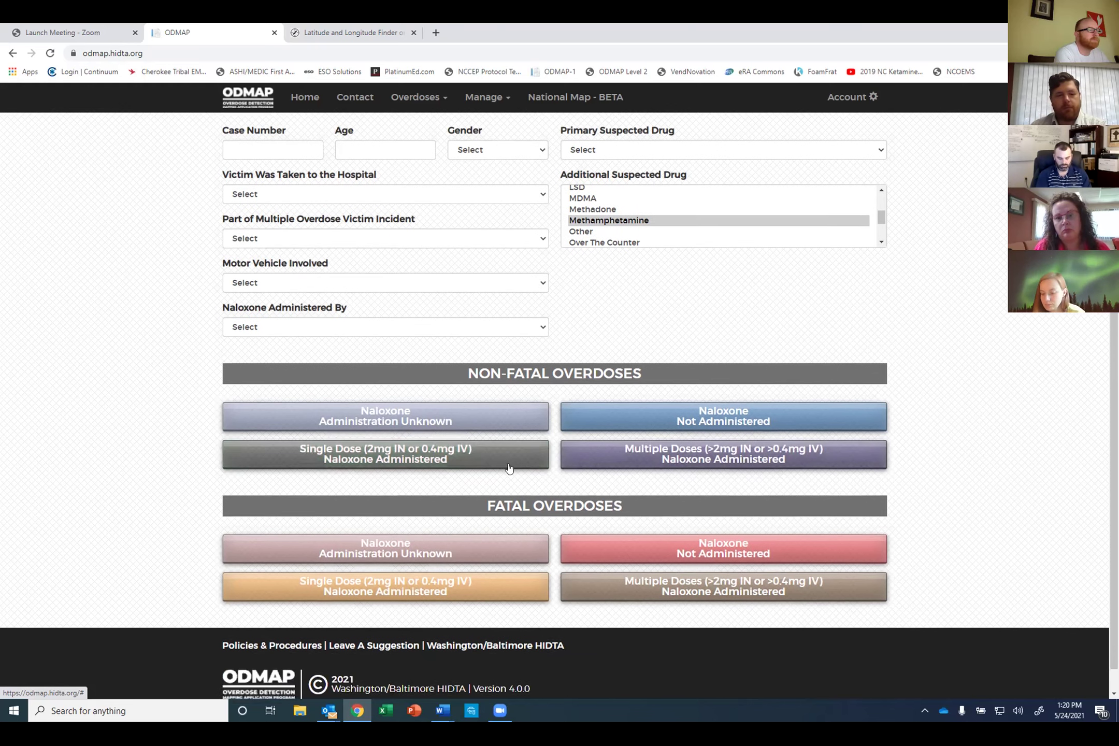
{"action": "scroll", "coordinate": [498, 453], "scroll_direction": "up", "scroll_amount": 2}
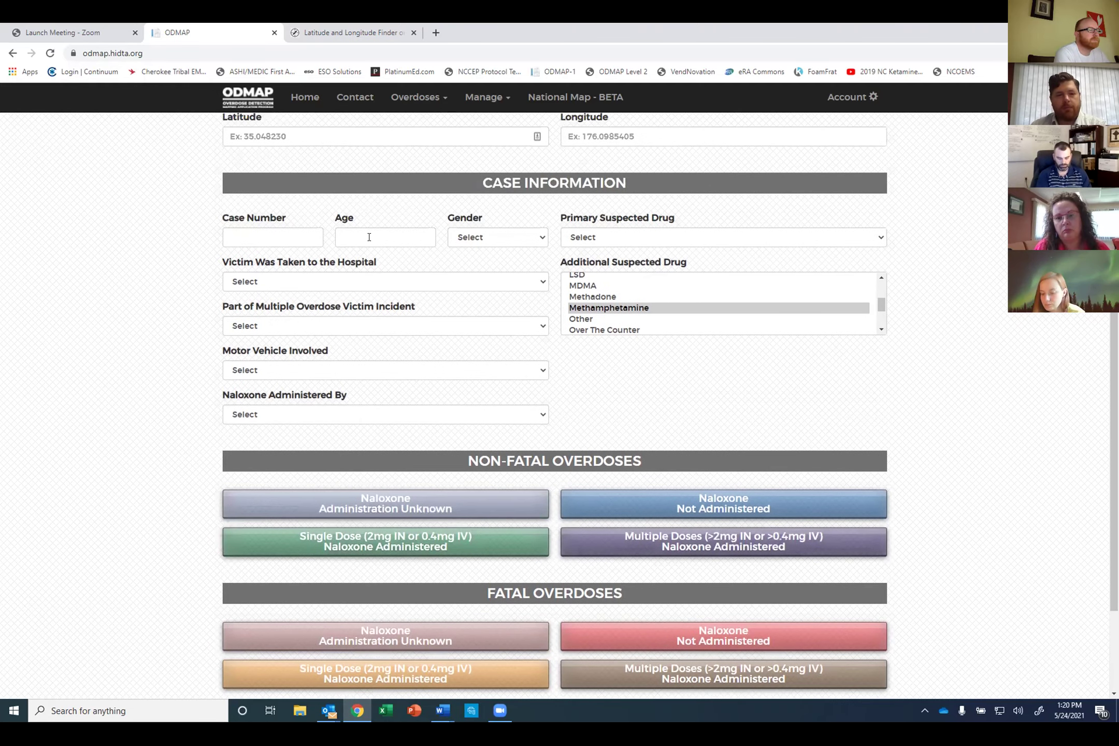
{"action": "scroll", "coordinate": [366, 247], "scroll_direction": "up", "scroll_amount": 2}
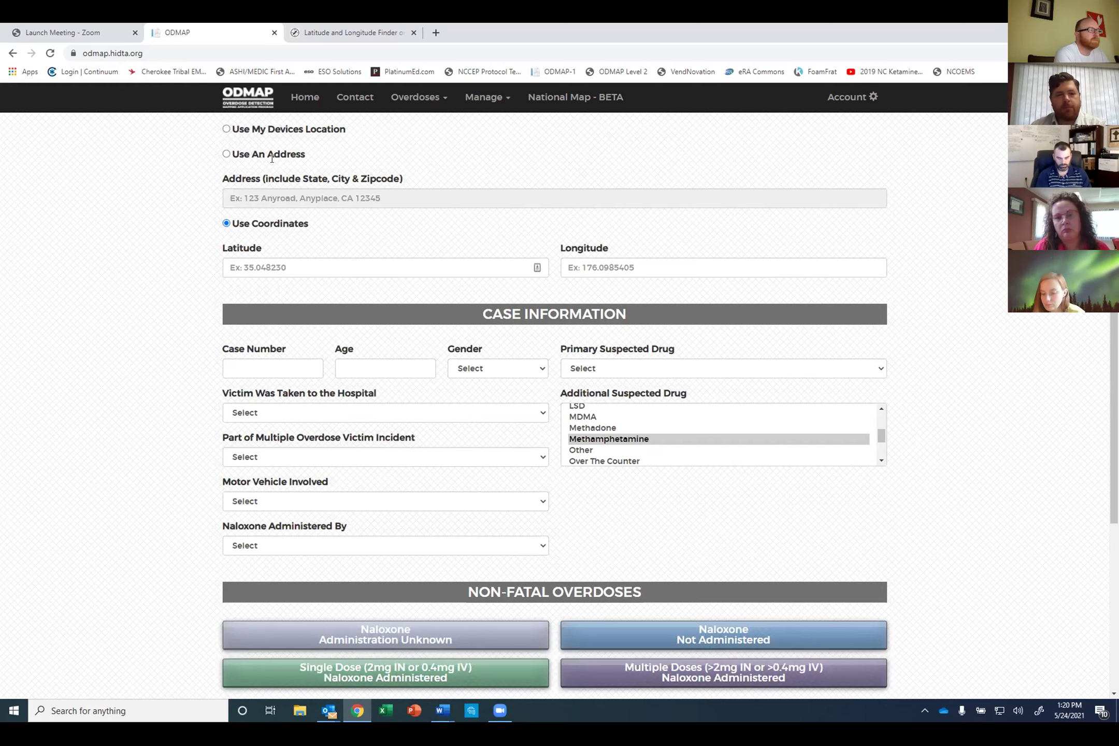
{"action": "left_click", "coordinate": [227, 155]}
{"action": "left_click", "coordinate": [270, 193]}
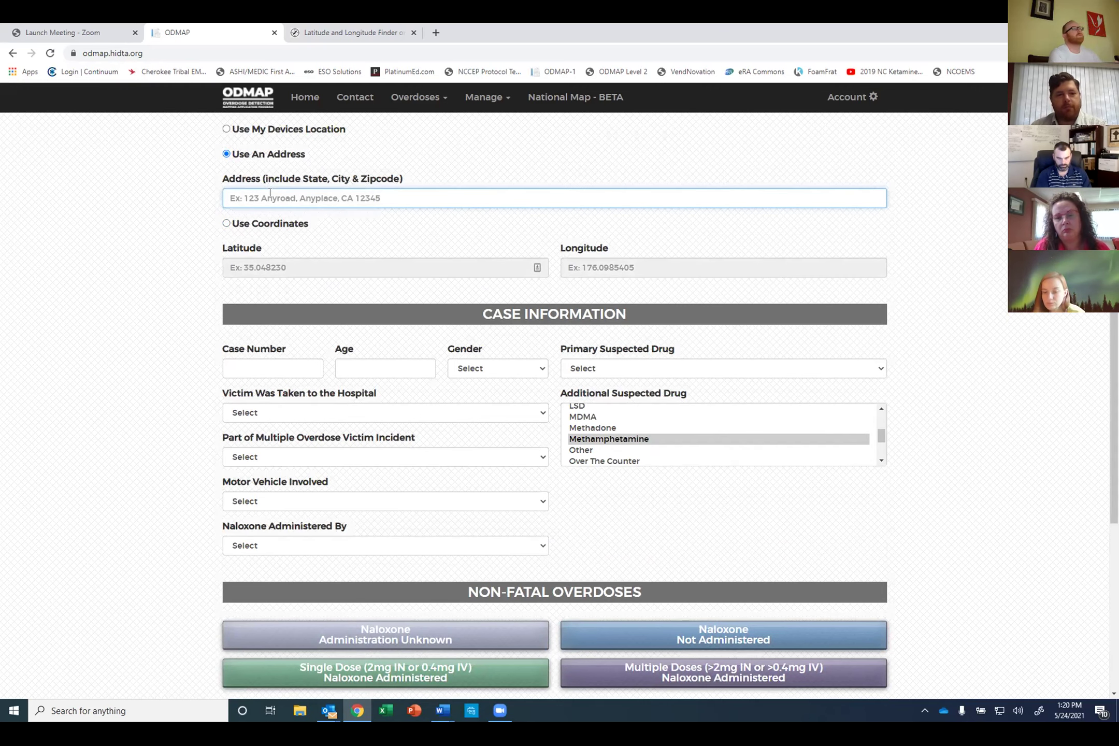
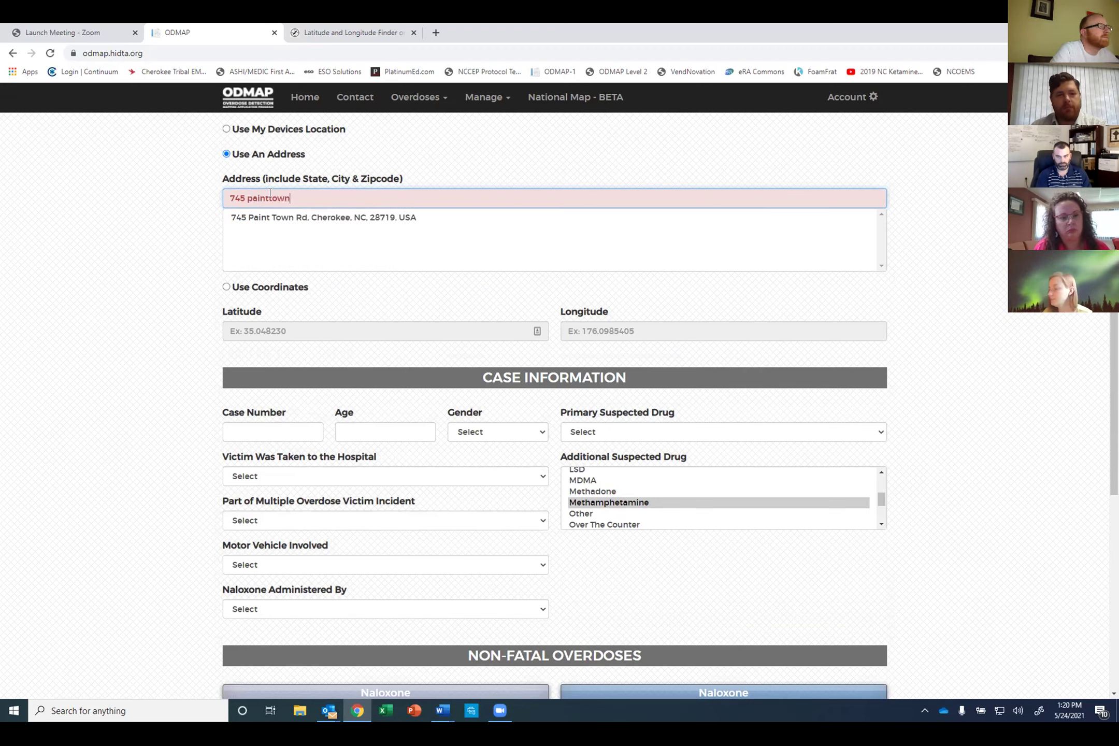
{"action": "left_click", "coordinate": [266, 222]}
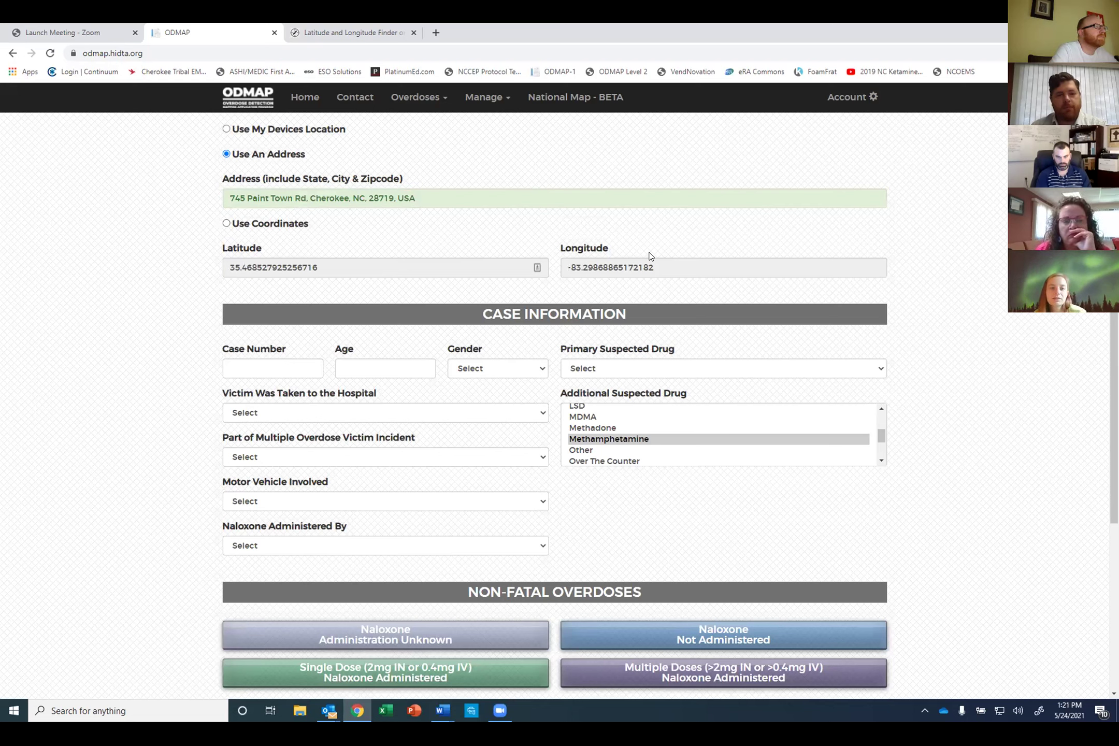
Step: Enter victim age 25, gender Male, and Benzodiazepine as the primary suspected drug
{"action": "scroll", "coordinate": [511, 318], "scroll_direction": "down", "scroll_amount": 1}
{"action": "scroll", "coordinate": [456, 311], "scroll_direction": "down", "scroll_amount": 1}
{"action": "left_click", "coordinate": [399, 306]}
{"action": "type", "text": "25"}
{"action": "left_click", "coordinate": [482, 310]}
{"action": "left_click", "coordinate": [485, 347]}
{"action": "left_click", "coordinate": [695, 310]}
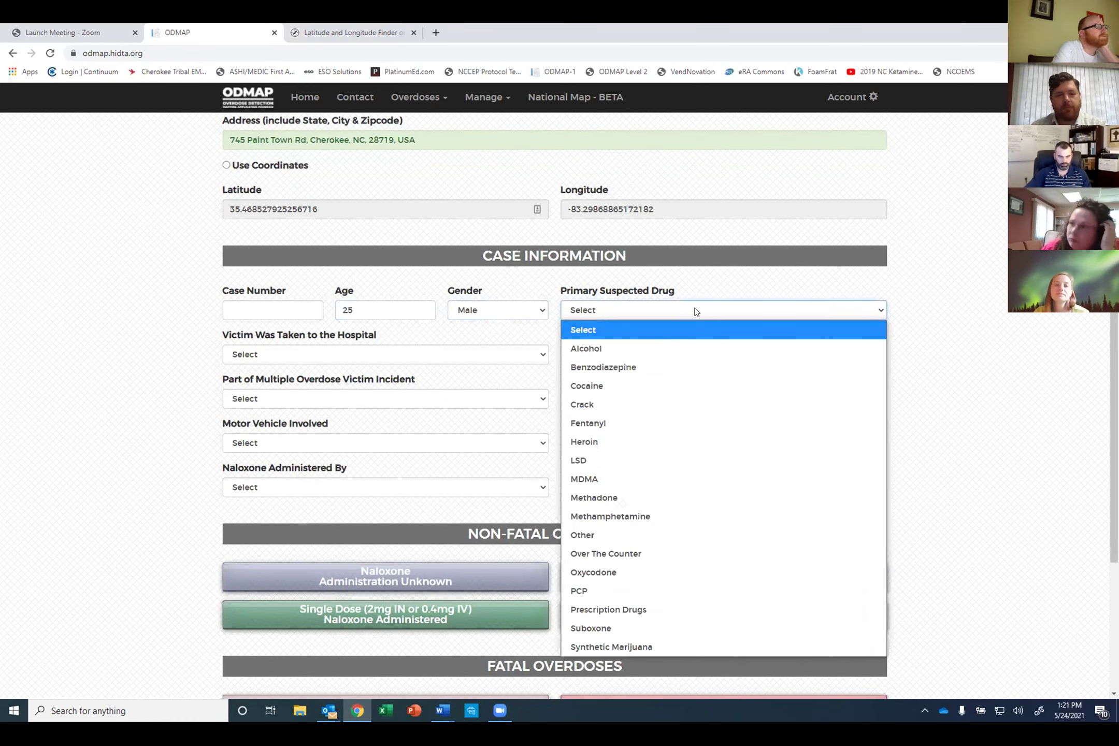
{"action": "left_click", "coordinate": [645, 367]}
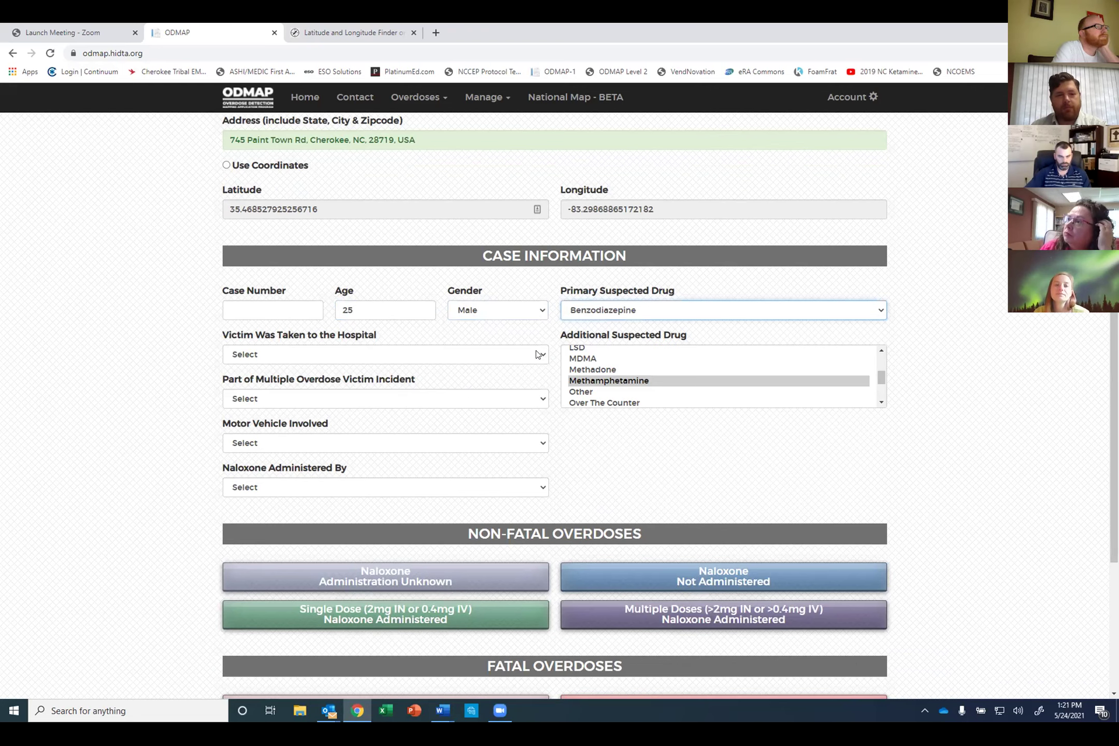
Step: Set Hospital to No, Multiple Overdose to No, and Motor Vehicle Involved to Yes
{"action": "left_click", "coordinate": [537, 354]}
{"action": "left_click", "coordinate": [491, 411]}
{"action": "left_click", "coordinate": [510, 402]}
{"action": "left_click", "coordinate": [474, 455]}
{"action": "left_click", "coordinate": [471, 447]}
{"action": "left_click", "coordinate": [461, 481]}
Step: Set naloxone given by Bystander and submit as non-fatal, naloxone not administered
{"action": "left_click", "coordinate": [458, 486]}
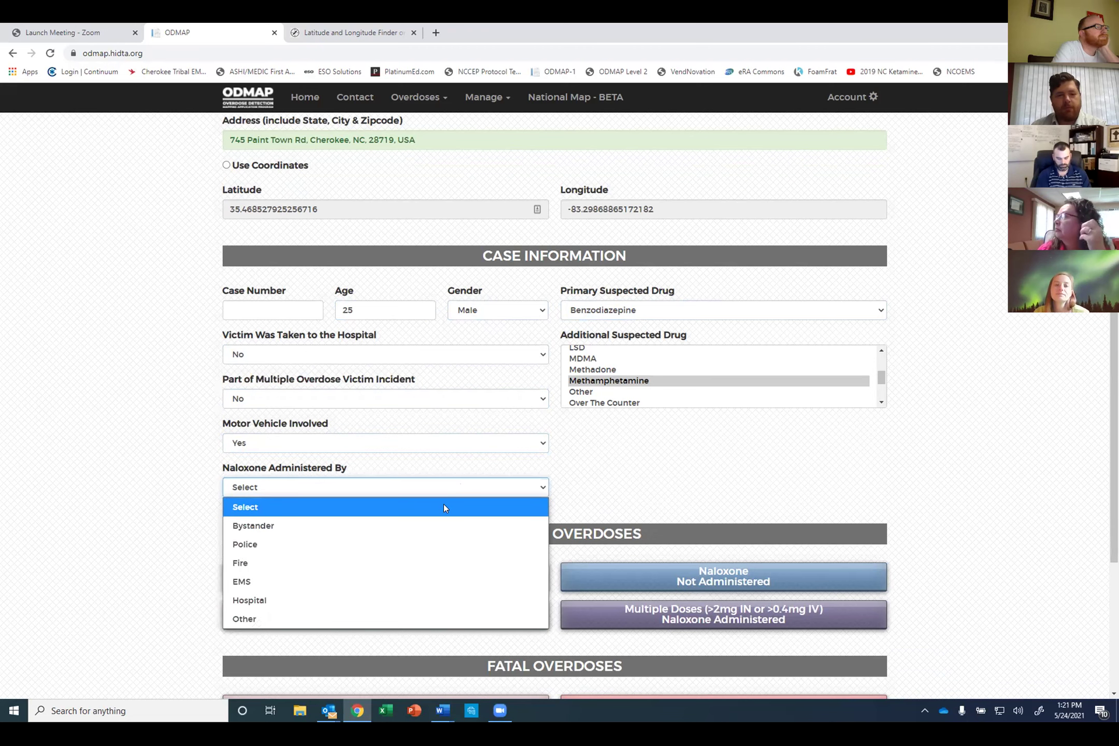
{"action": "left_click", "coordinate": [423, 526]}
{"action": "scroll", "coordinate": [669, 435], "scroll_direction": "down", "scroll_amount": 3}
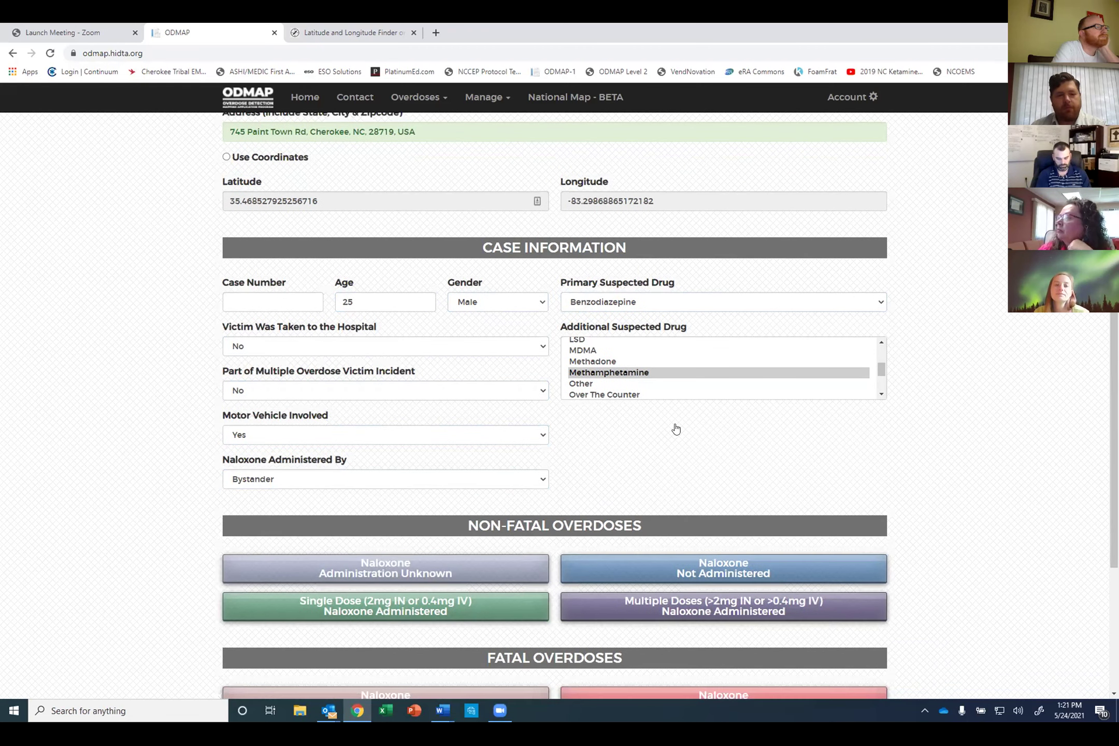
{"action": "left_click", "coordinate": [593, 422]}
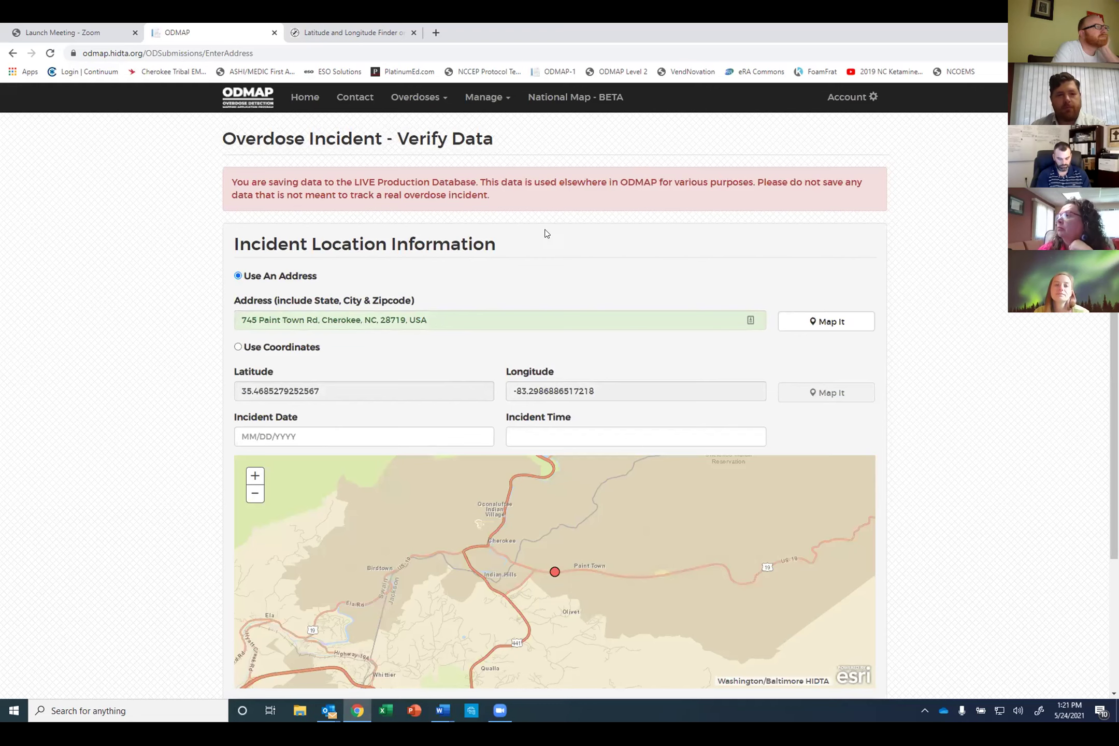
Step: Set the incident date to 05/24/2021 and time to 13:00, then submit the location
{"action": "scroll", "coordinate": [537, 234], "scroll_direction": "down", "scroll_amount": 1}
{"action": "scroll", "coordinate": [518, 234], "scroll_direction": "down", "scroll_amount": 1}
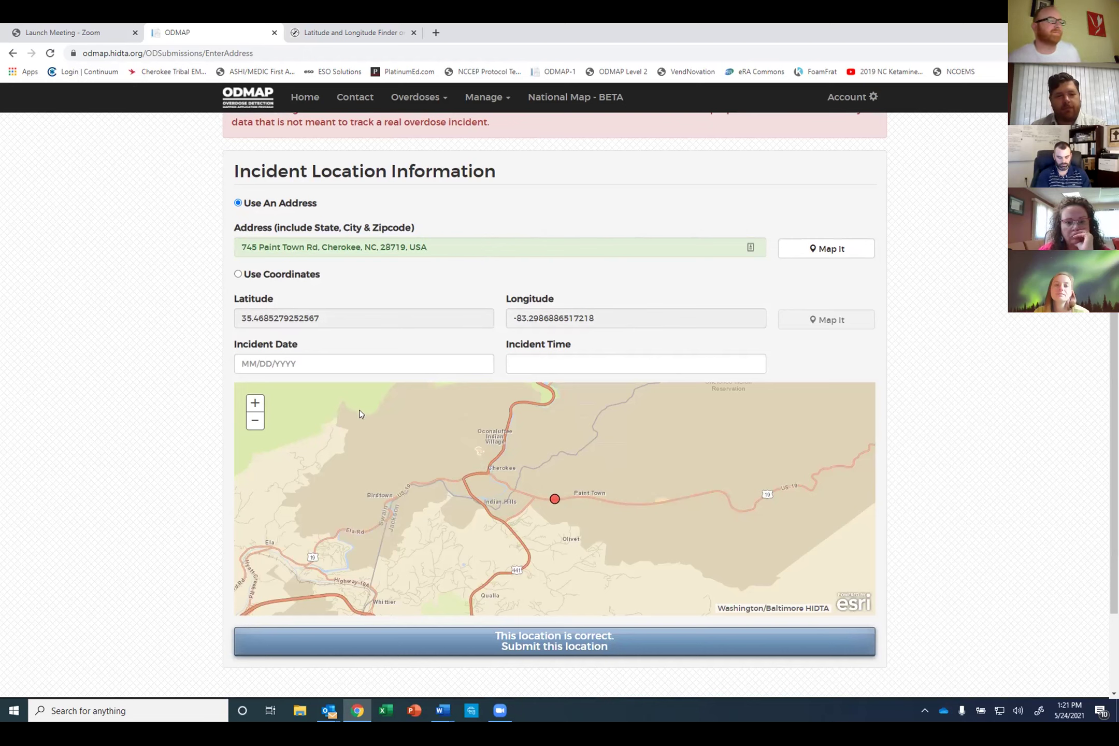
{"action": "left_click", "coordinate": [342, 364]}
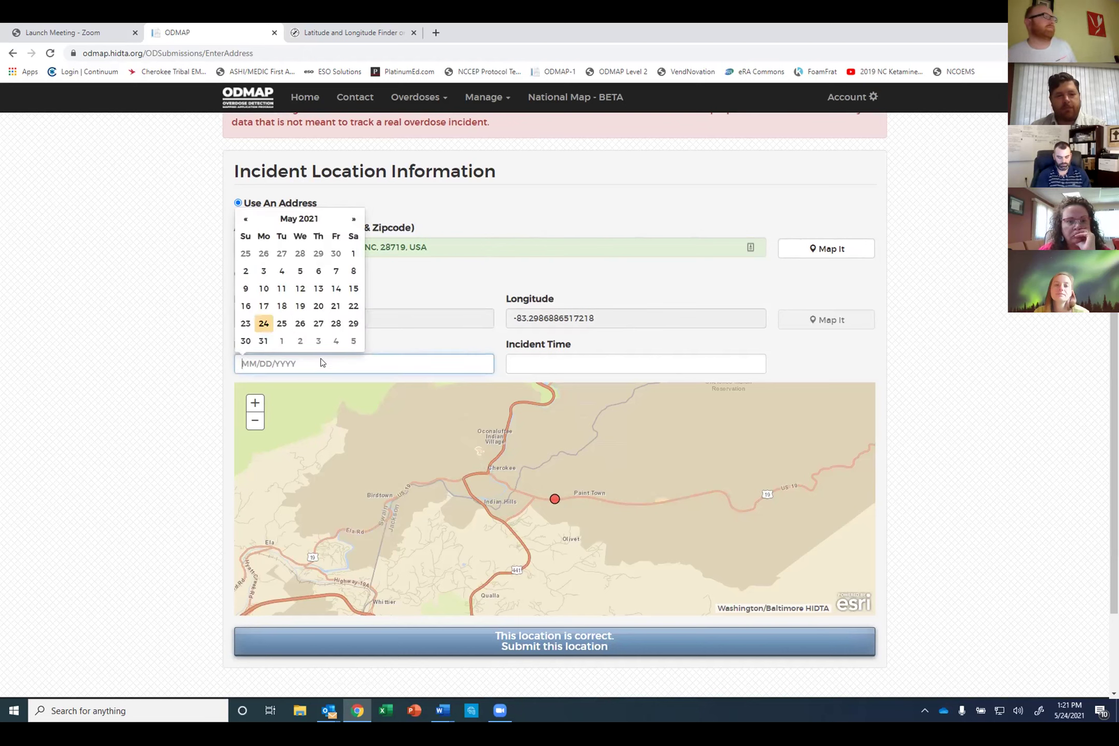
{"action": "left_click", "coordinate": [263, 324]}
{"action": "left_click", "coordinate": [526, 362]}
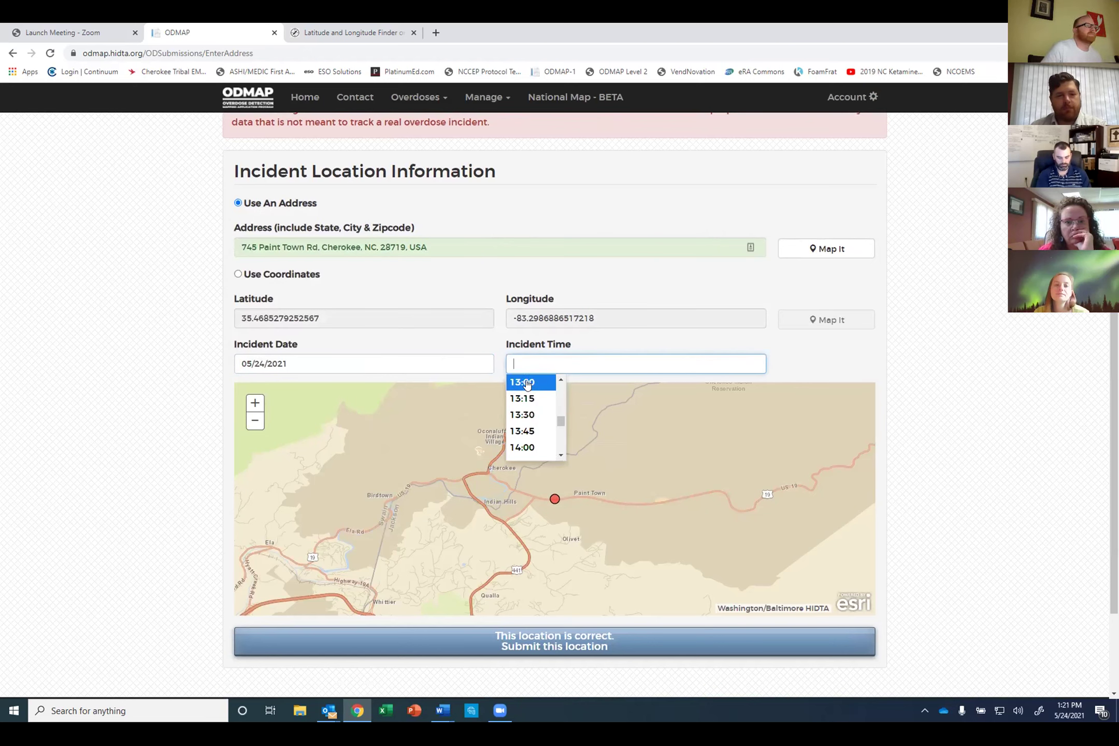
{"action": "left_click", "coordinate": [527, 384]}
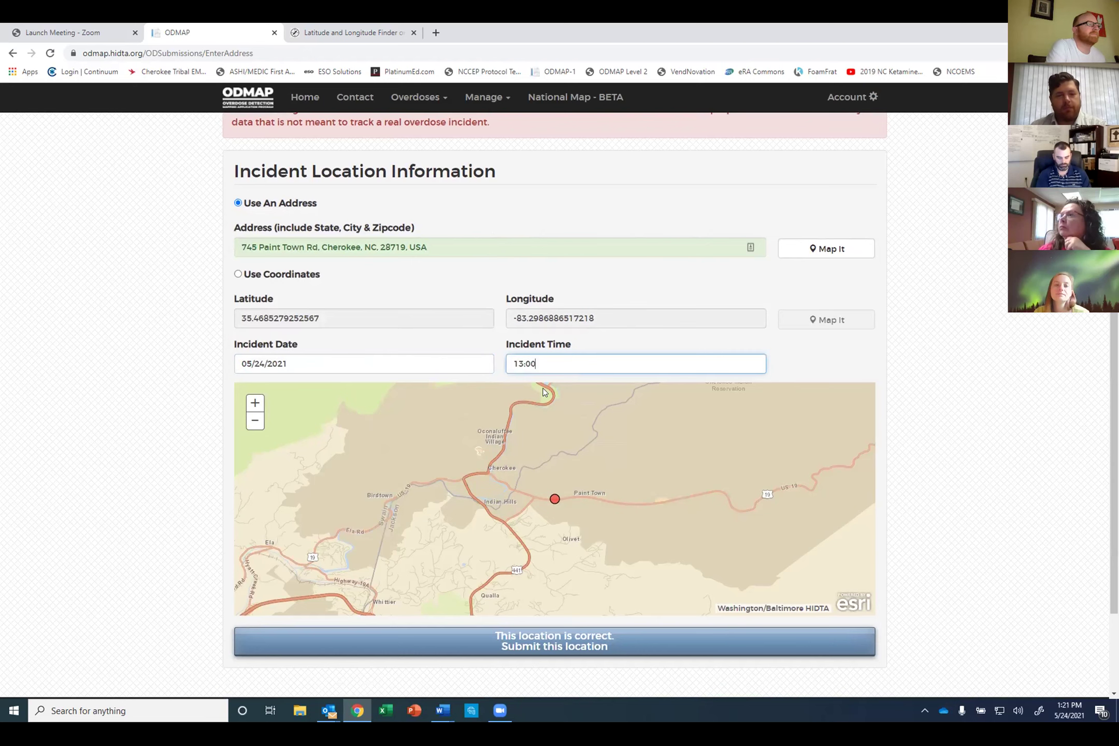
{"action": "left_click", "coordinate": [831, 346]}
{"action": "scroll", "coordinate": [706, 498], "scroll_direction": "down", "scroll_amount": 1}
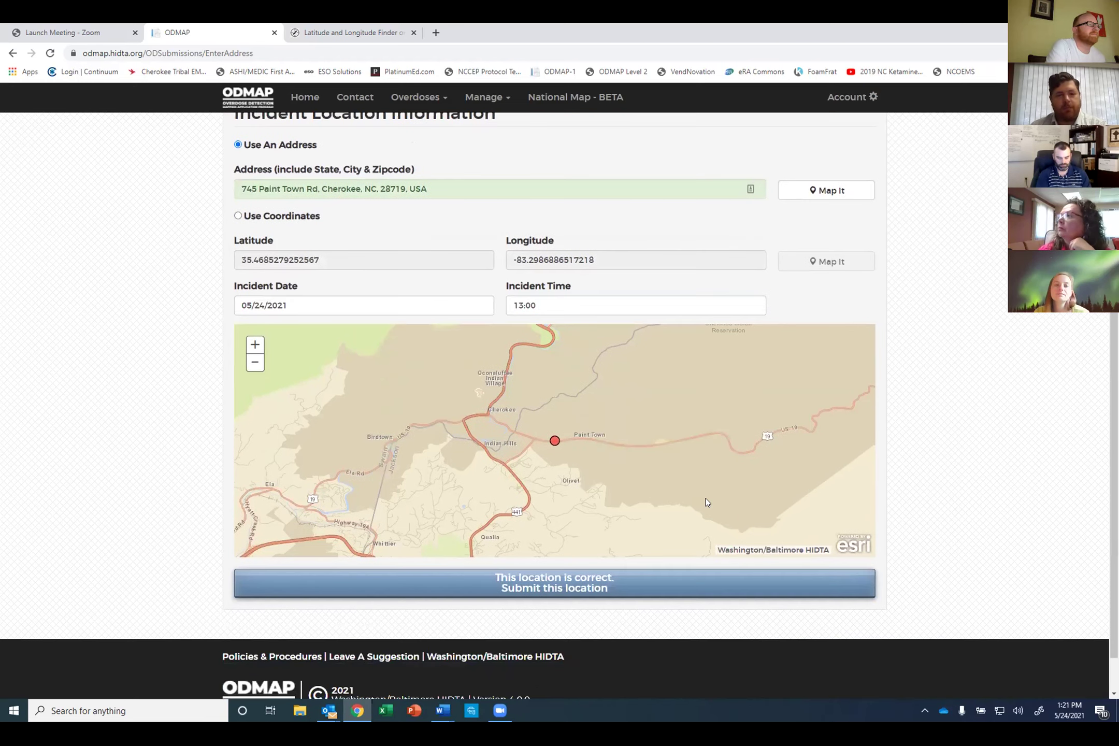
{"action": "left_click", "coordinate": [570, 586]}
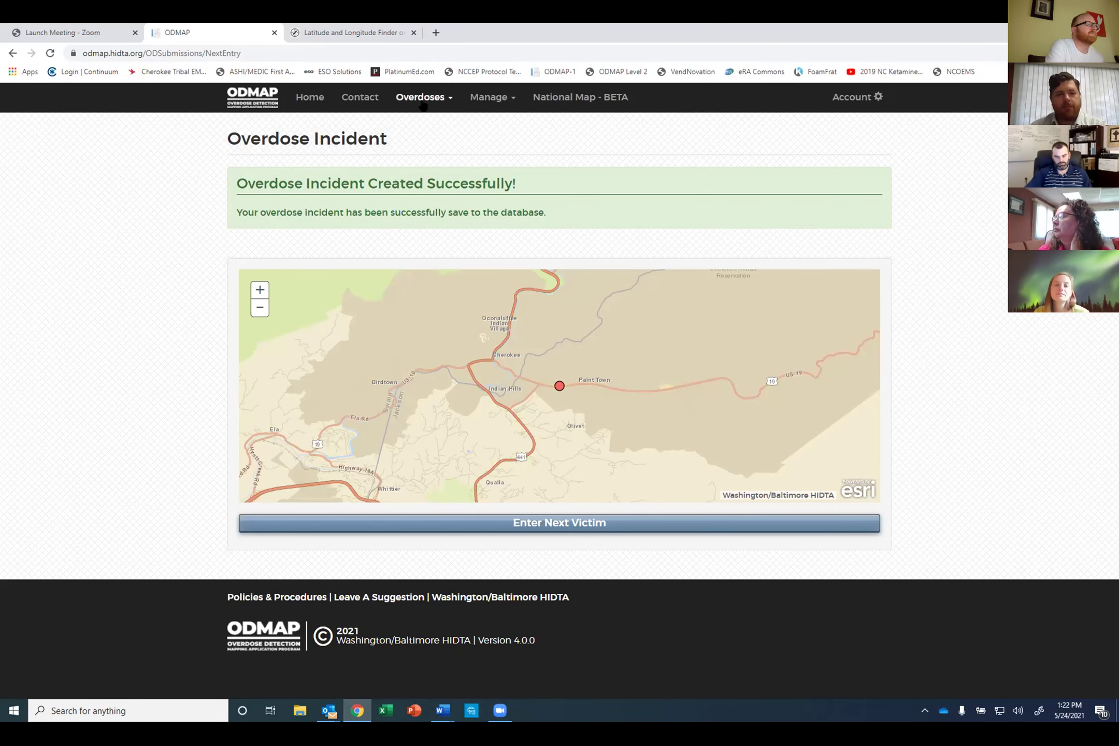
Step: Go to Manage Overdoses from the Overdoses menu in the navbar
{"action": "left_click", "coordinate": [484, 105]}
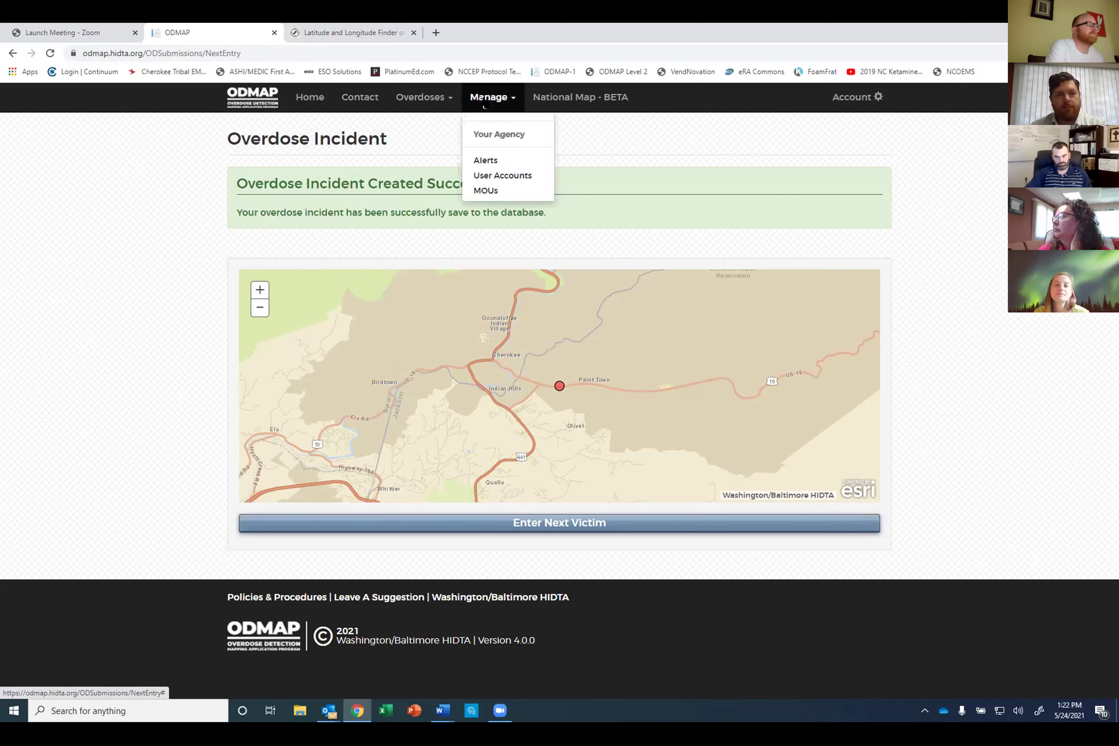
{"action": "left_click", "coordinate": [436, 103]}
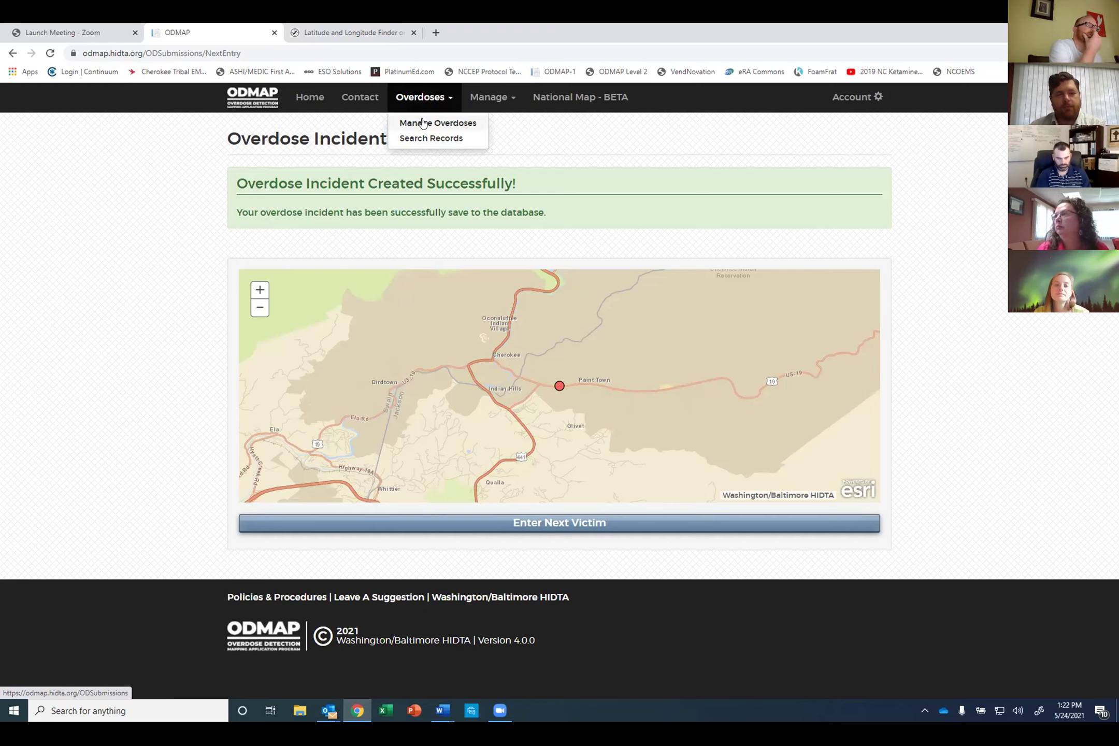
{"action": "left_click", "coordinate": [423, 122]}
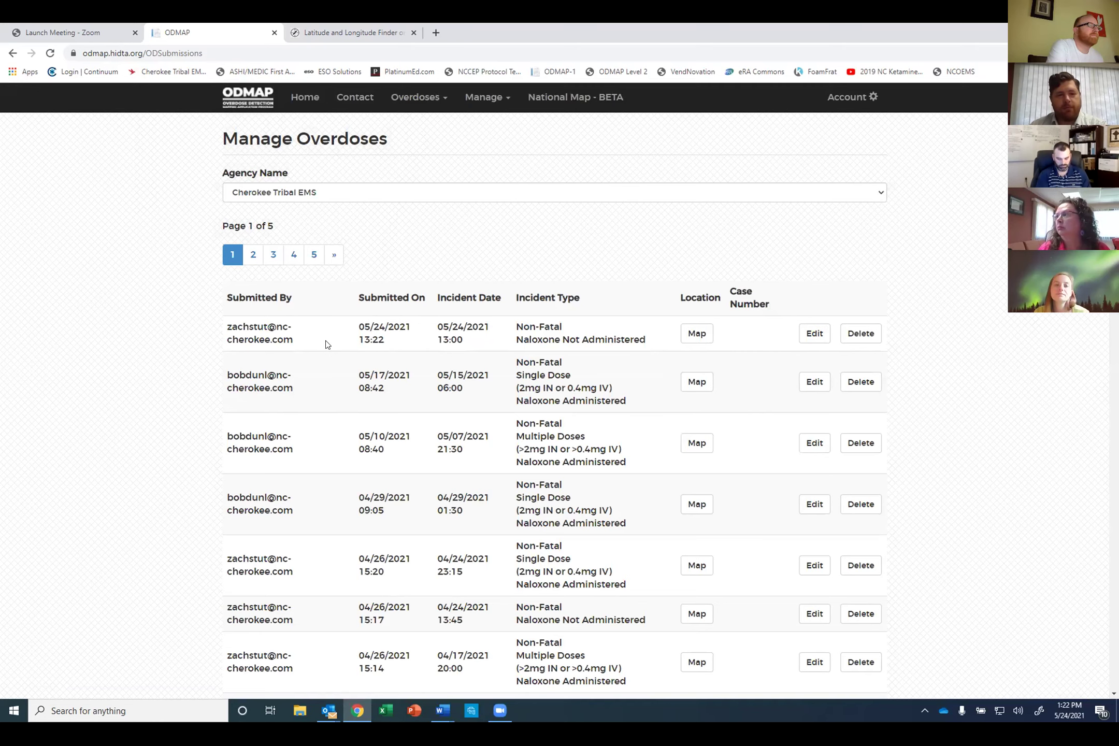
Step: Delete the first-row 05/24/2021 13:00 incident and confirm the deletion
{"action": "left_click", "coordinate": [862, 333]}
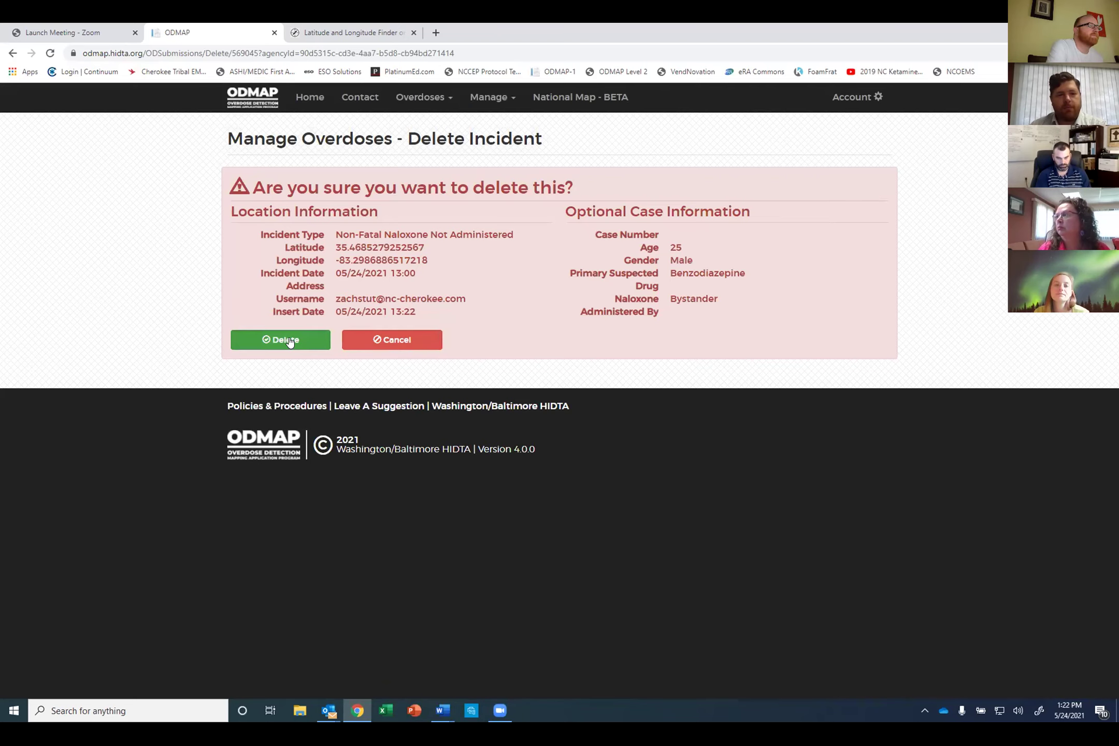
{"action": "left_click", "coordinate": [289, 339]}
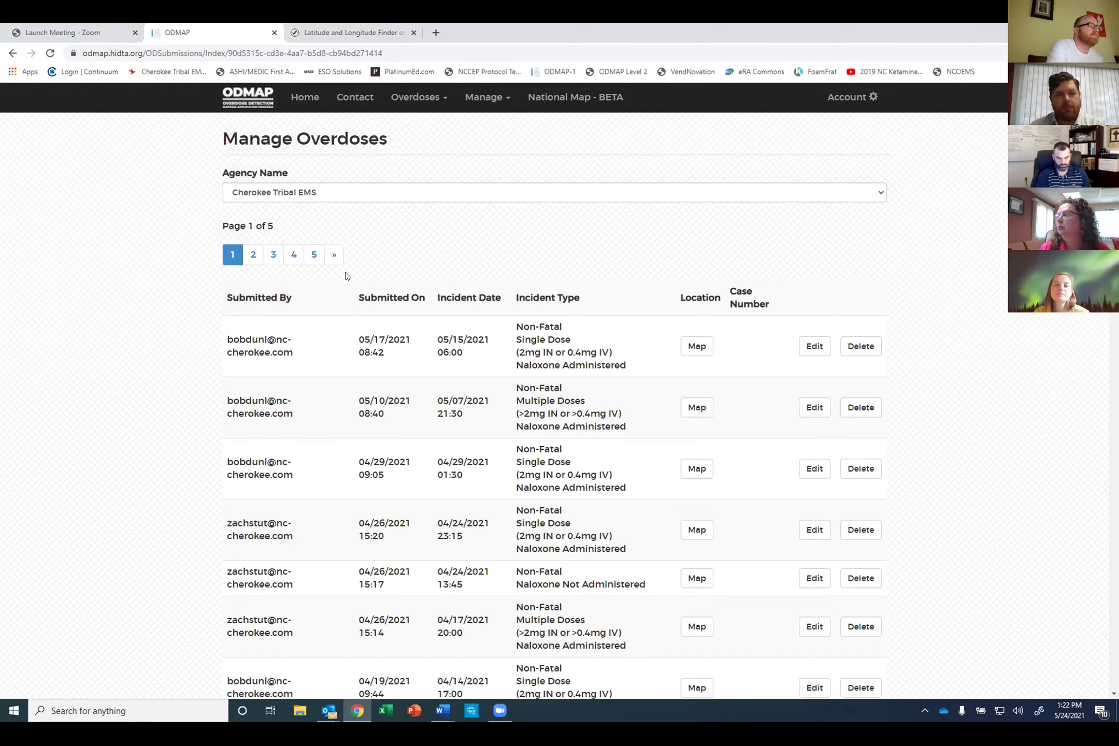
{"action": "scroll", "coordinate": [372, 330], "scroll_direction": "down", "scroll_amount": 3}
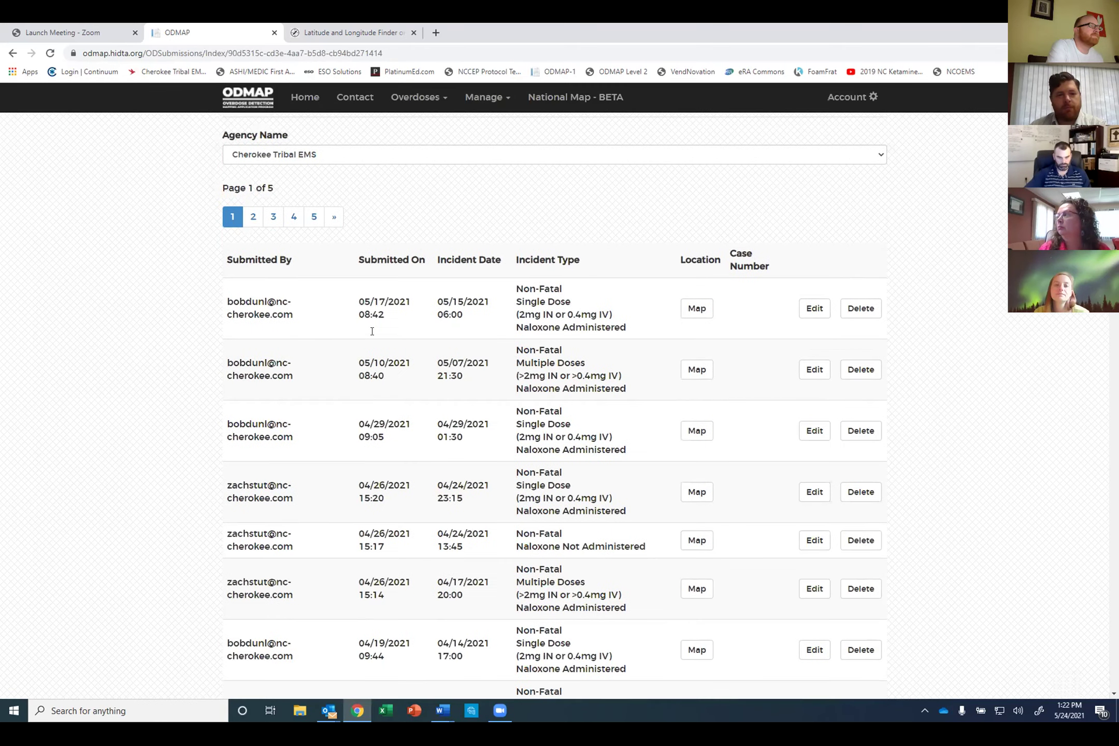
{"action": "scroll", "coordinate": [372, 331], "scroll_direction": "up", "scroll_amount": 3}
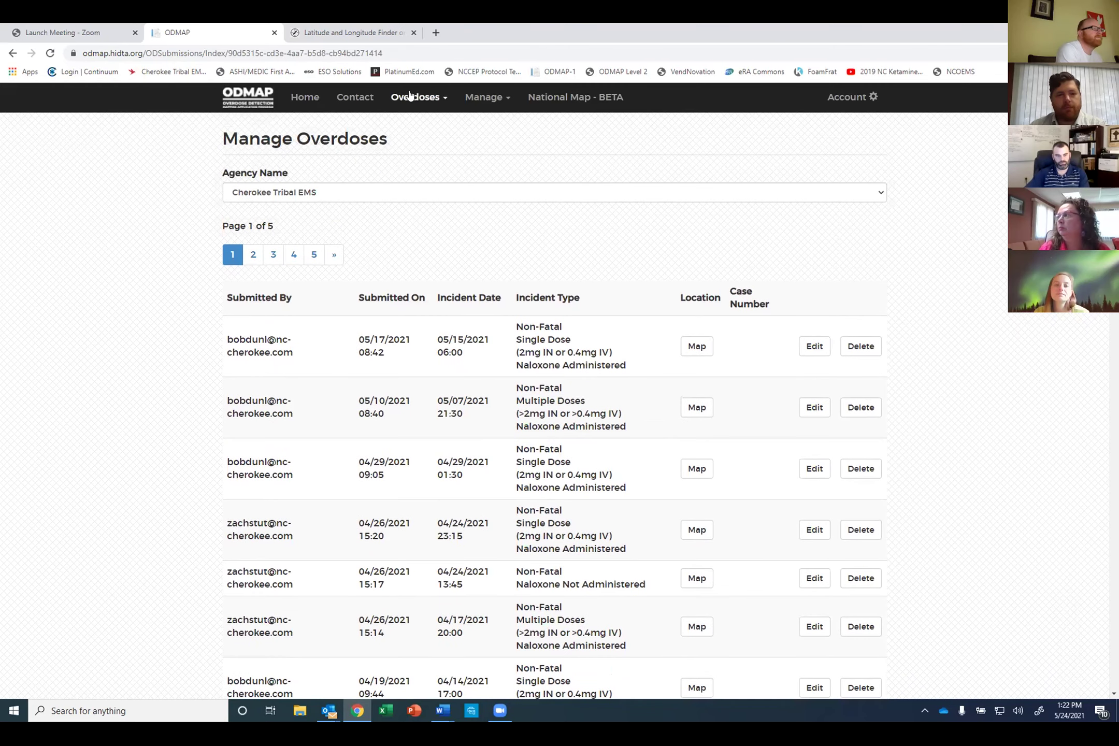
Step: Search overdose records for Male victims dated 05/01/2021 to 05/31/2021
{"action": "left_click", "coordinate": [417, 97]}
{"action": "left_click", "coordinate": [421, 139]}
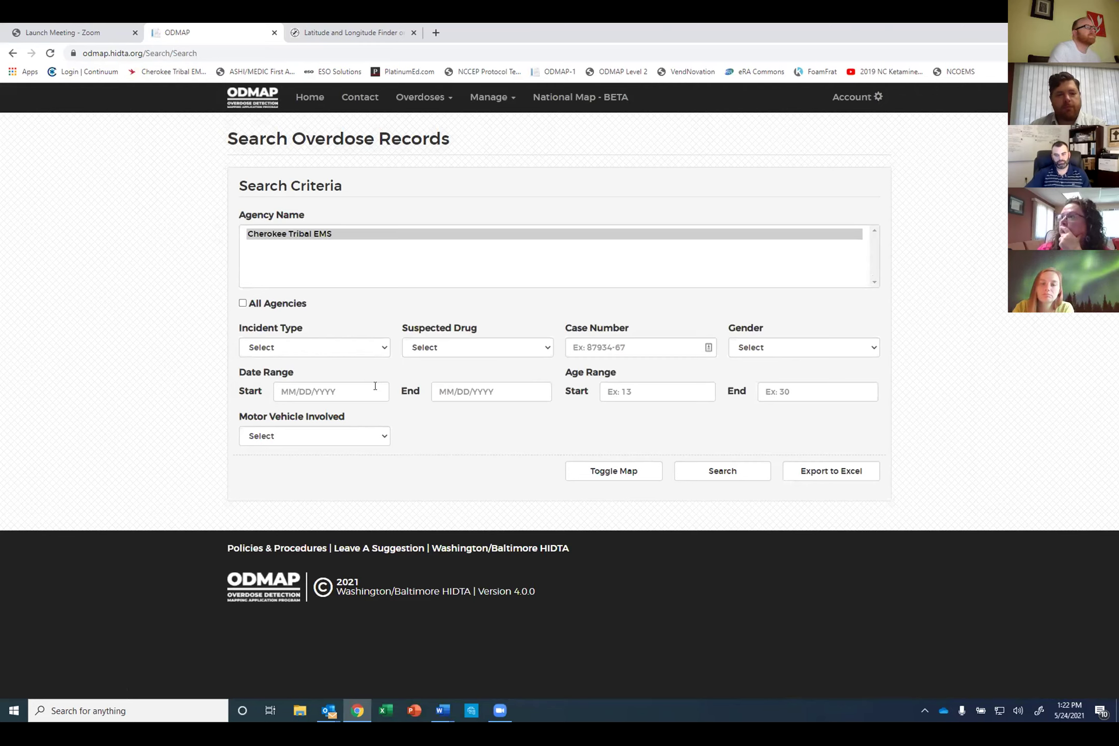
{"action": "left_click", "coordinate": [762, 350]}
{"action": "left_click", "coordinate": [760, 384]}
{"action": "left_click", "coordinate": [347, 391]}
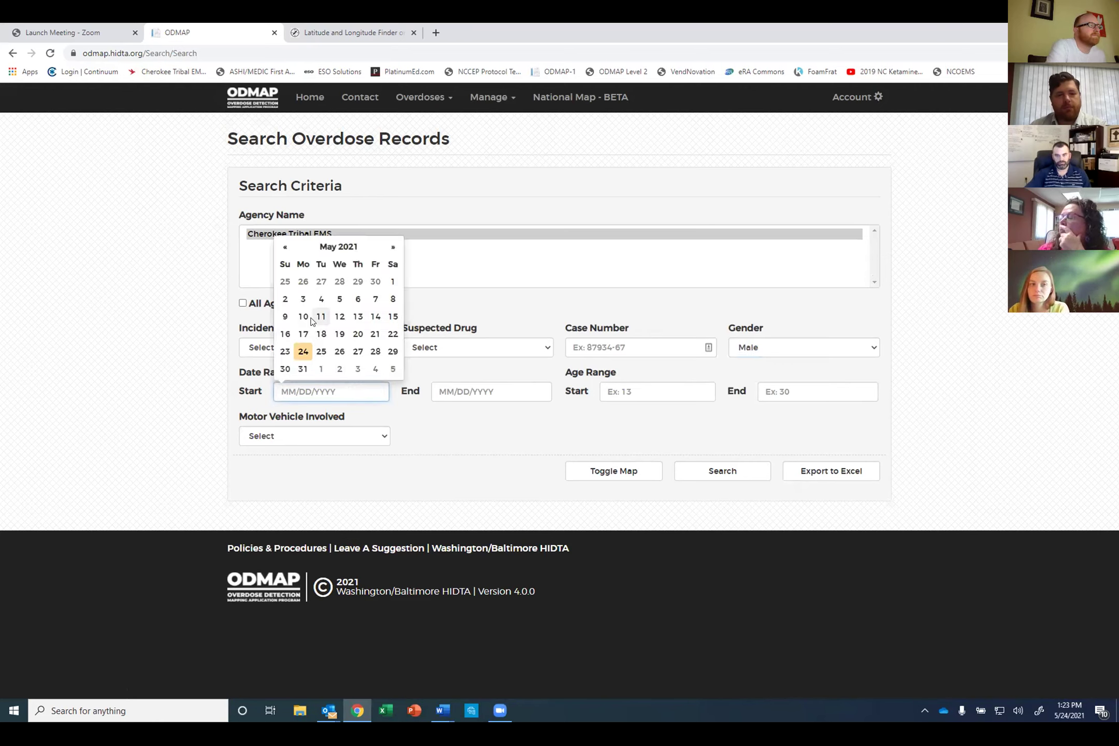
{"action": "left_click", "coordinate": [395, 281]}
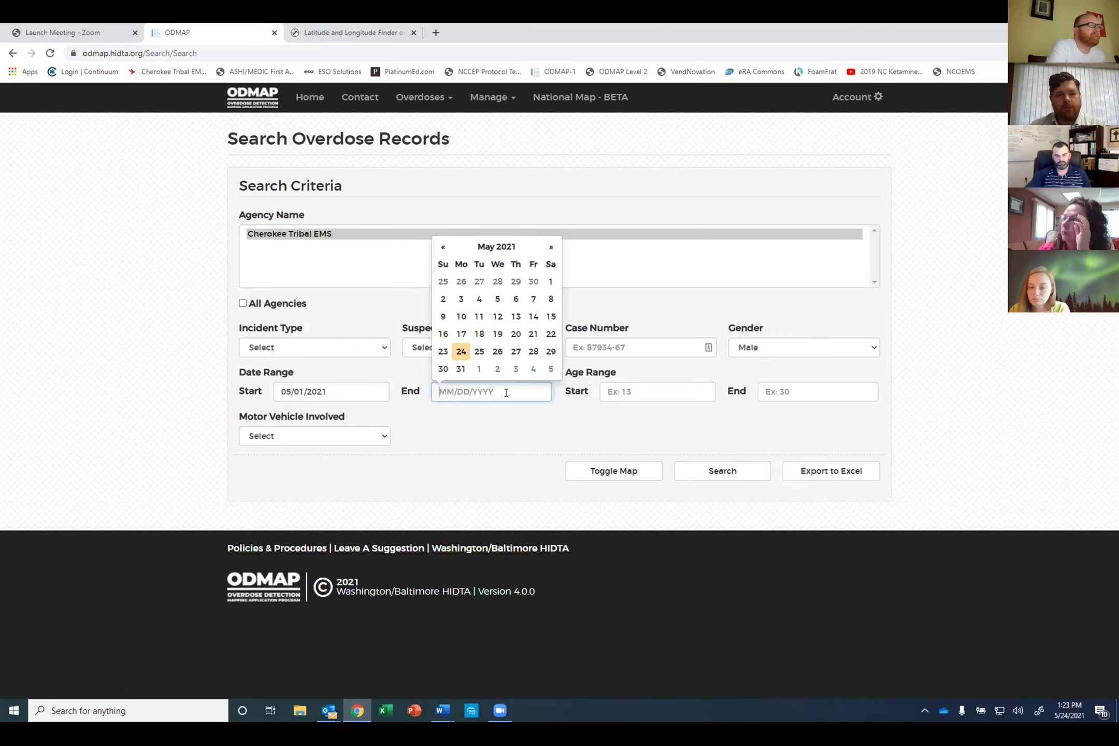
{"action": "left_click", "coordinate": [461, 369]}
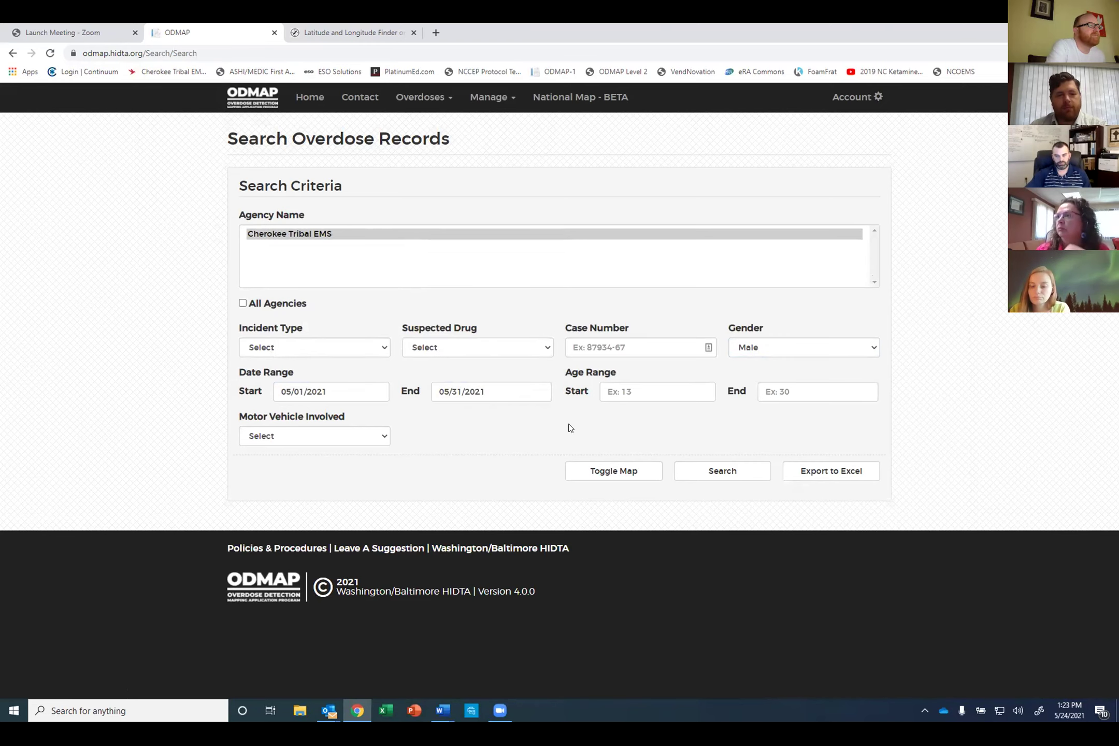
{"action": "left_click", "coordinate": [713, 473]}
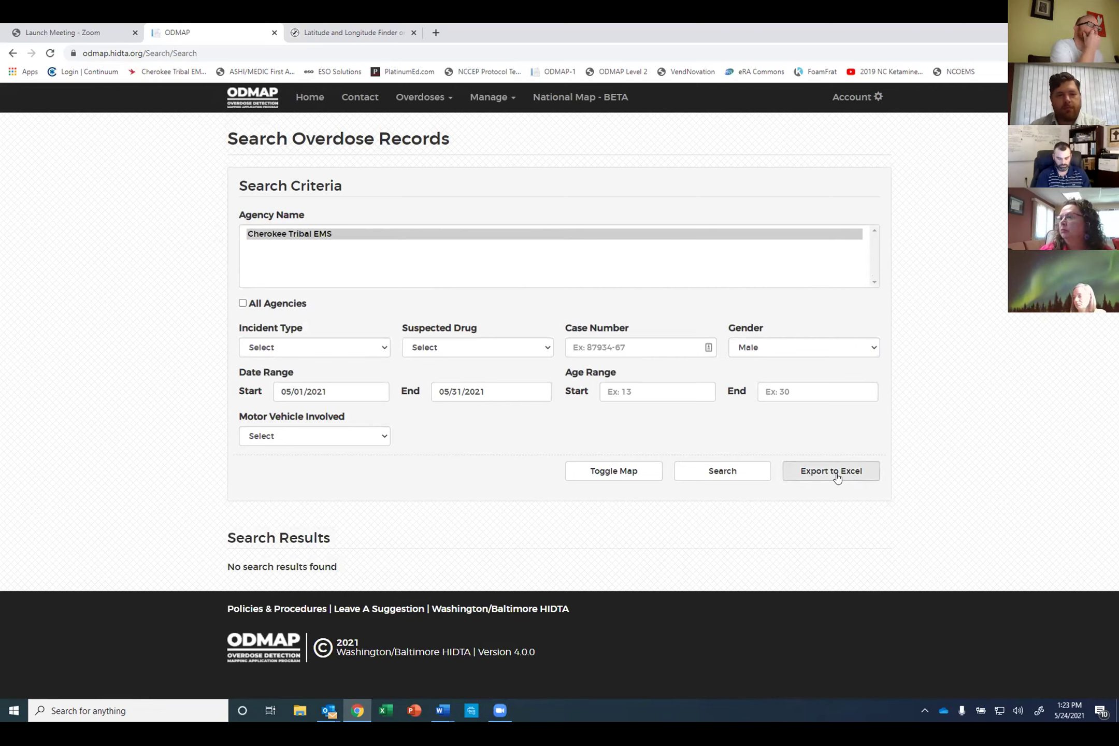
Step: Clear the gender filter, move the start date to 04/01/2021, and rerun the search
{"action": "left_click", "coordinate": [757, 348]}
{"action": "left_click", "coordinate": [754, 366]}
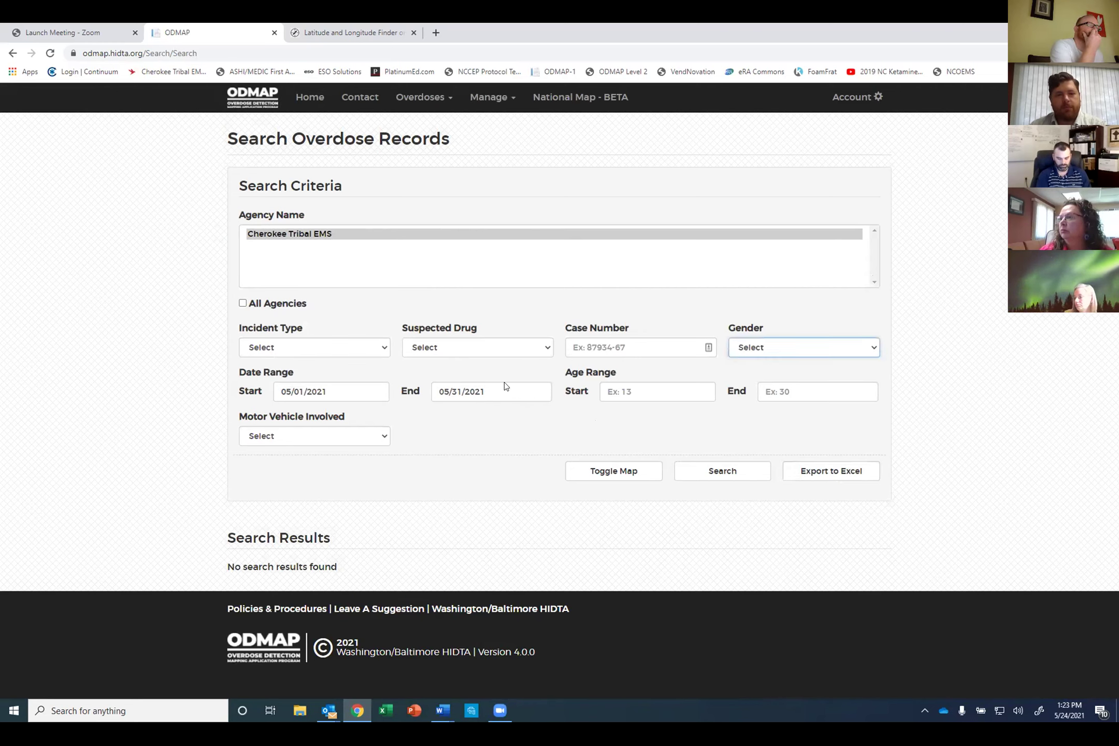
{"action": "left_click", "coordinate": [337, 392]}
{"action": "left_click", "coordinate": [287, 248]}
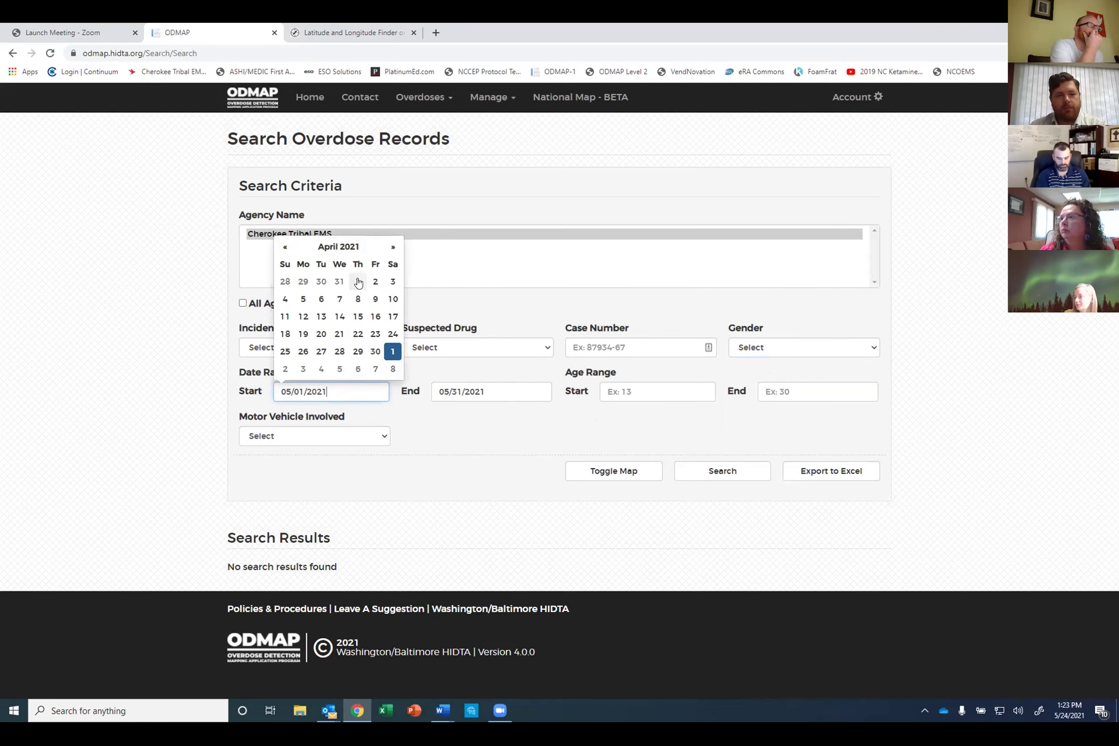
{"action": "left_click", "coordinate": [358, 282]}
{"action": "left_click", "coordinate": [709, 472]}
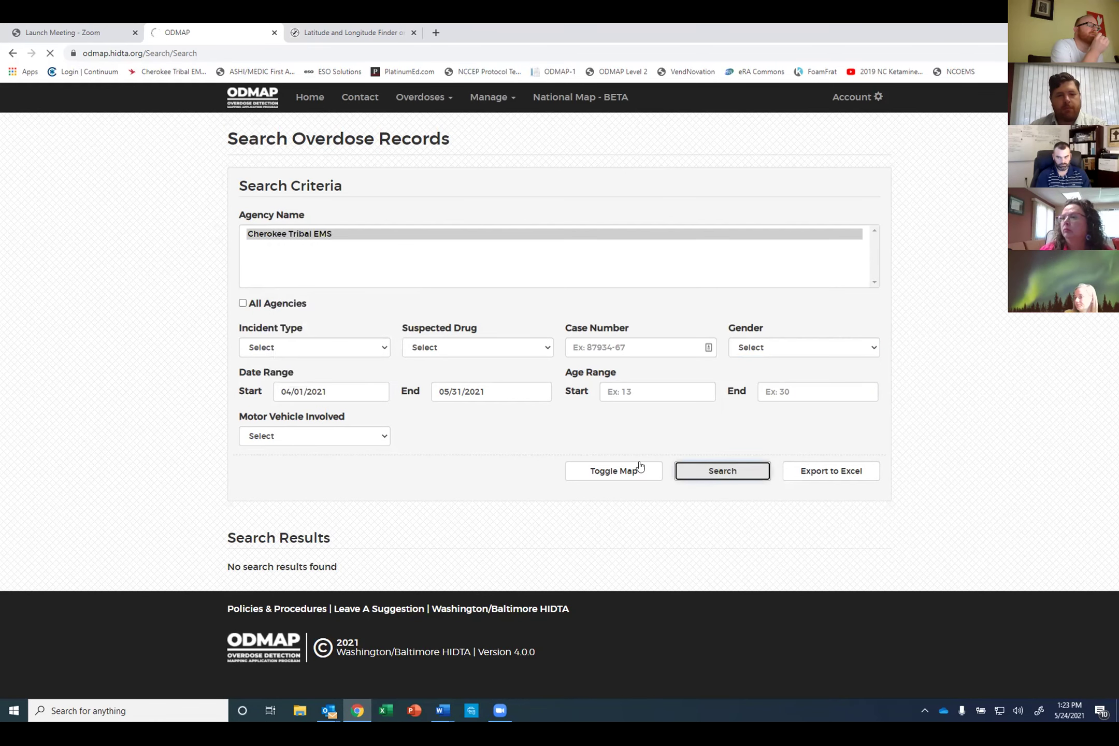
{"action": "scroll", "coordinate": [907, 529], "scroll_direction": "down", "scroll_amount": 5}
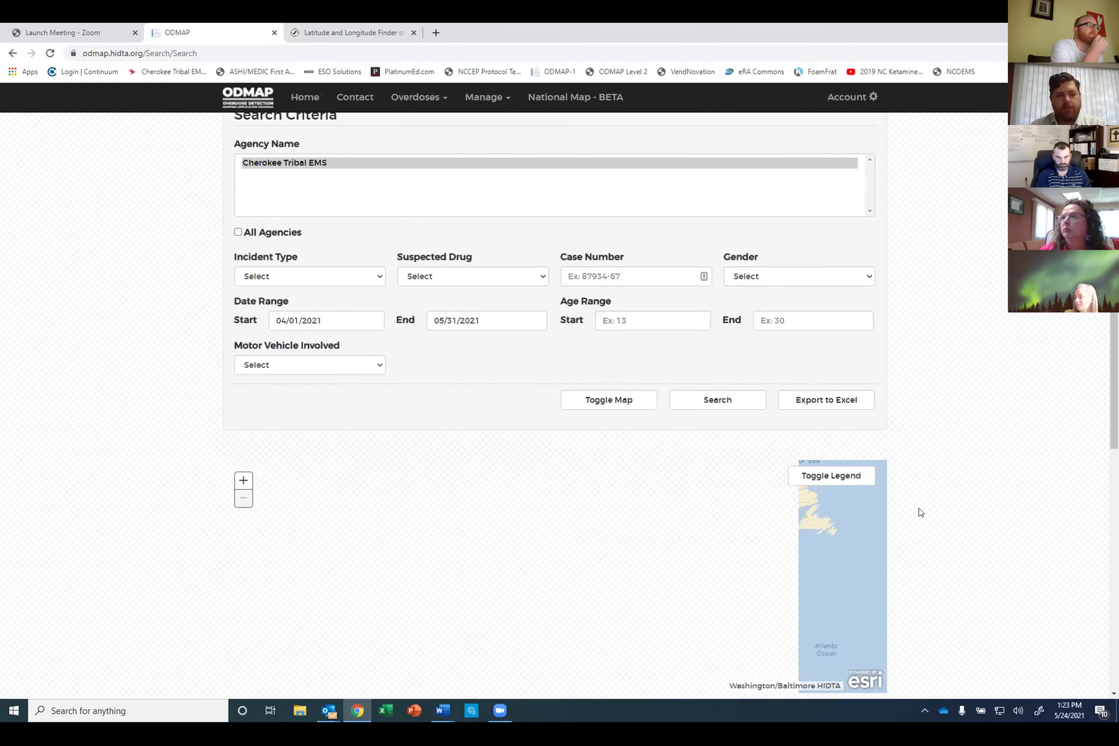
{"action": "scroll", "coordinate": [924, 510], "scroll_direction": "down", "scroll_amount": 4}
{"action": "left_click_drag", "start_coordinate": [882, 345], "coordinate": [879, 504]}
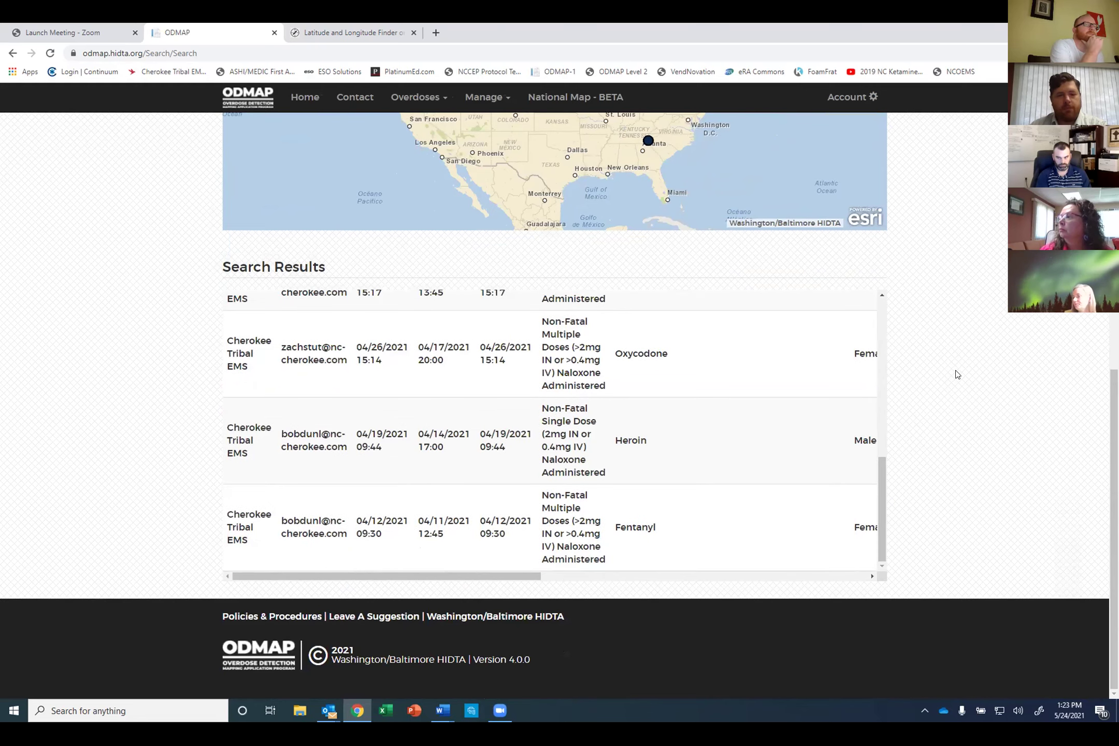
{"action": "scroll", "coordinate": [958, 362], "scroll_direction": "up", "scroll_amount": 1}
{"action": "scroll", "coordinate": [958, 373], "scroll_direction": "up", "scroll_amount": 8}
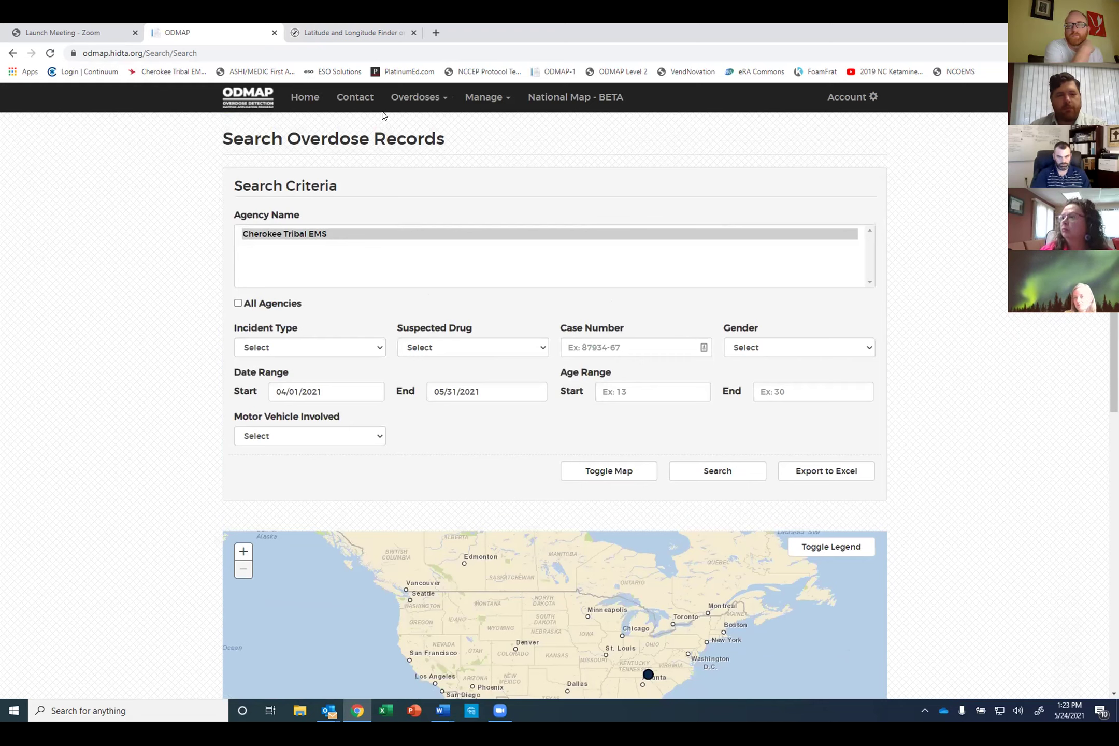
Step: Open Alerts from the Manage menu and scroll down to the Spike Alerts table
{"action": "left_click", "coordinate": [491, 97]}
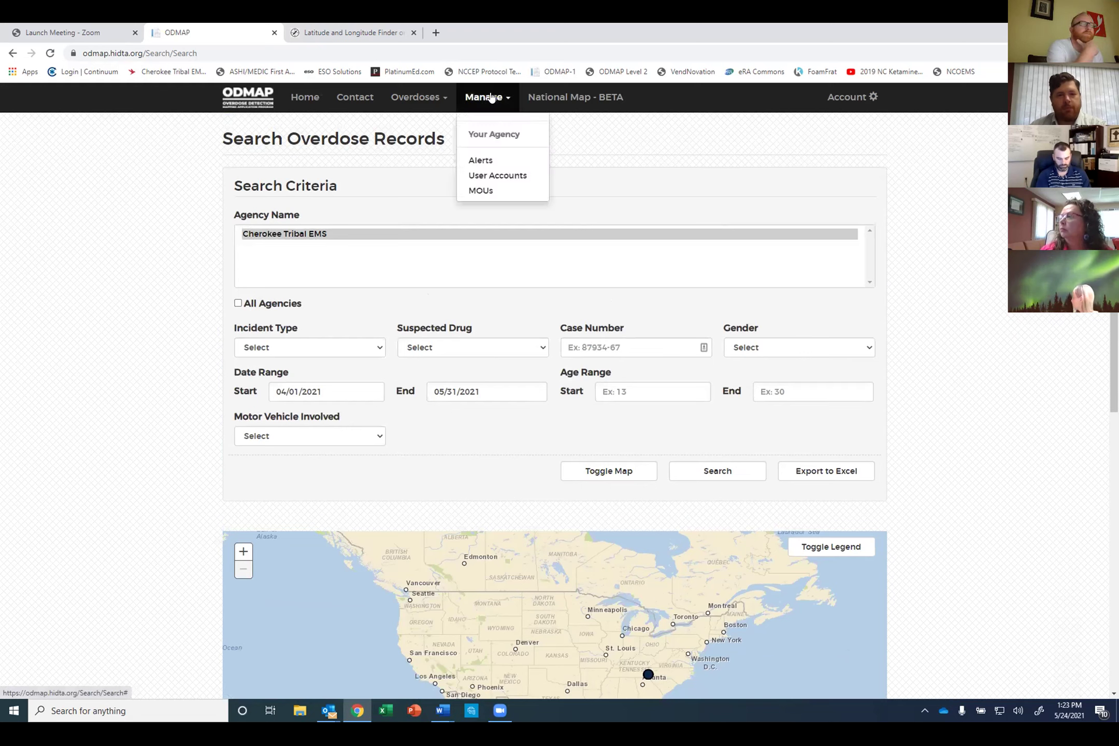
{"action": "left_click", "coordinate": [480, 161]}
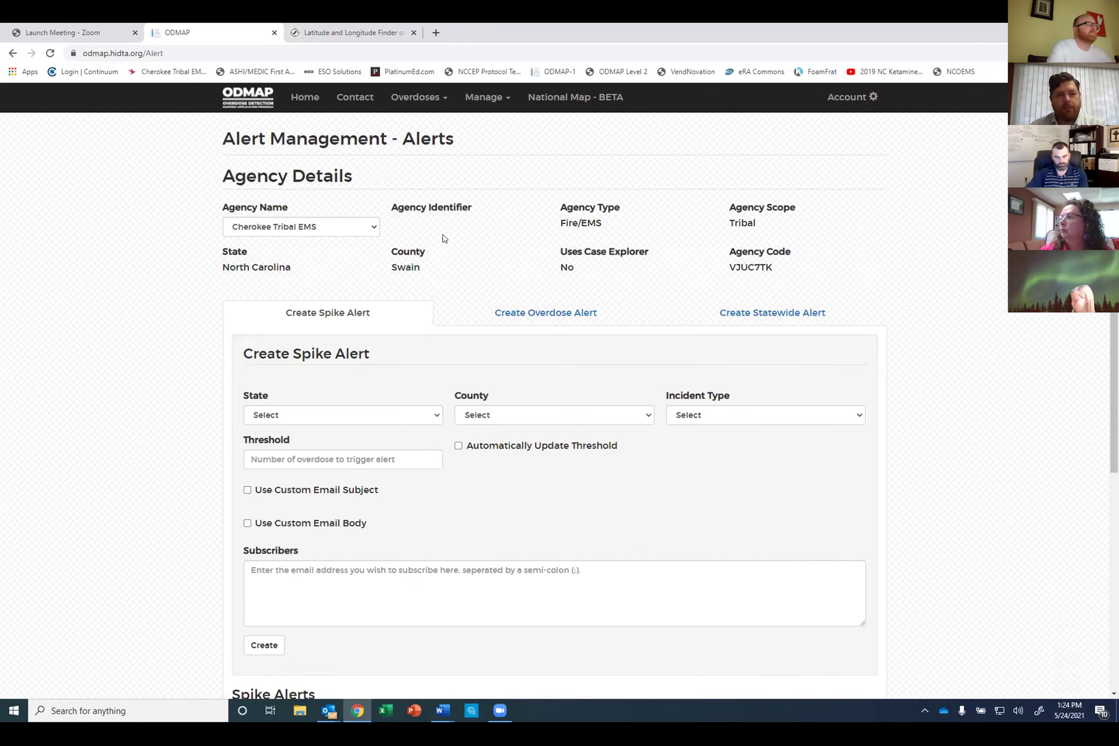
{"action": "scroll", "coordinate": [472, 283], "scroll_direction": "down", "scroll_amount": 2}
{"action": "scroll", "coordinate": [470, 284], "scroll_direction": "down", "scroll_amount": 1}
{"action": "scroll", "coordinate": [467, 291], "scroll_direction": "down", "scroll_amount": 2}
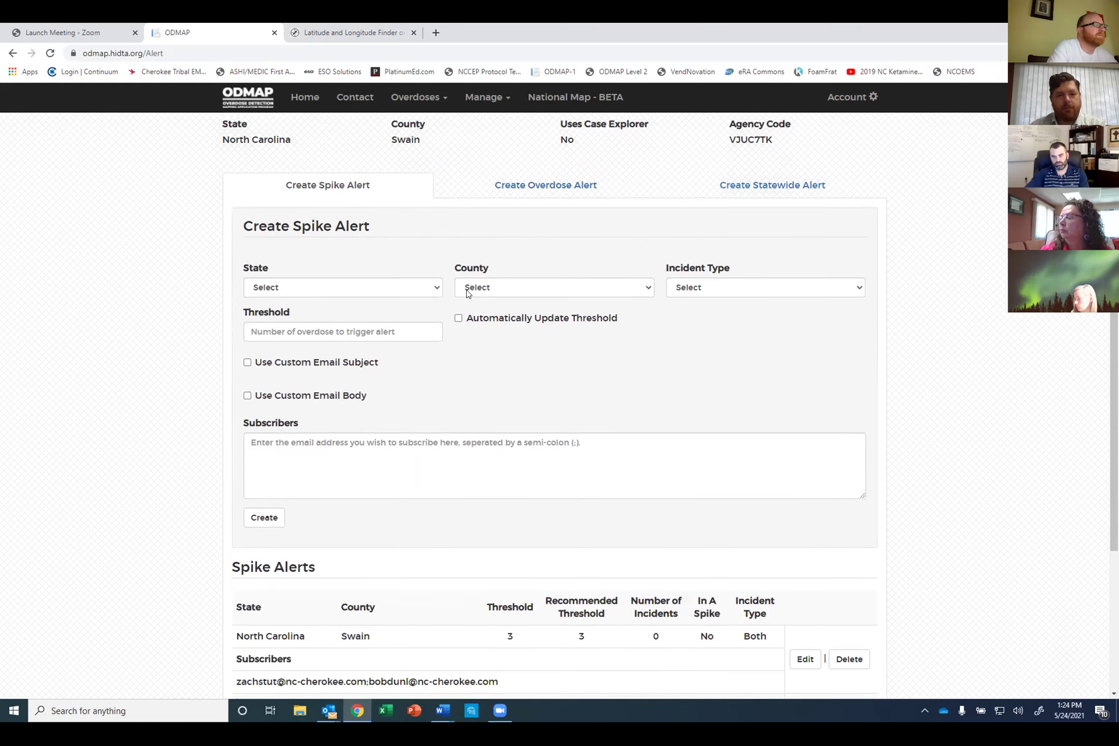
{"action": "scroll", "coordinate": [466, 293], "scroll_direction": "up", "scroll_amount": 1}
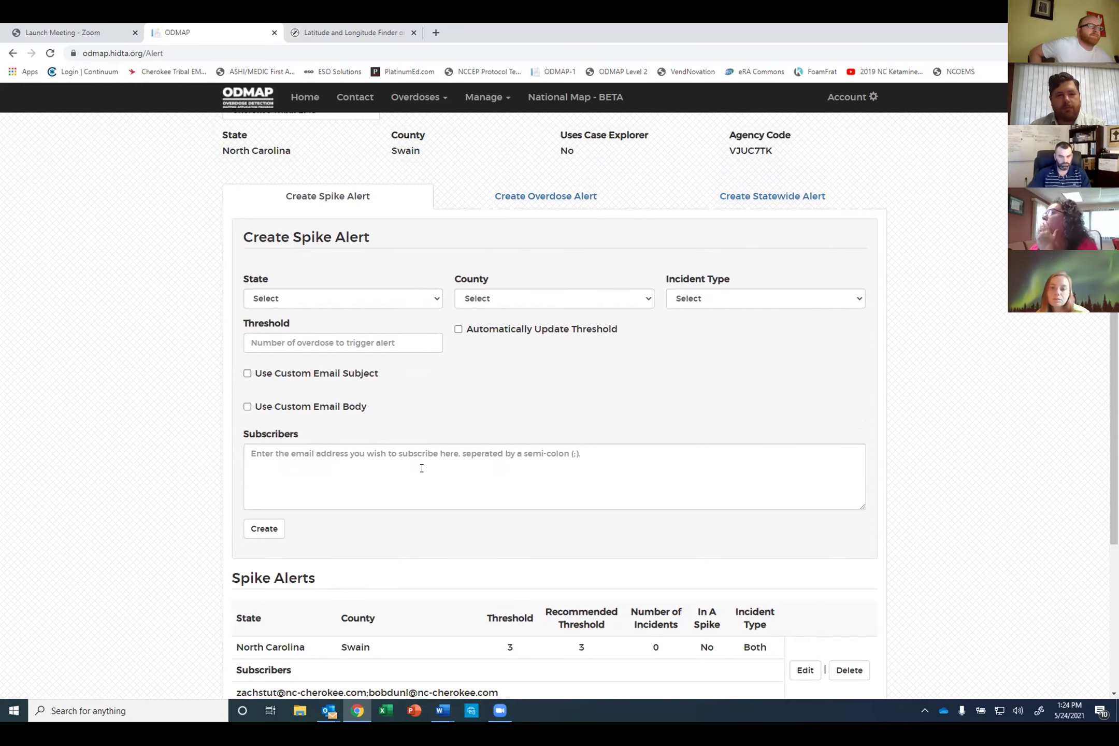
{"action": "scroll", "coordinate": [420, 505], "scroll_direction": "down", "scroll_amount": 1}
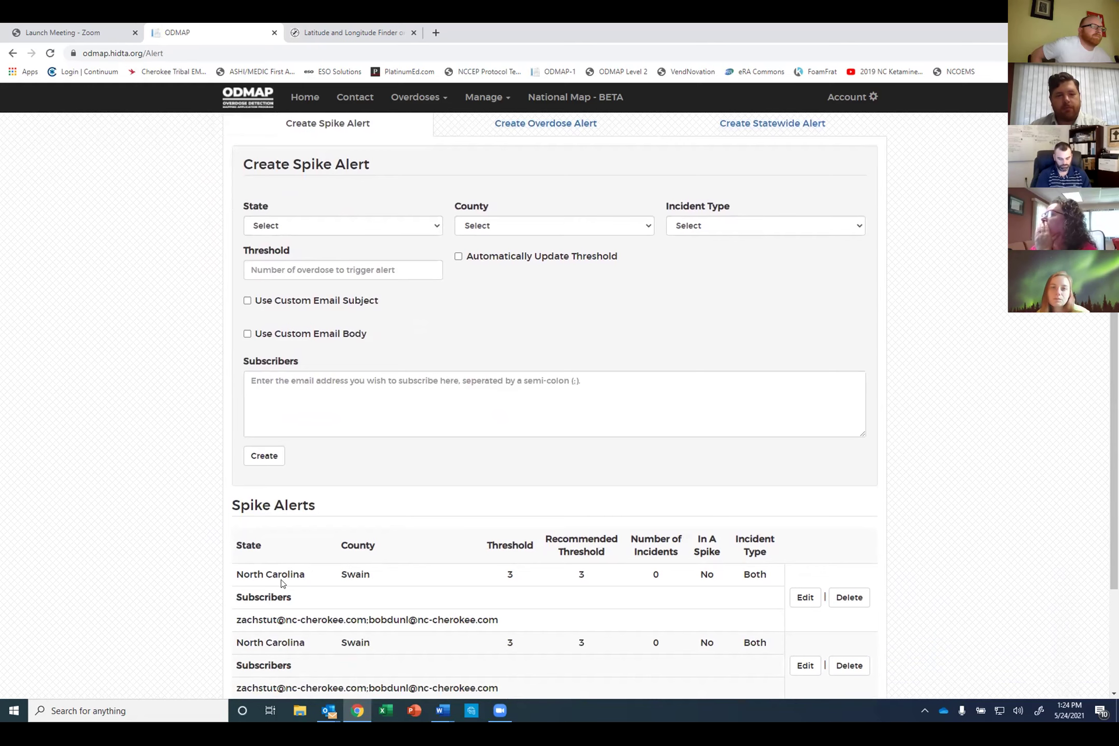
Step: Choose North Carolina as the state and Jackson as the county for the spike alert
{"action": "scroll", "coordinate": [379, 572], "scroll_direction": "up", "scroll_amount": 2}
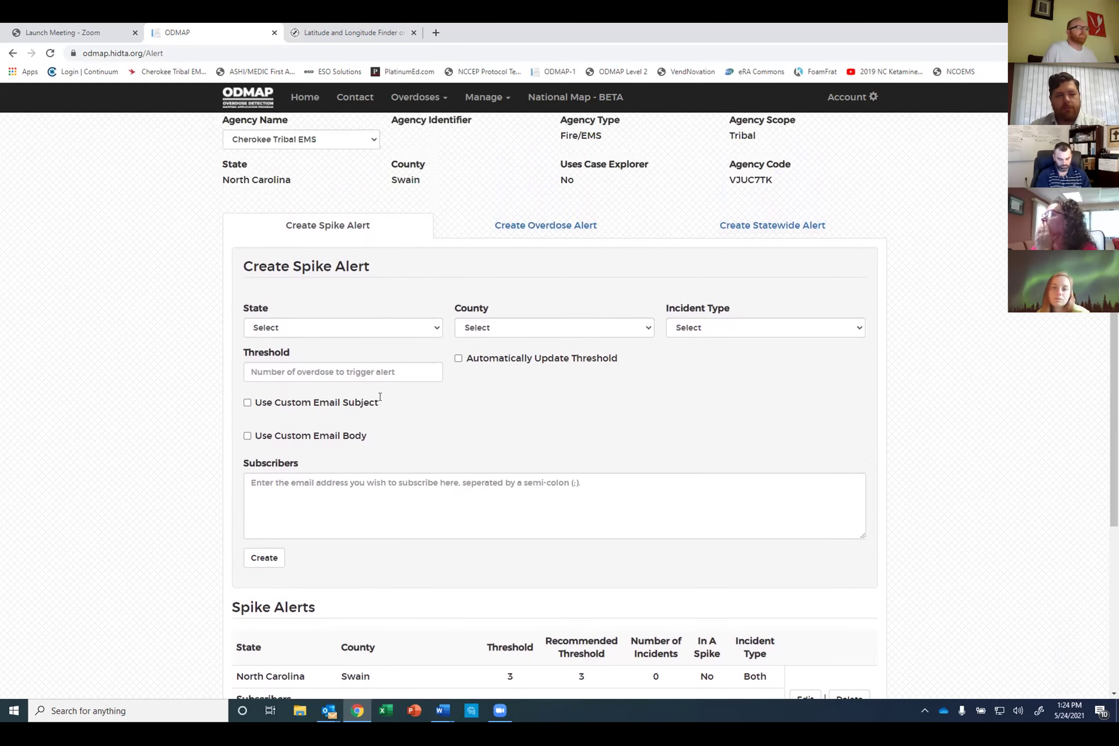
{"action": "left_click", "coordinate": [375, 327]}
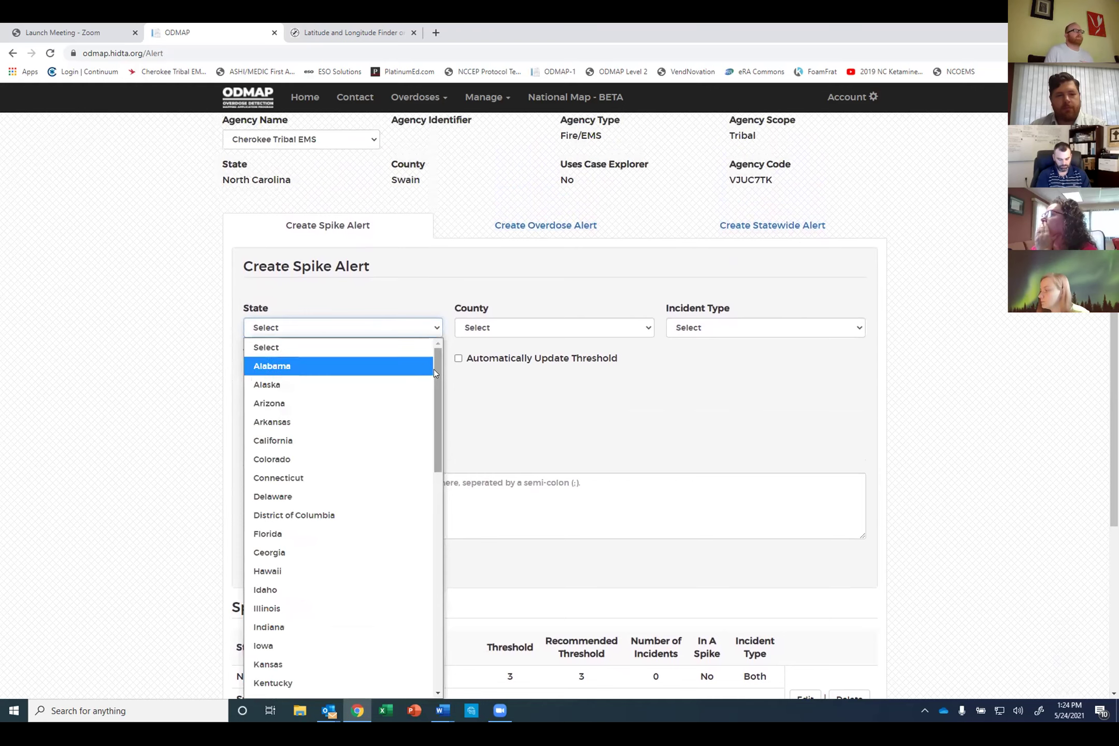
{"action": "left_click_drag", "start_coordinate": [436, 370], "coordinate": [431, 415]}
{"action": "scroll", "coordinate": [423, 440], "scroll_direction": "down", "scroll_amount": 5}
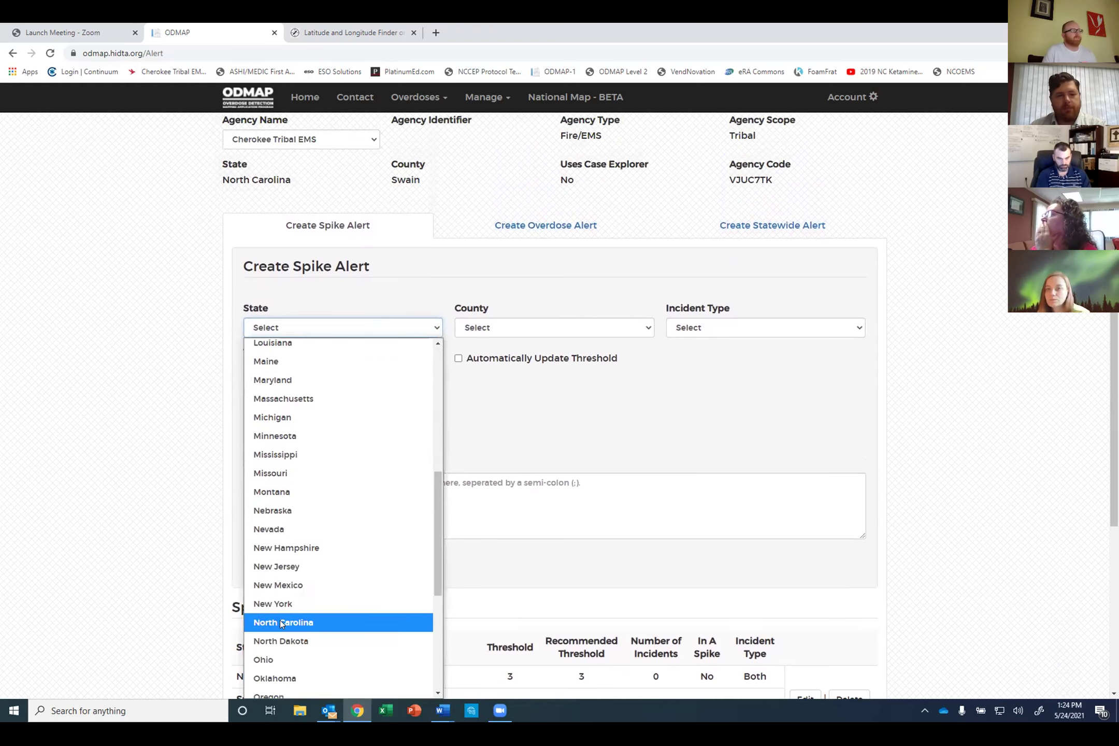
{"action": "left_click", "coordinate": [280, 619]}
{"action": "left_click", "coordinate": [528, 327]}
{"action": "scroll", "coordinate": [516, 558], "scroll_direction": "down", "scroll_amount": 8}
{"action": "scroll", "coordinate": [514, 559], "scroll_direction": "down", "scroll_amount": 5}
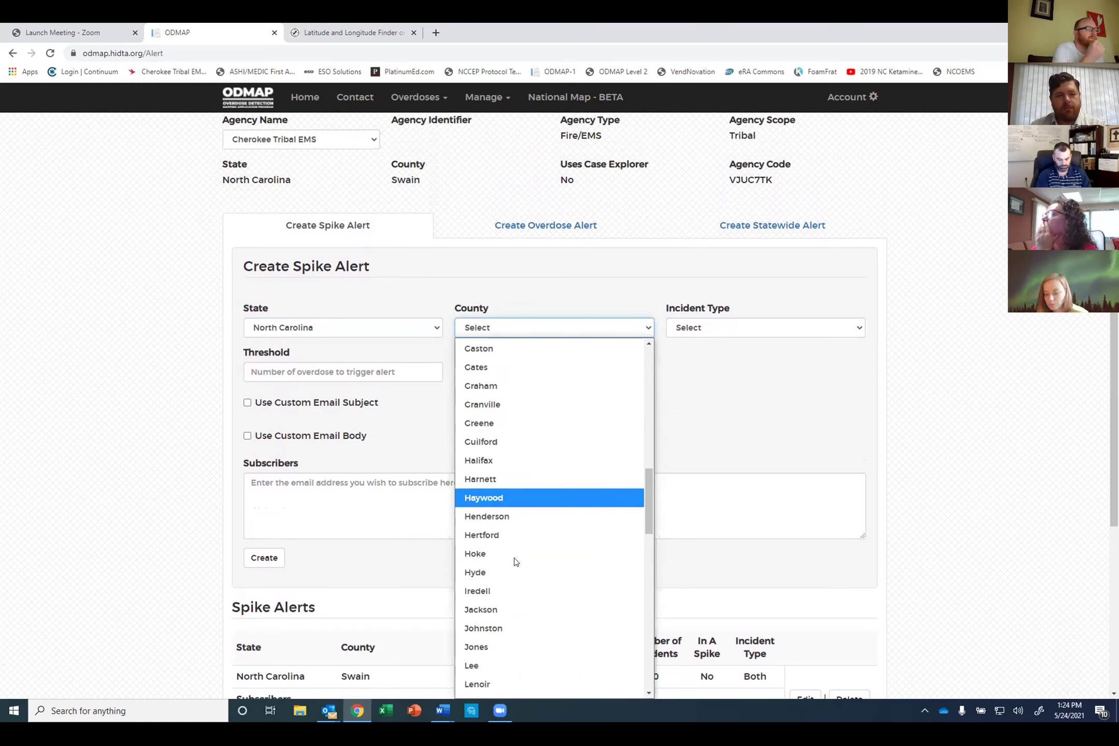
{"action": "left_click", "coordinate": [477, 609]}
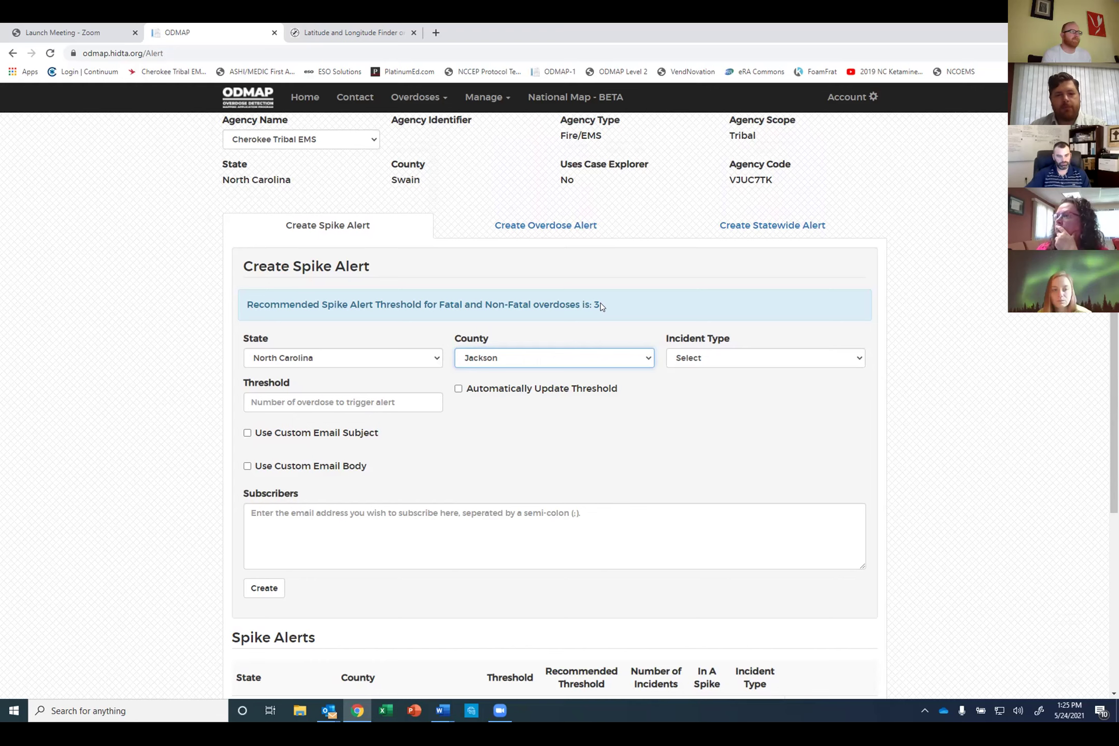
{"action": "left_click", "coordinate": [575, 427]}
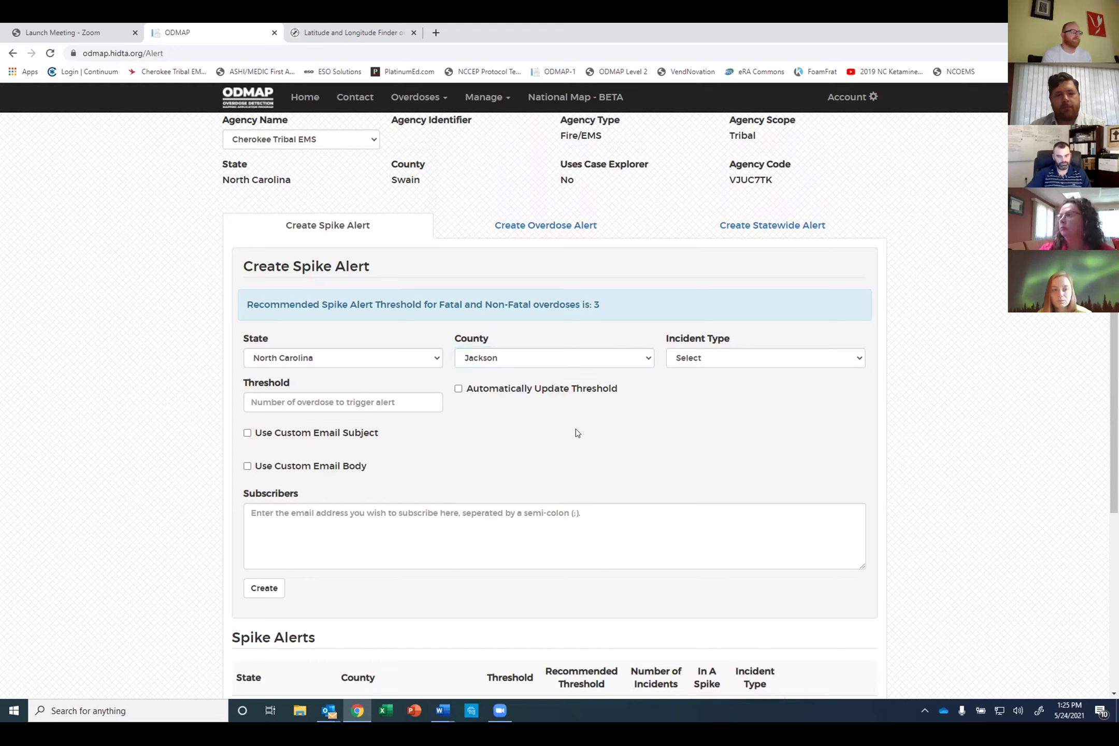
Step: Set the spike alert's incident type to Both and its threshold to 3
{"action": "left_click", "coordinate": [721, 360]}
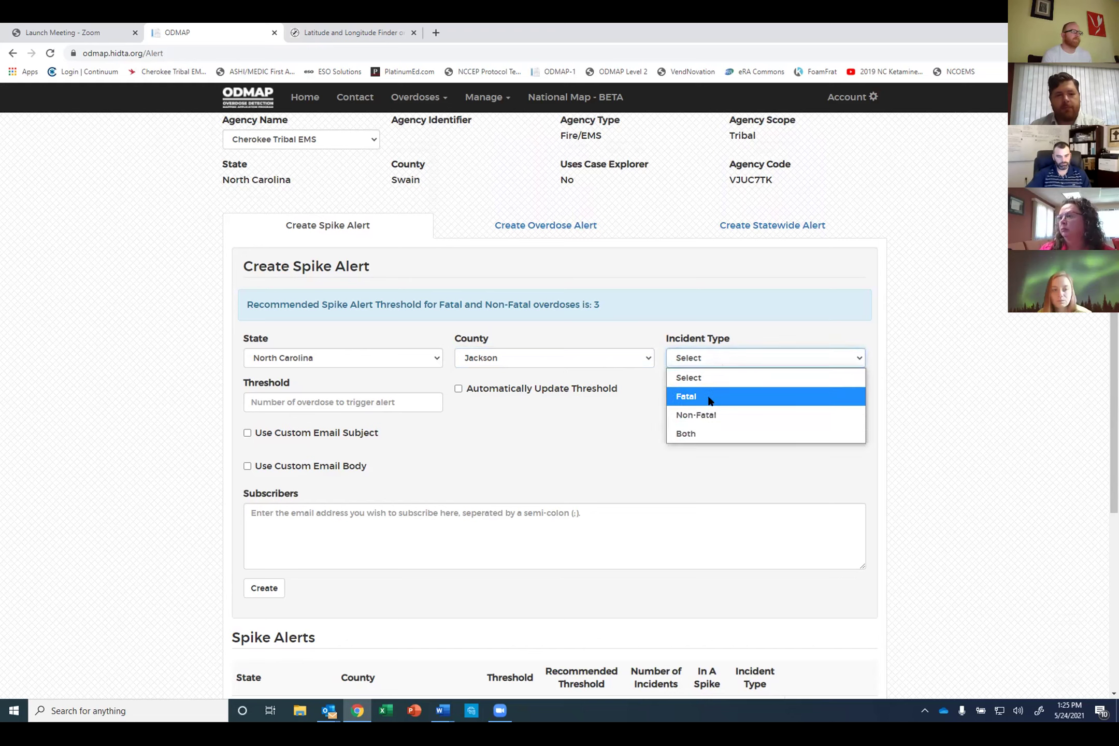
{"action": "left_click", "coordinate": [699, 434]}
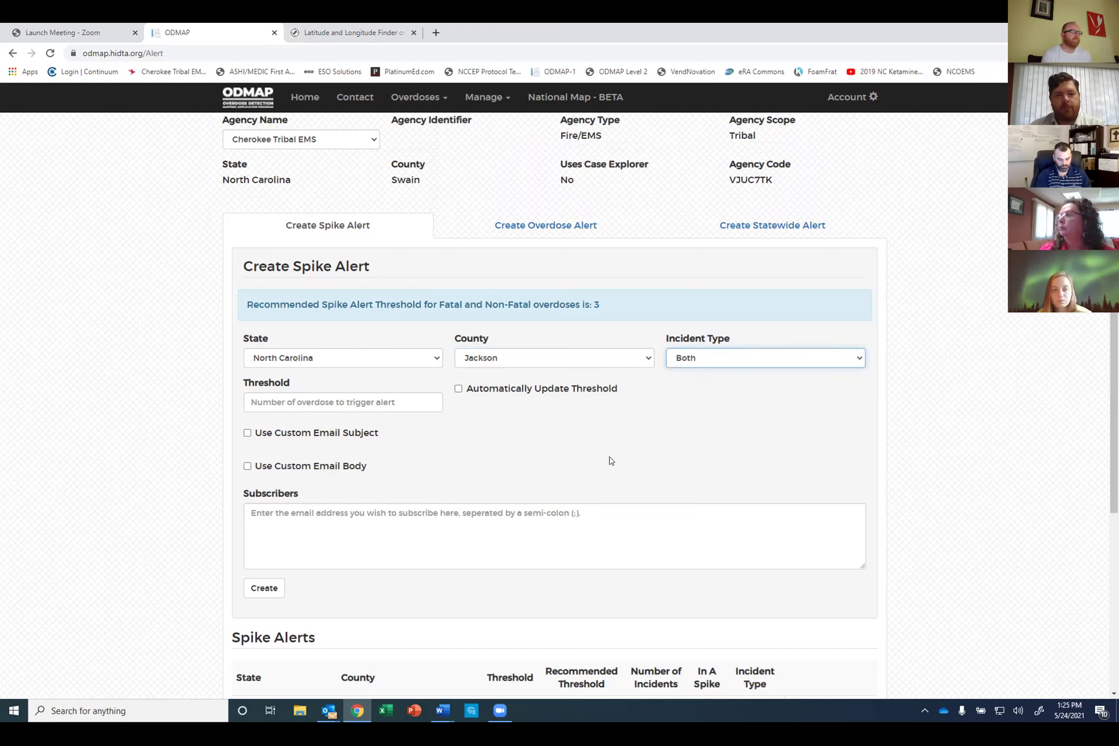
{"action": "left_click", "coordinate": [285, 401]}
{"action": "type", "text": "1"}
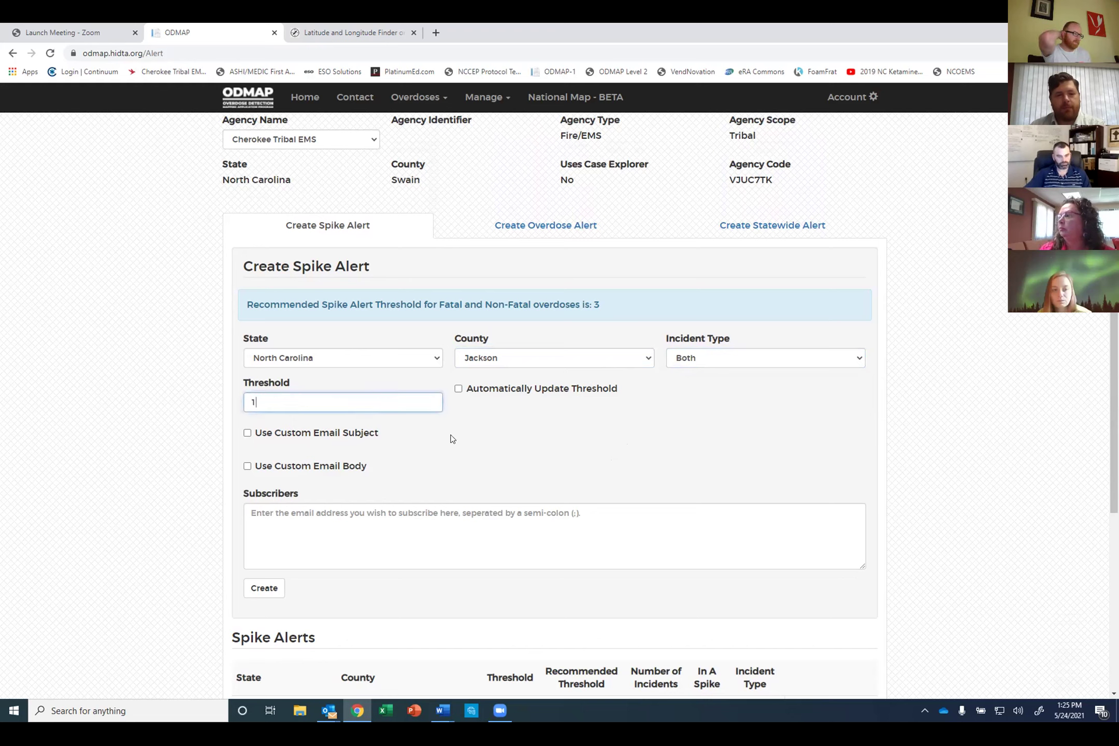
{"action": "left_click", "coordinate": [450, 432]}
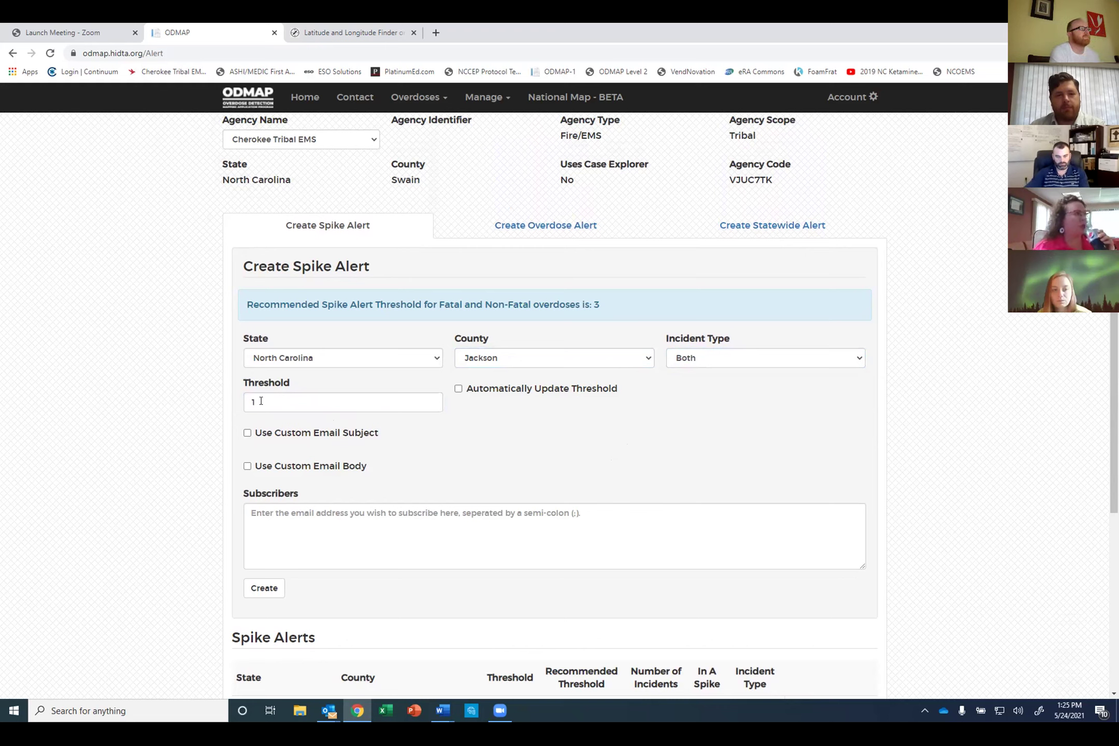
{"action": "left_click_drag", "start_coordinate": [262, 401], "coordinate": [232, 401]}
{"action": "type", "text": "3"}
{"action": "left_click", "coordinate": [532, 419]}
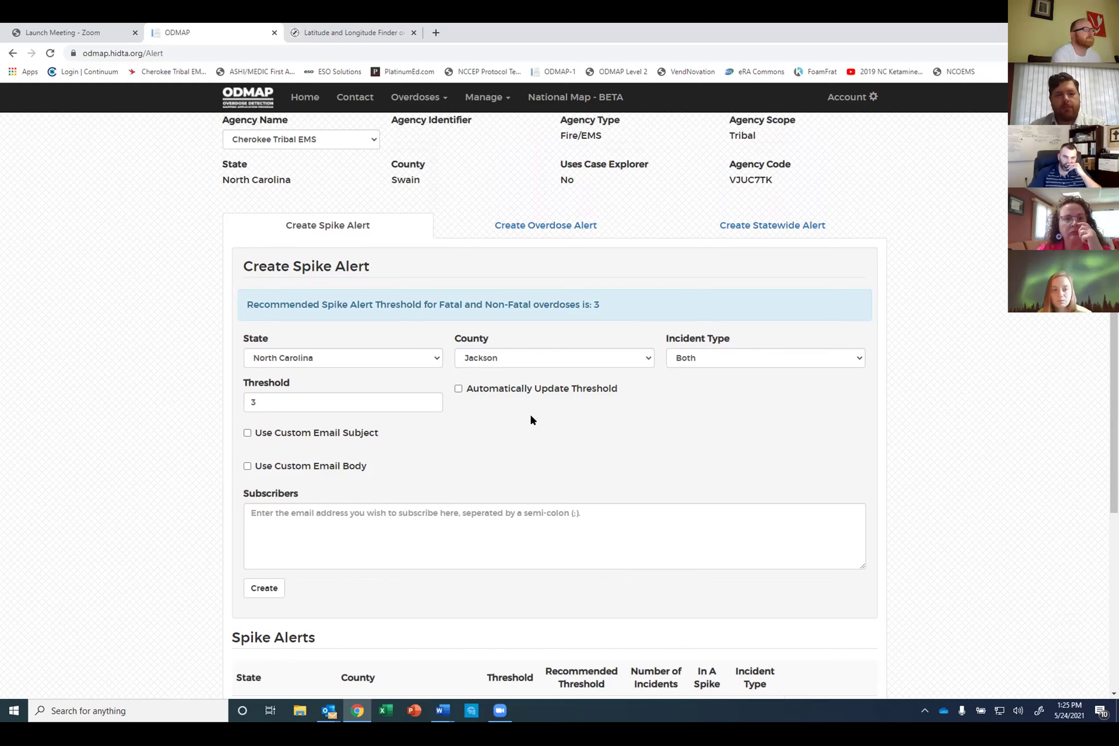
{"action": "scroll", "coordinate": [433, 464], "scroll_direction": "down", "scroll_amount": 1}
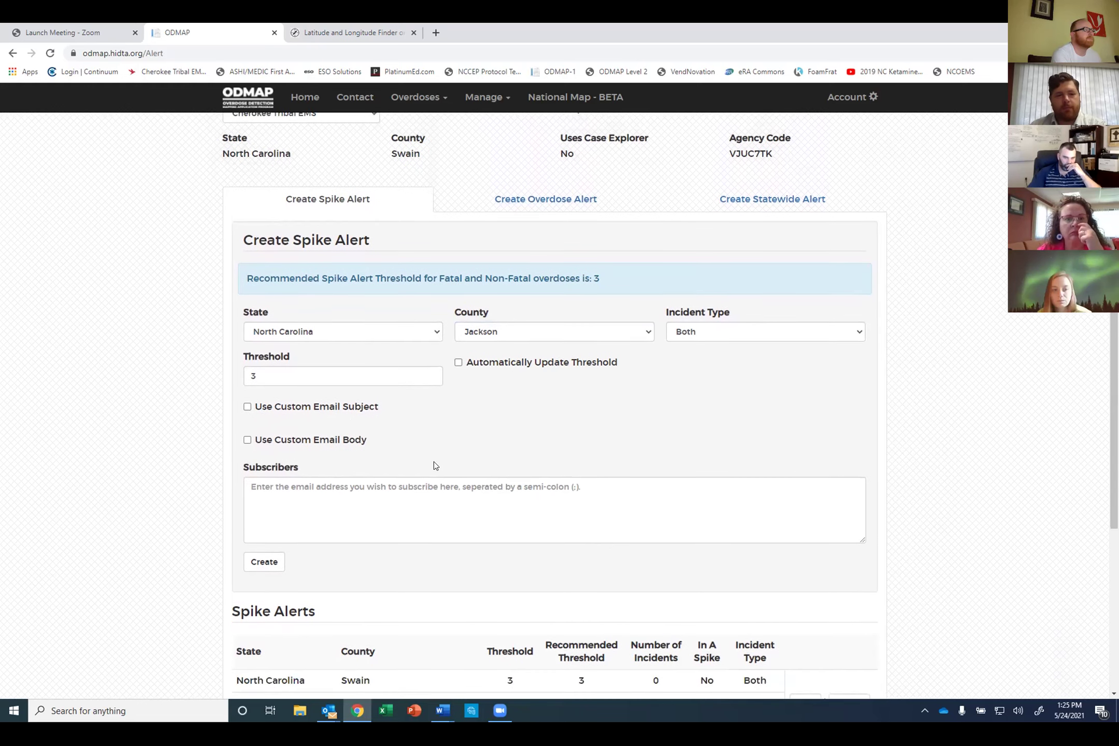
{"action": "left_click", "coordinate": [247, 404]}
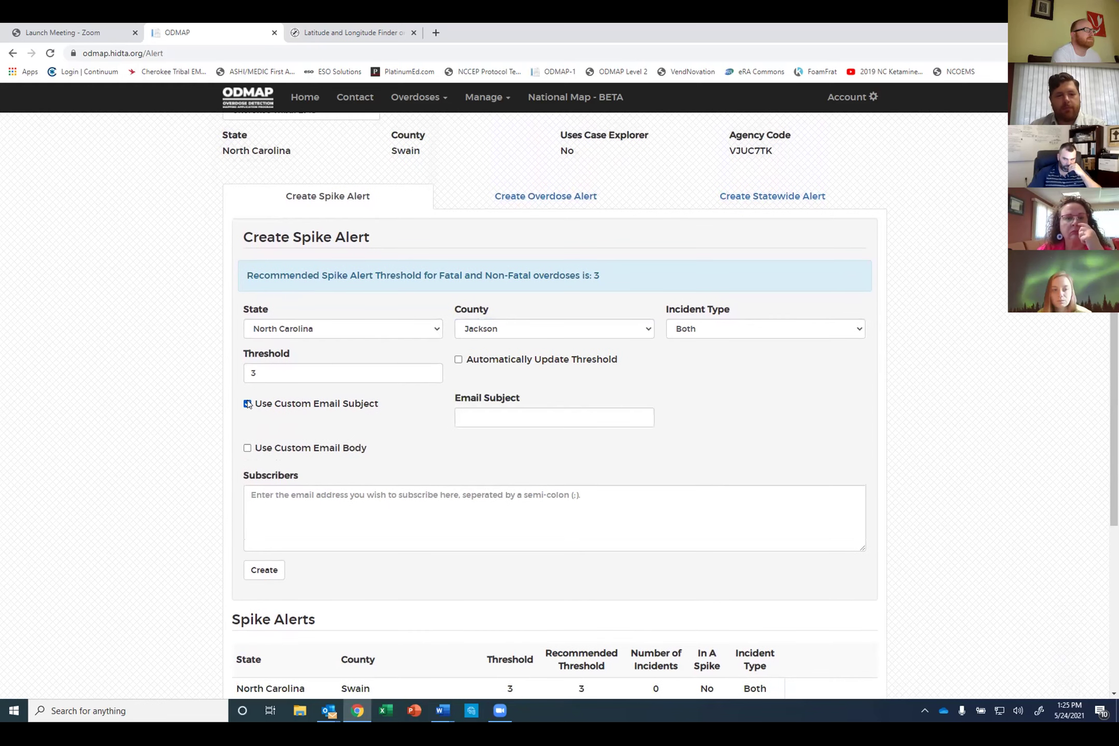
{"action": "left_click", "coordinate": [248, 404]}
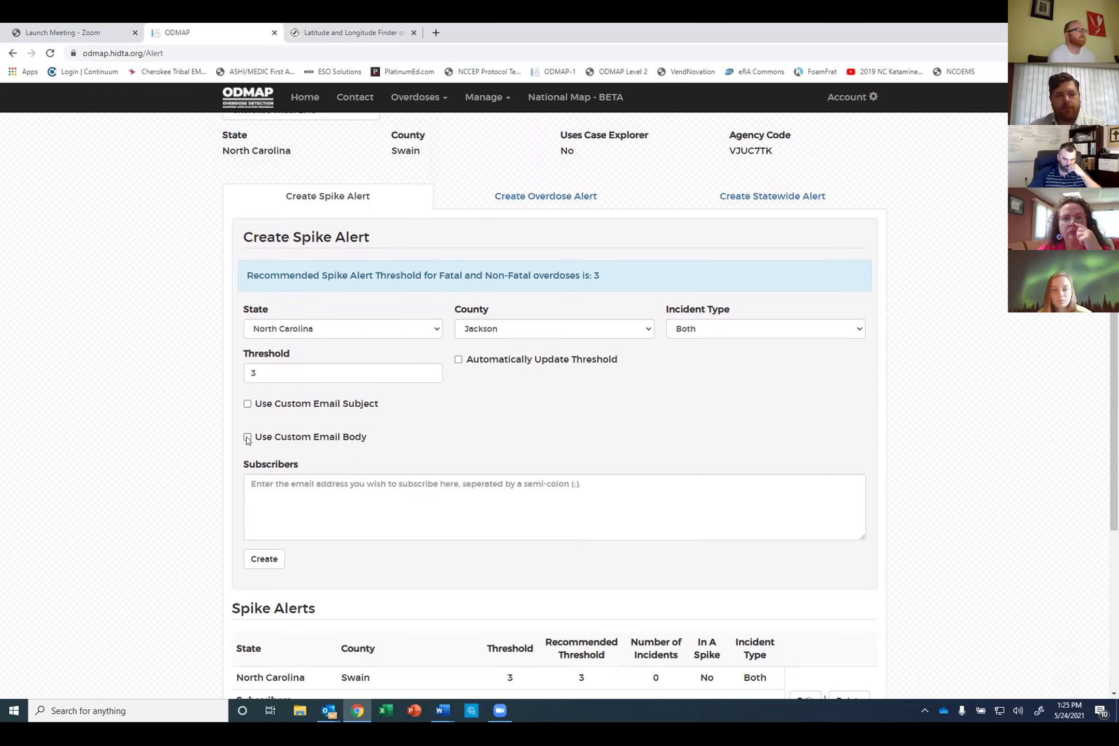
{"action": "scroll", "coordinate": [295, 414], "scroll_direction": "down", "scroll_amount": 1}
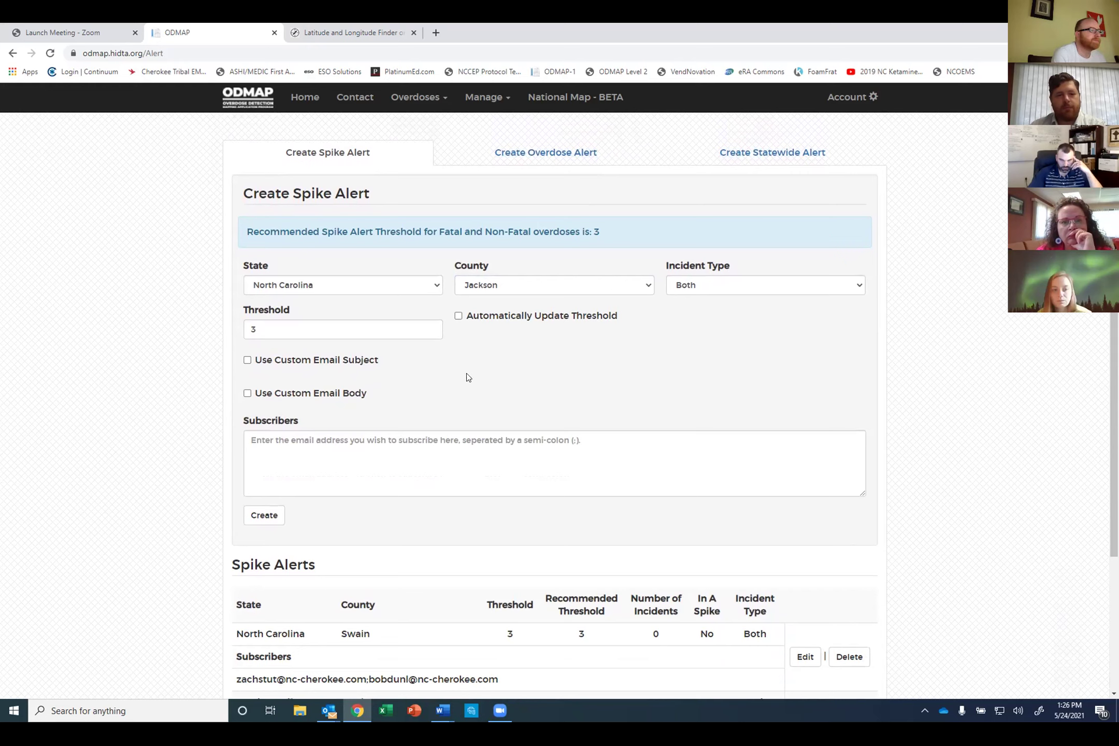
Step: Submit the spike alert, add an agency e-mail subscriber from autofill, and submit again
{"action": "left_click", "coordinate": [264, 516]}
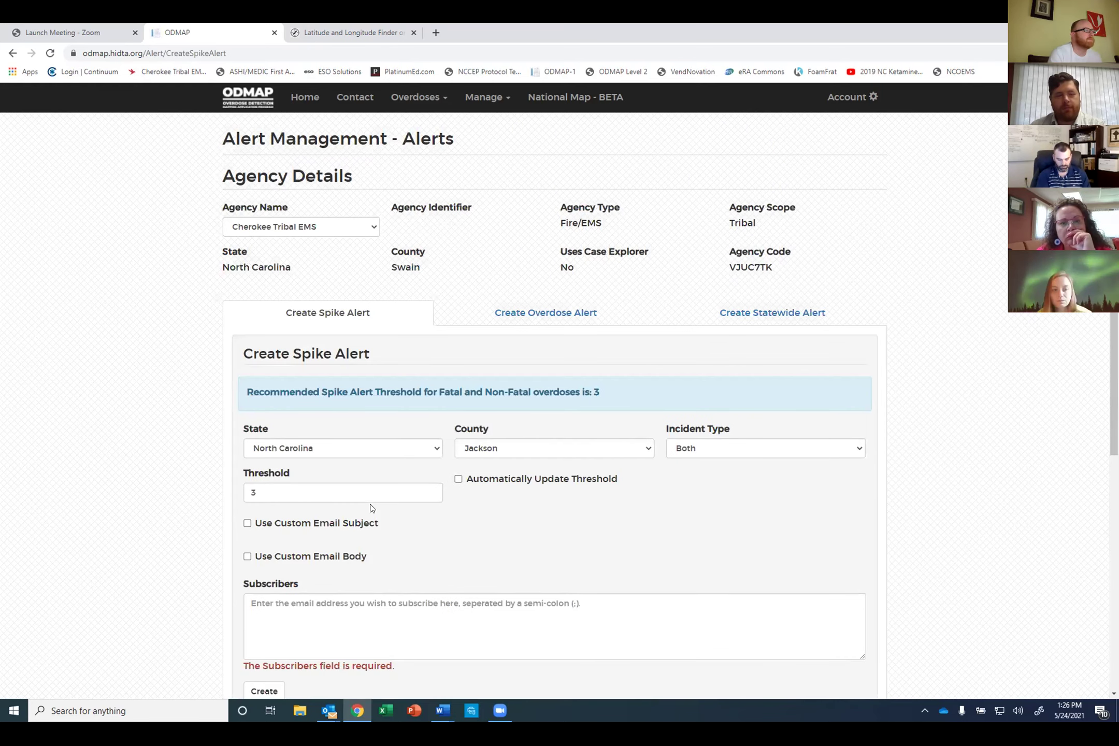
{"action": "scroll", "coordinate": [371, 508], "scroll_direction": "down", "scroll_amount": 2}
{"action": "left_click", "coordinate": [368, 482]}
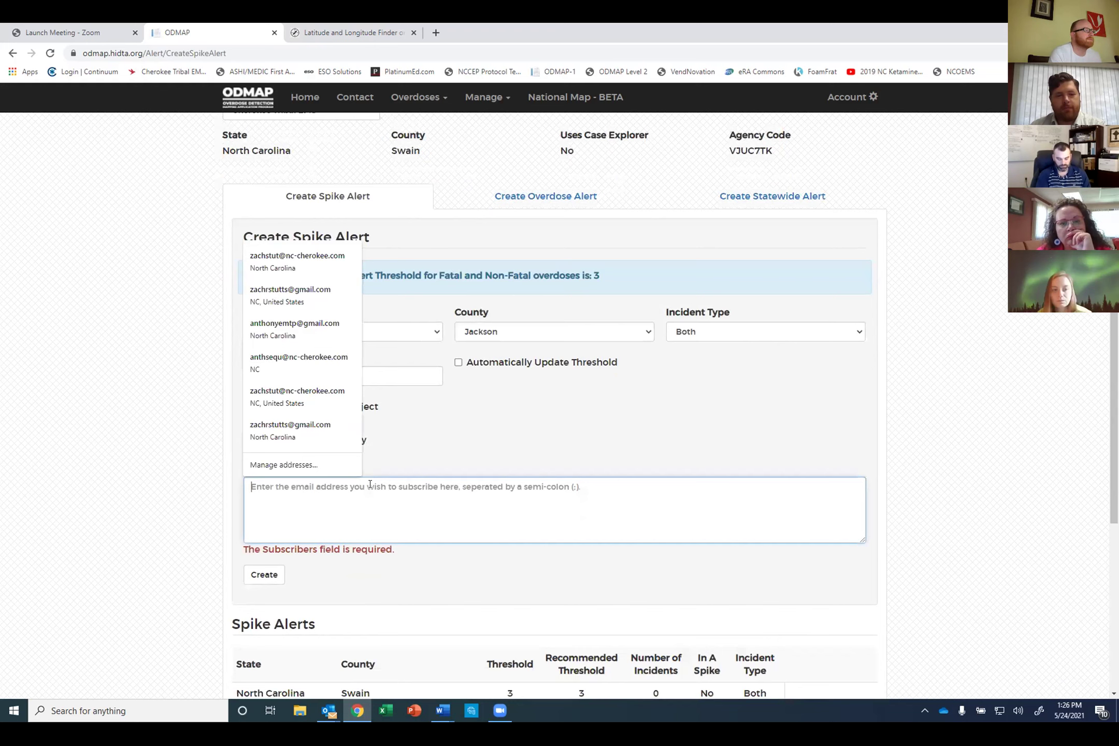
{"action": "left_click", "coordinate": [319, 260]}
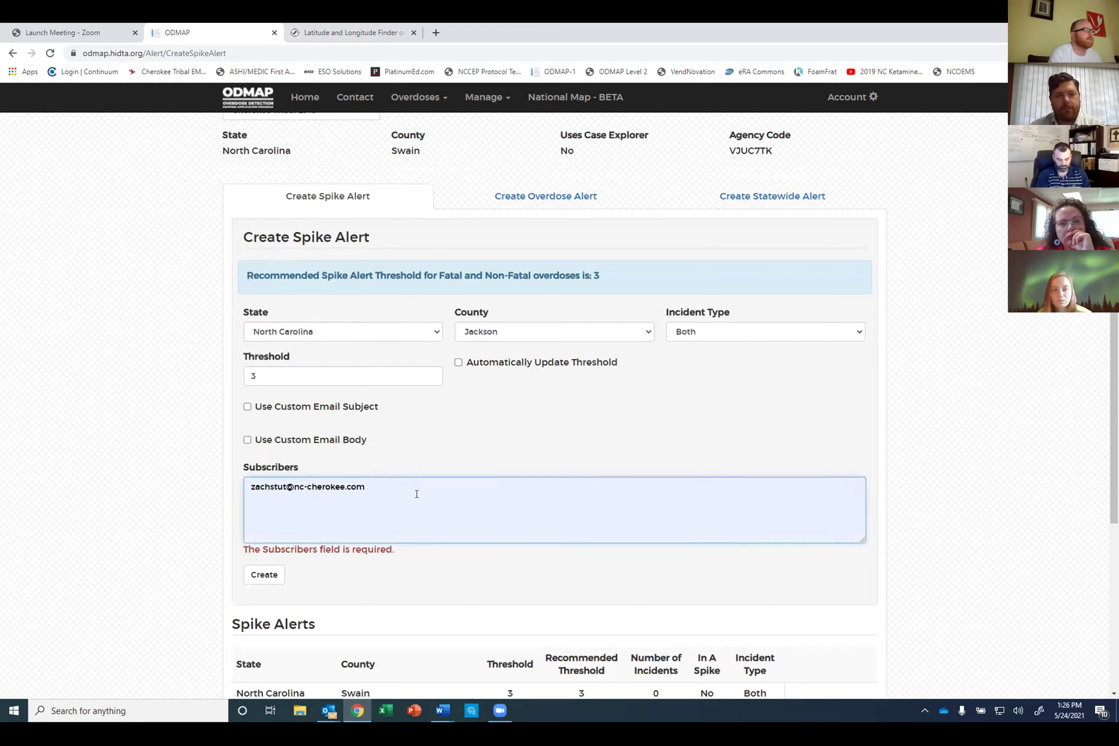
{"action": "left_click", "coordinate": [265, 573]}
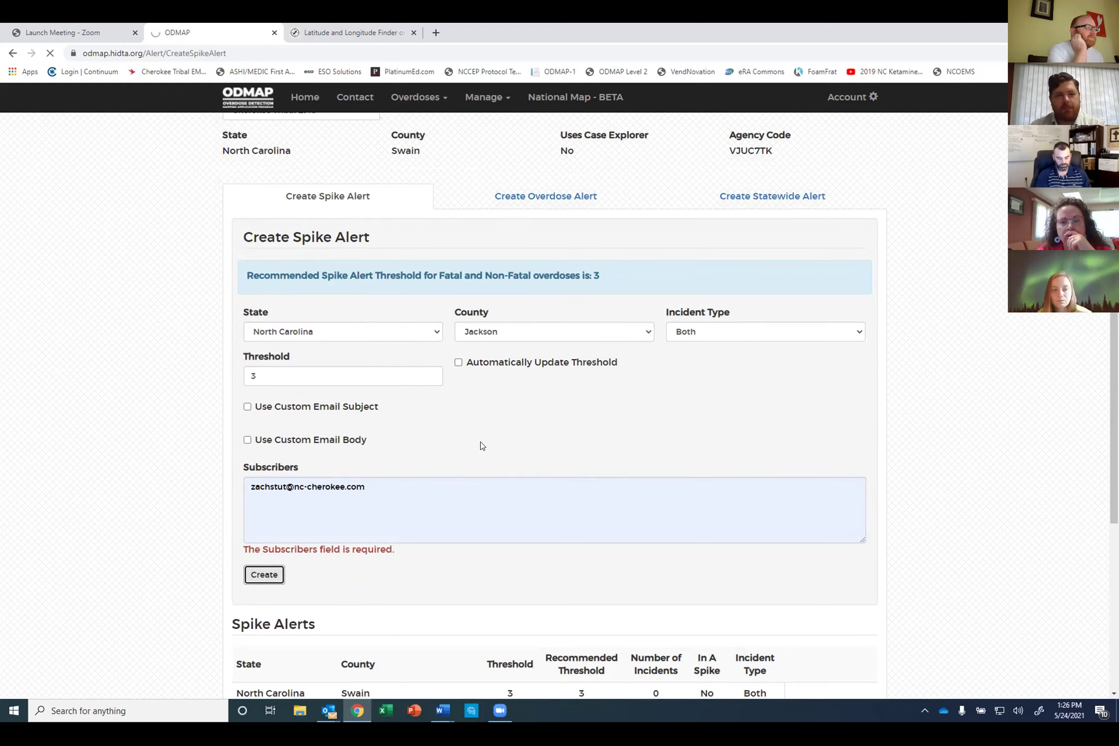
{"action": "scroll", "coordinate": [414, 482], "scroll_direction": "down", "scroll_amount": 2}
{"action": "scroll", "coordinate": [412, 475], "scroll_direction": "down", "scroll_amount": 4}
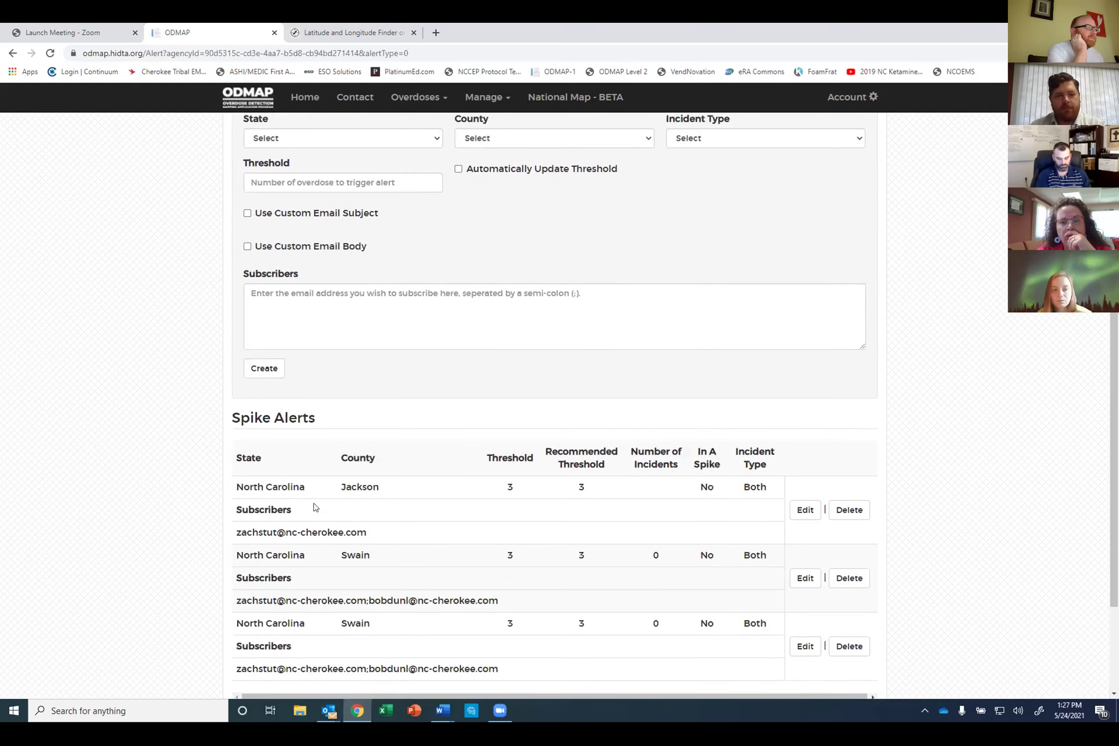
{"action": "scroll", "coordinate": [246, 483], "scroll_direction": "down", "scroll_amount": 1}
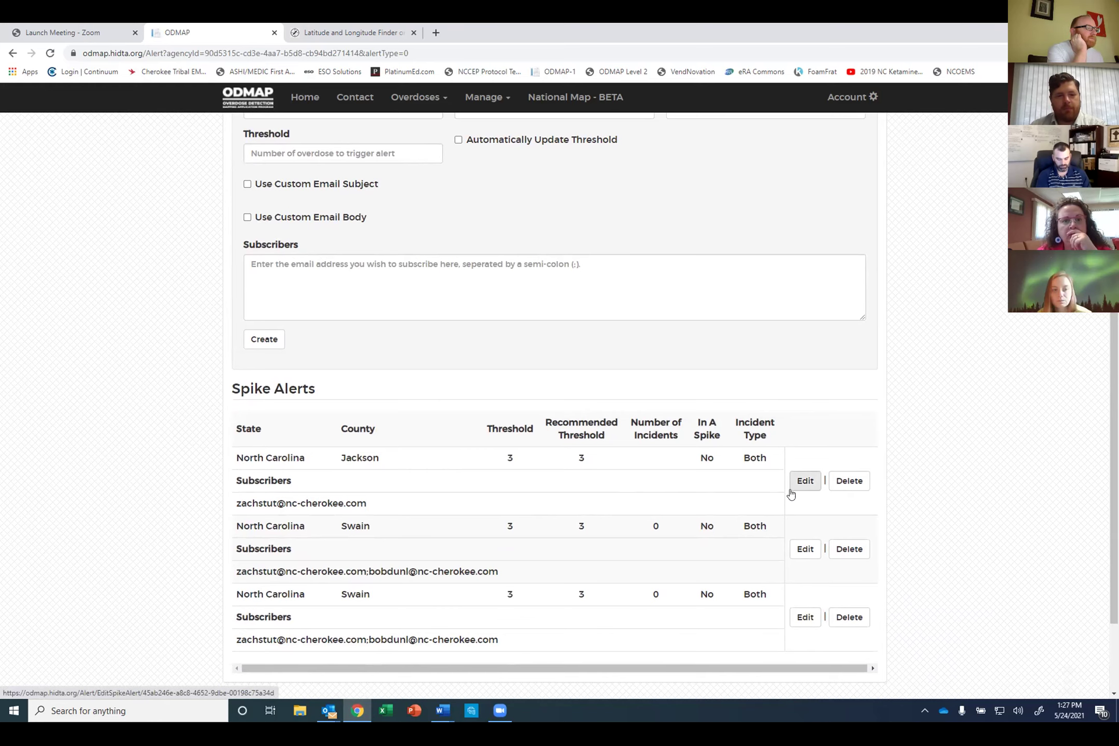
{"action": "scroll", "coordinate": [791, 495], "scroll_direction": "down", "scroll_amount": 3}
{"action": "scroll", "coordinate": [694, 488], "scroll_direction": "up", "scroll_amount": 2}
{"action": "scroll", "coordinate": [695, 488], "scroll_direction": "up", "scroll_amount": 5}
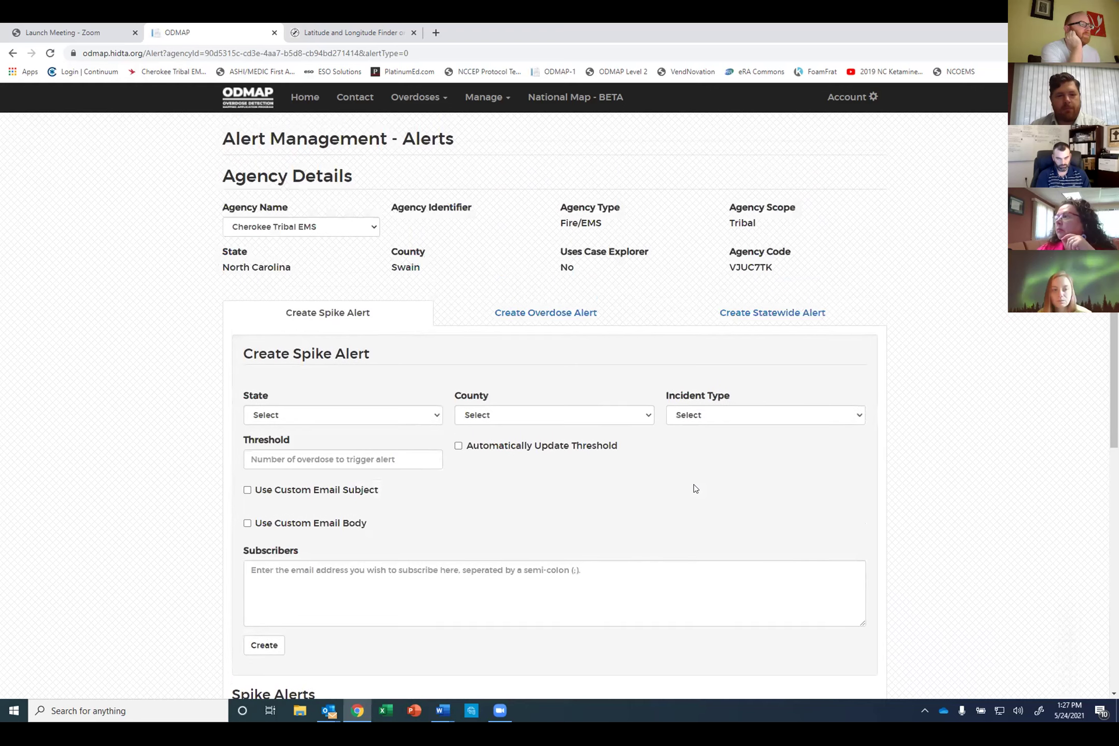
Step: Switch to the Create Overdose Alert tab and review the Incident Type choices without selecting one
{"action": "left_click", "coordinate": [525, 315]}
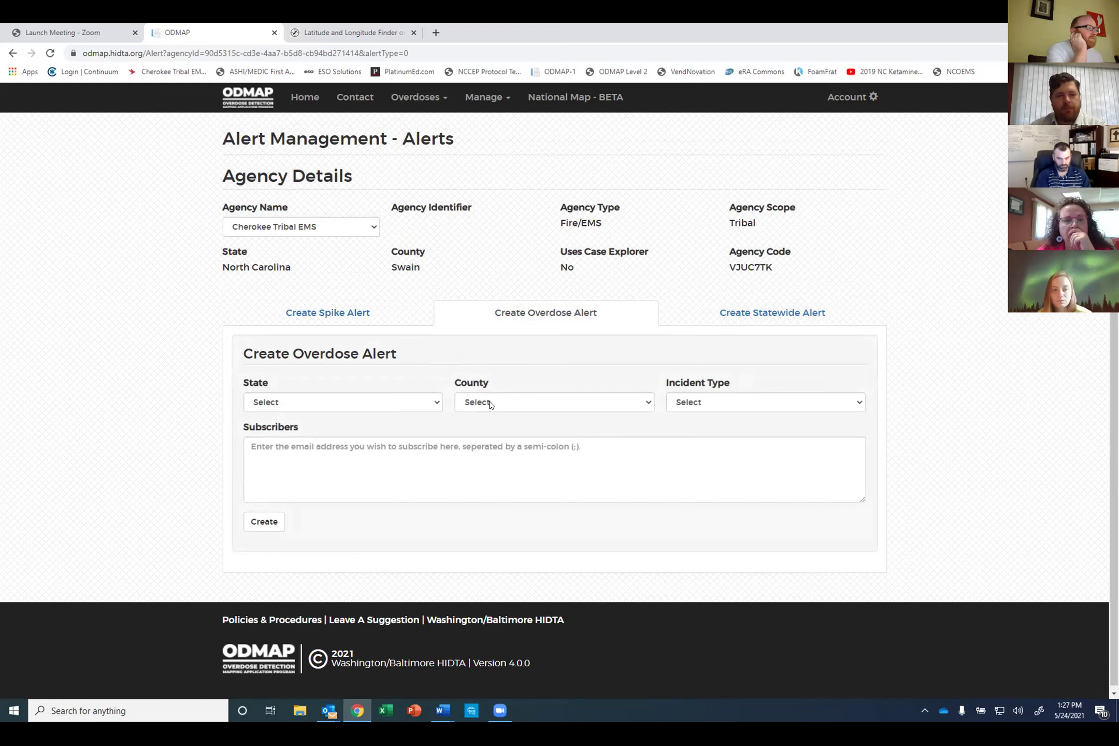
{"action": "left_click", "coordinate": [720, 403]}
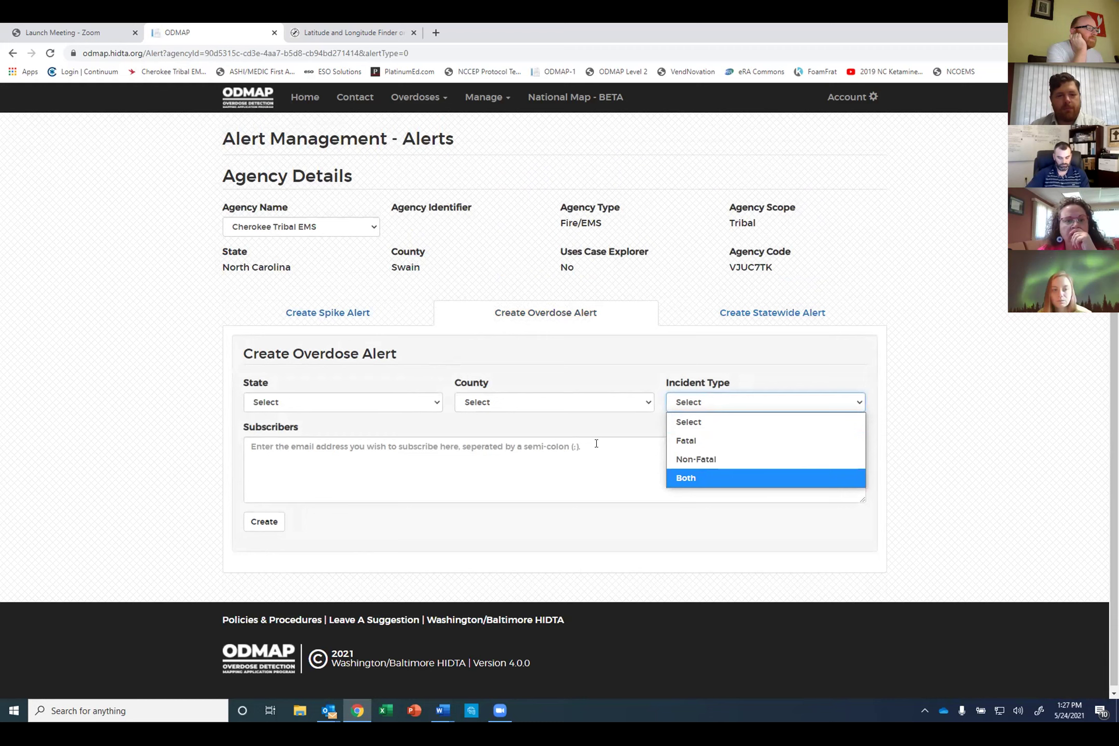
{"action": "left_click", "coordinate": [594, 355]}
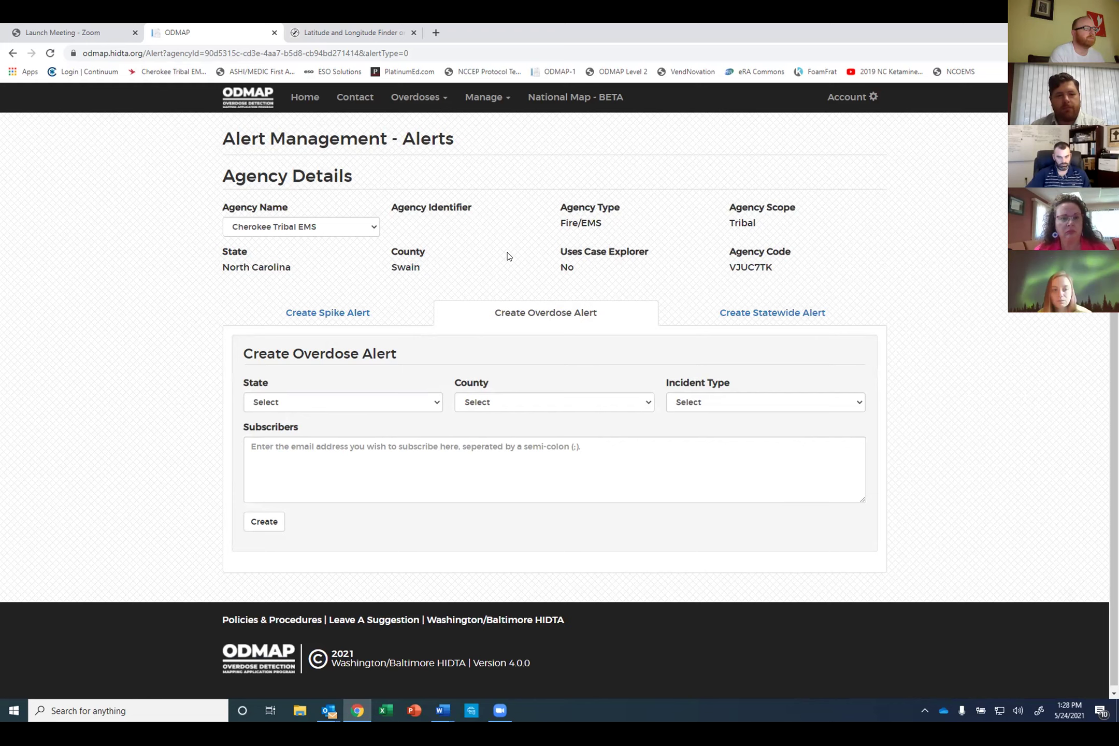
Step: Open User Accounts from the Manage menu and scroll through the agency's user lists
{"action": "left_click", "coordinate": [489, 98]}
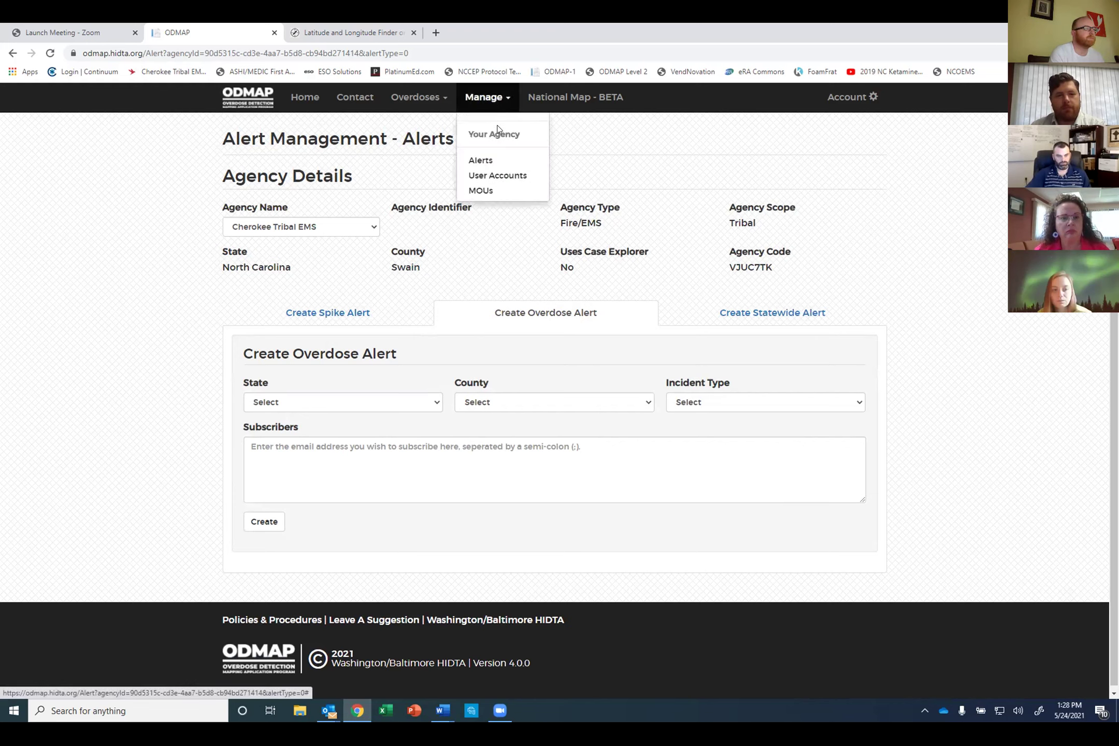
{"action": "left_click", "coordinate": [497, 176]}
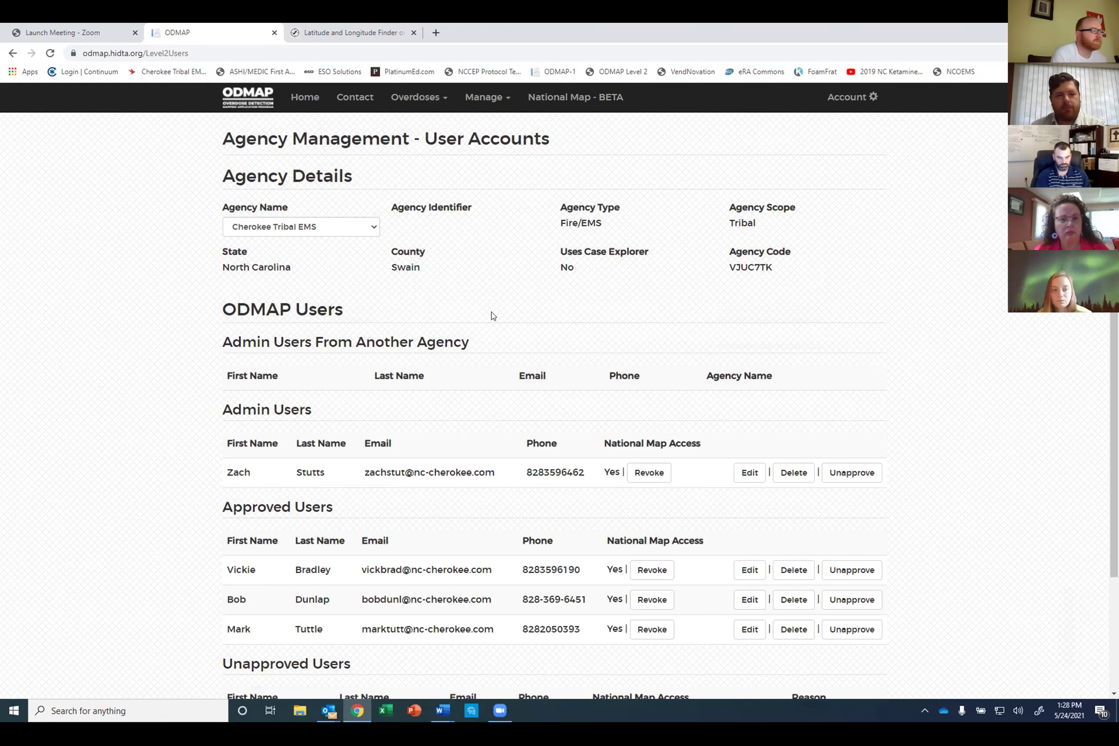
{"action": "scroll", "coordinate": [490, 319], "scroll_direction": "down", "scroll_amount": 2}
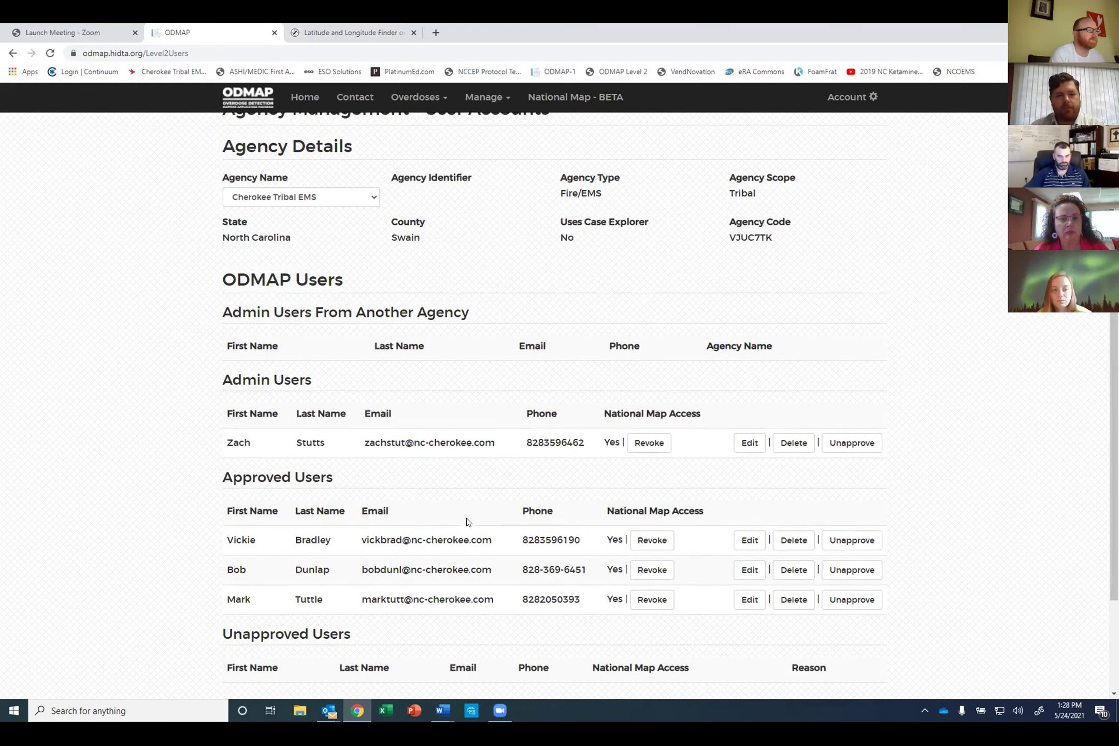
{"action": "scroll", "coordinate": [635, 463], "scroll_direction": "down", "scroll_amount": 1}
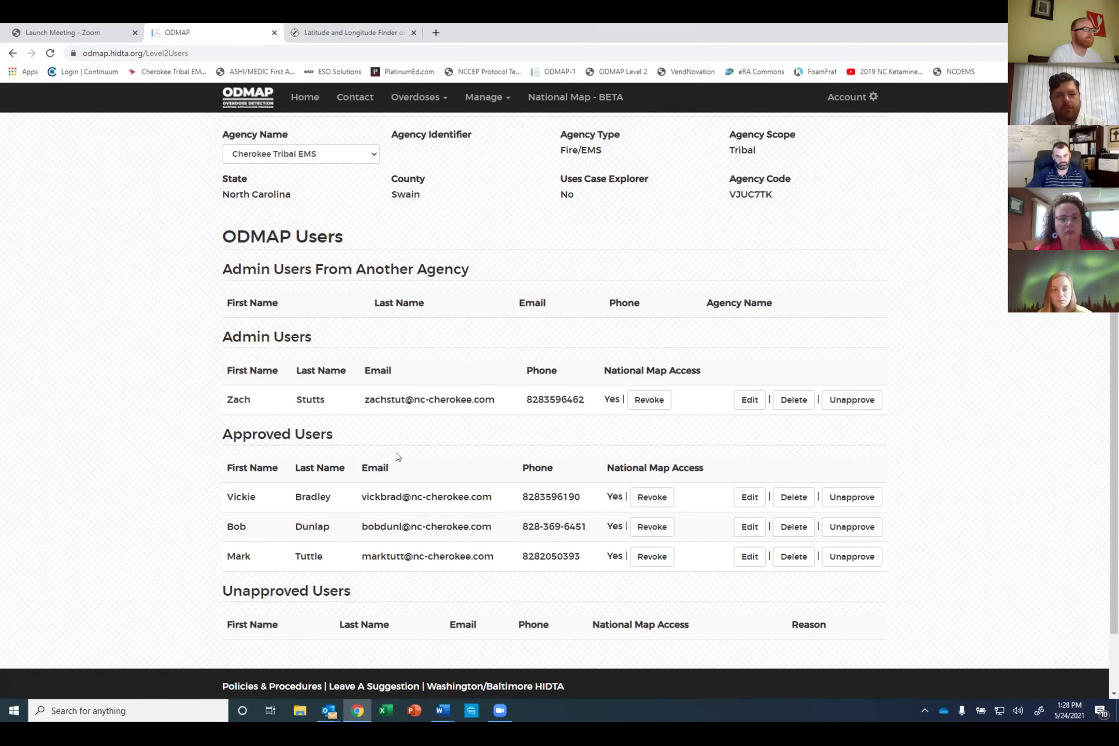
{"action": "scroll", "coordinate": [460, 479], "scroll_direction": "up", "scroll_amount": 3}
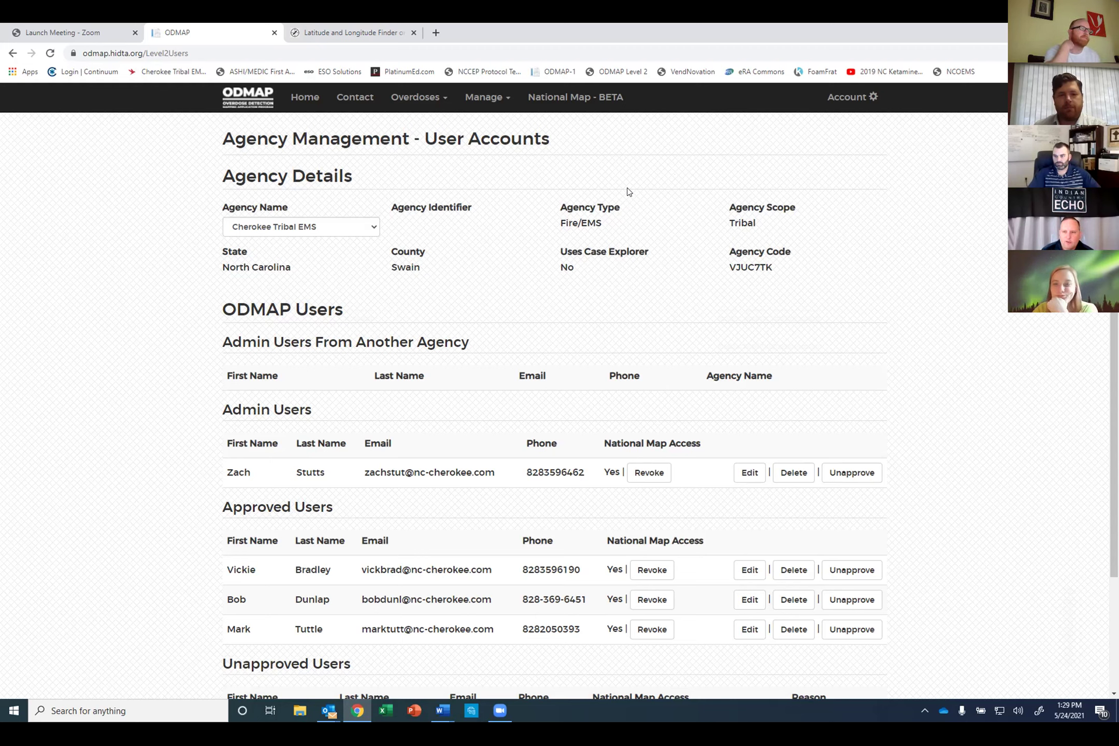
Step: Return to the Home overdose entry form and bring its location and case fields into view
{"action": "left_click", "coordinate": [306, 97]}
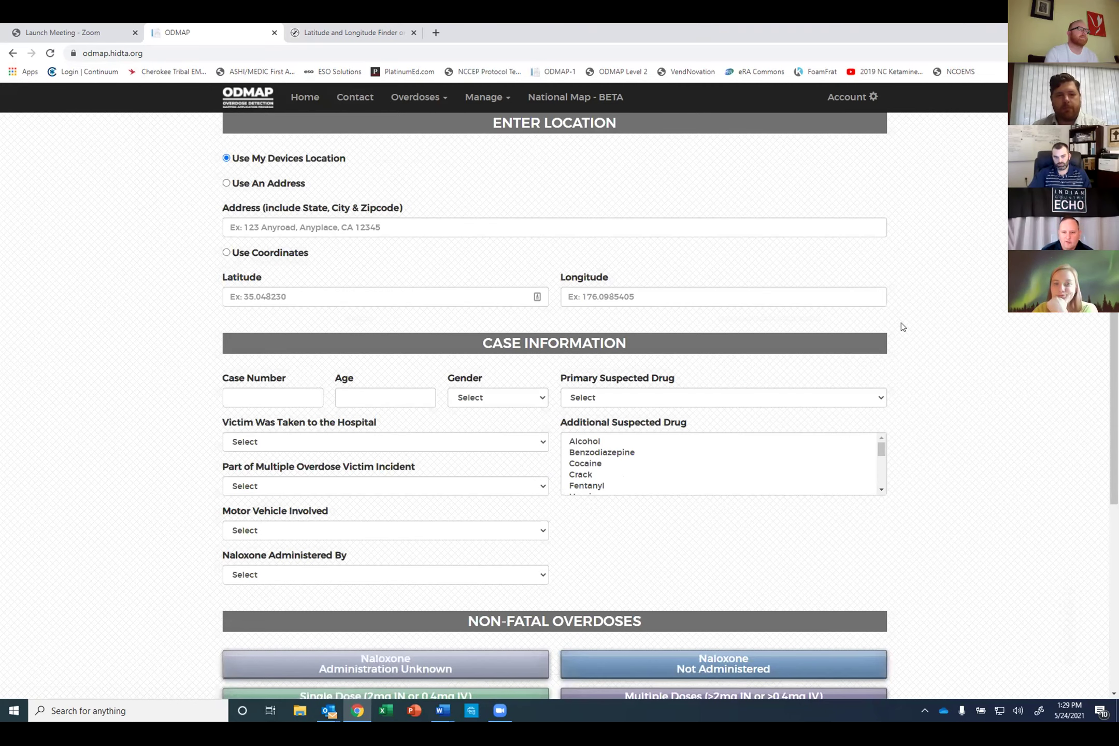
{"action": "scroll", "coordinate": [901, 326], "scroll_direction": "down", "scroll_amount": 2}
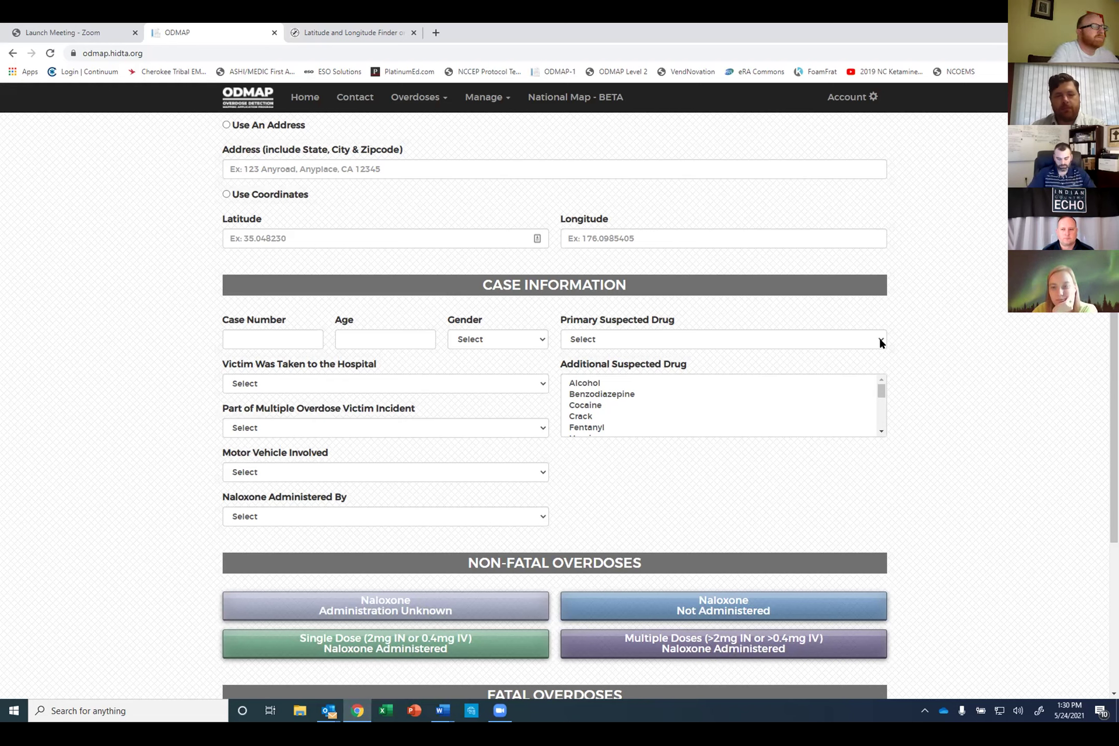
Step: Choose Other as the Primary Suspected Drug and place the cursor in the Other Primary Drug box
{"action": "left_click", "coordinate": [880, 340]}
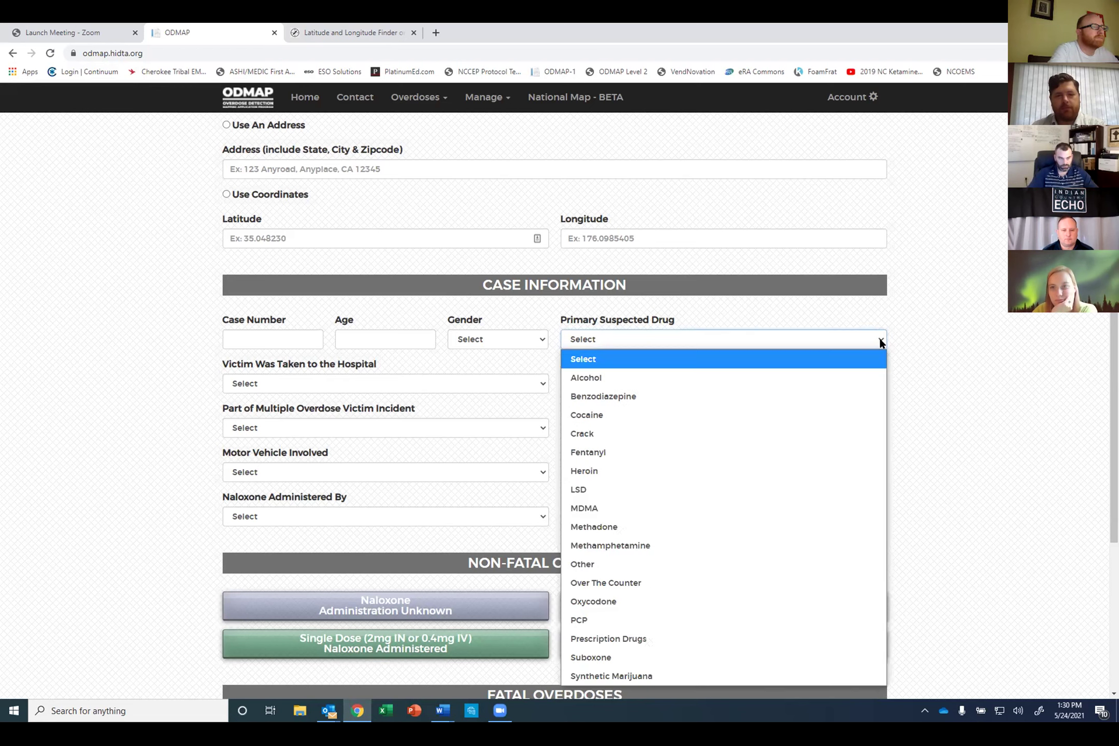
{"action": "left_click", "coordinate": [609, 569]}
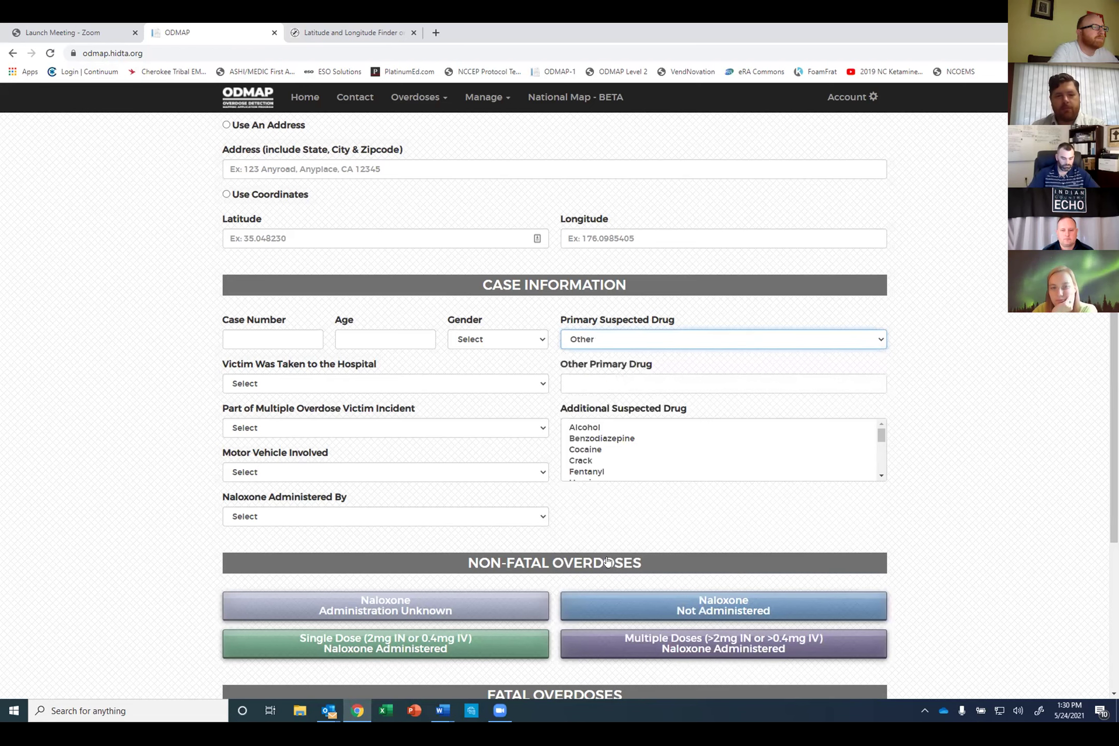
{"action": "left_click", "coordinate": [592, 383]}
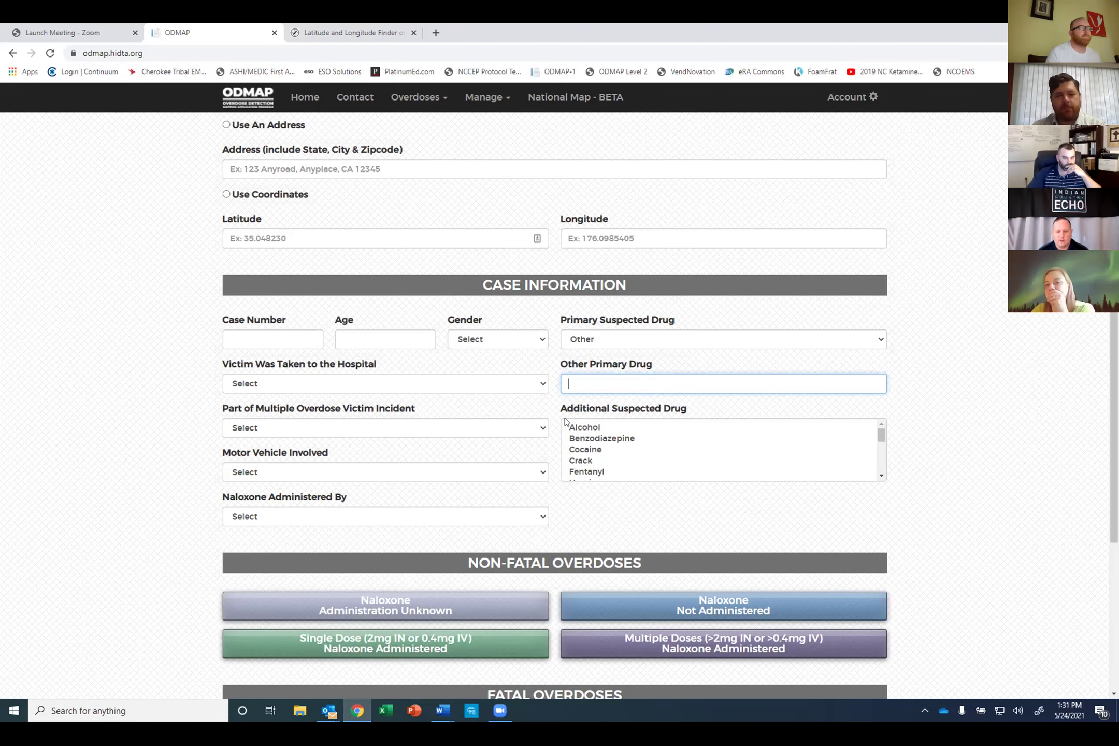
Step: Submit a non-fatal 'Multiple Doses Naloxone Administered' entry, prompting a browser location request
{"action": "scroll", "coordinate": [553, 434], "scroll_direction": "down", "scroll_amount": 2}
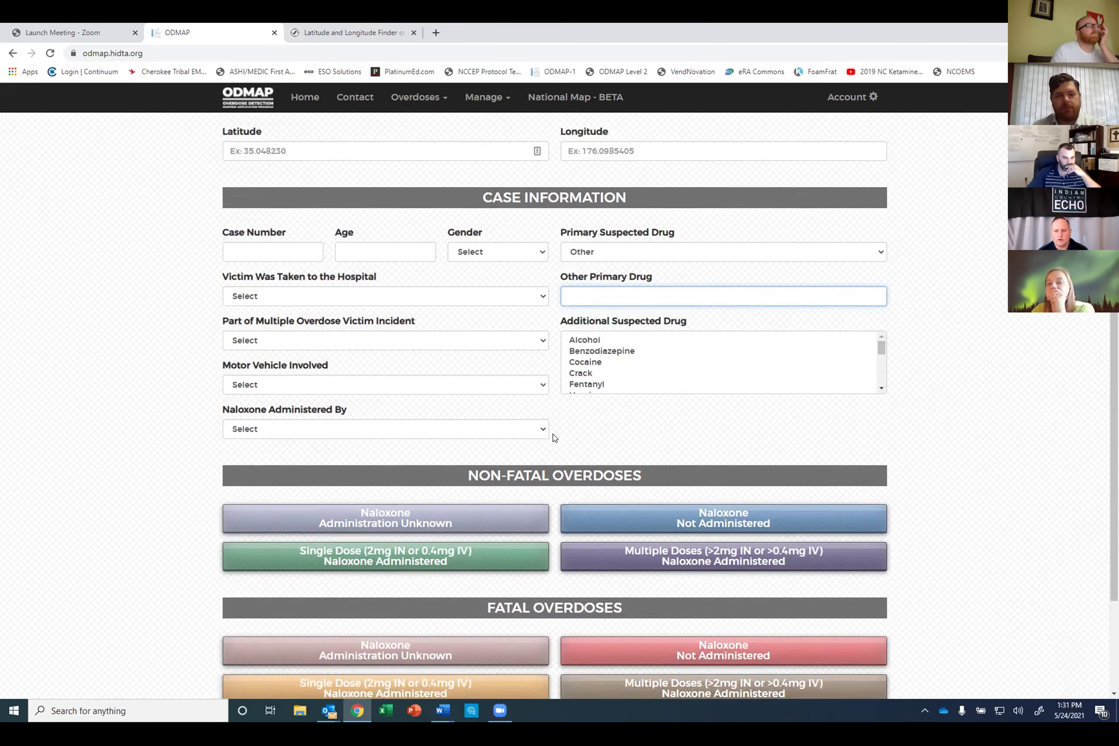
{"action": "scroll", "coordinate": [551, 439], "scroll_direction": "down", "scroll_amount": 1}
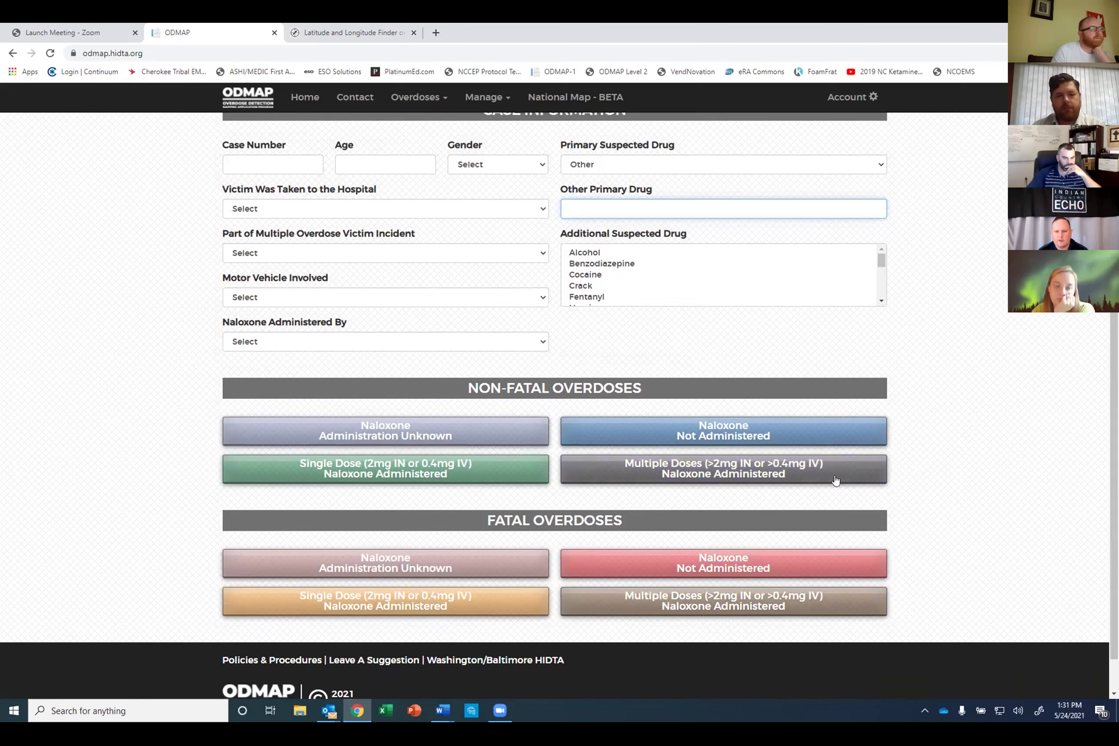
{"action": "left_click", "coordinate": [796, 476]}
{"action": "scroll", "coordinate": [788, 466], "scroll_direction": "down", "scroll_amount": 4}
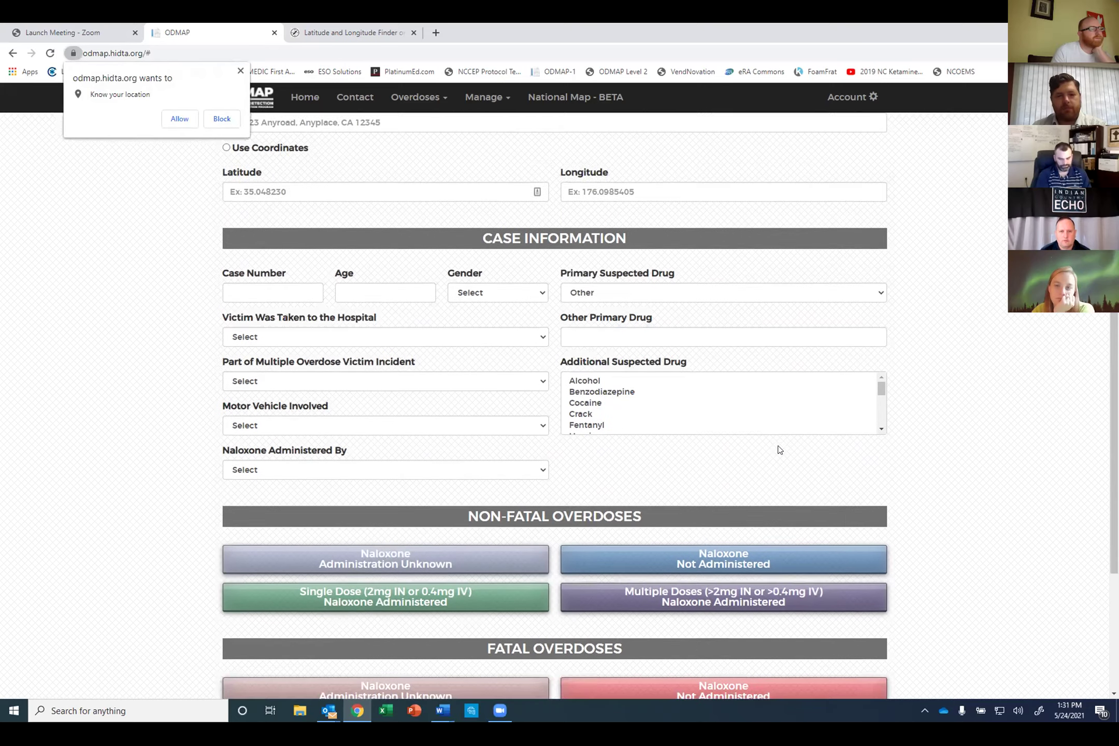
{"action": "scroll", "coordinate": [775, 450], "scroll_direction": "down", "scroll_amount": 1}
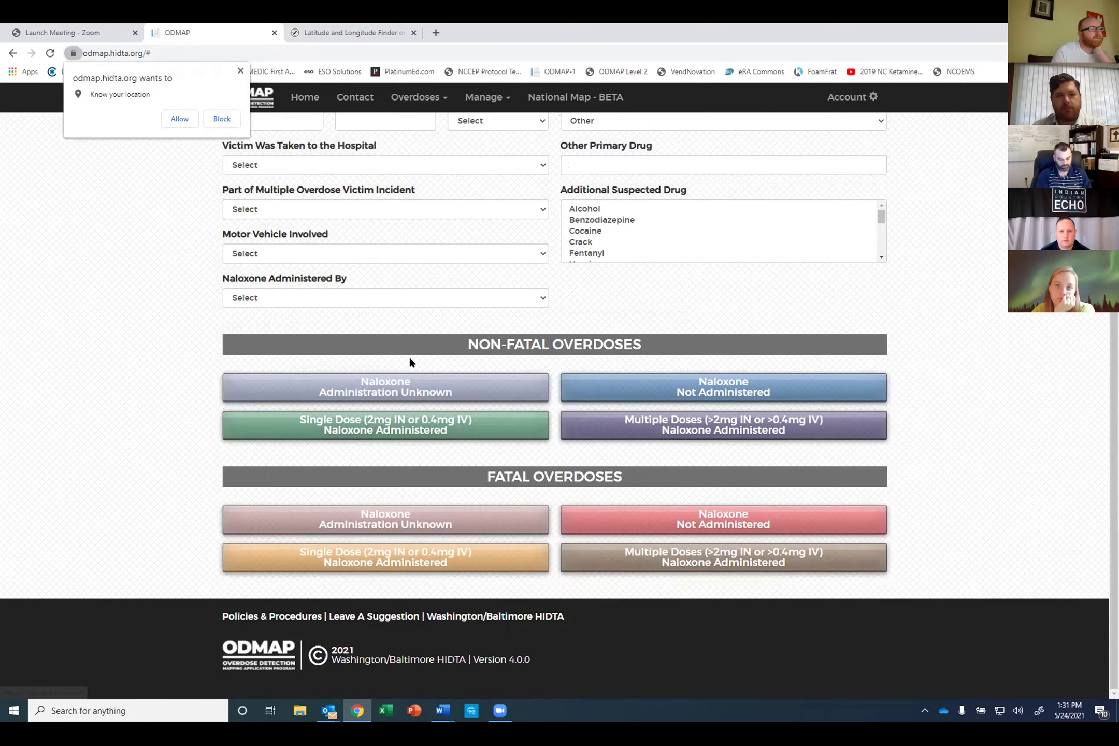
Step: Block location access and resubmit Multiple Doses, revealing the 'User denied the request for Geolocation.' error
{"action": "left_click", "coordinate": [220, 118]}
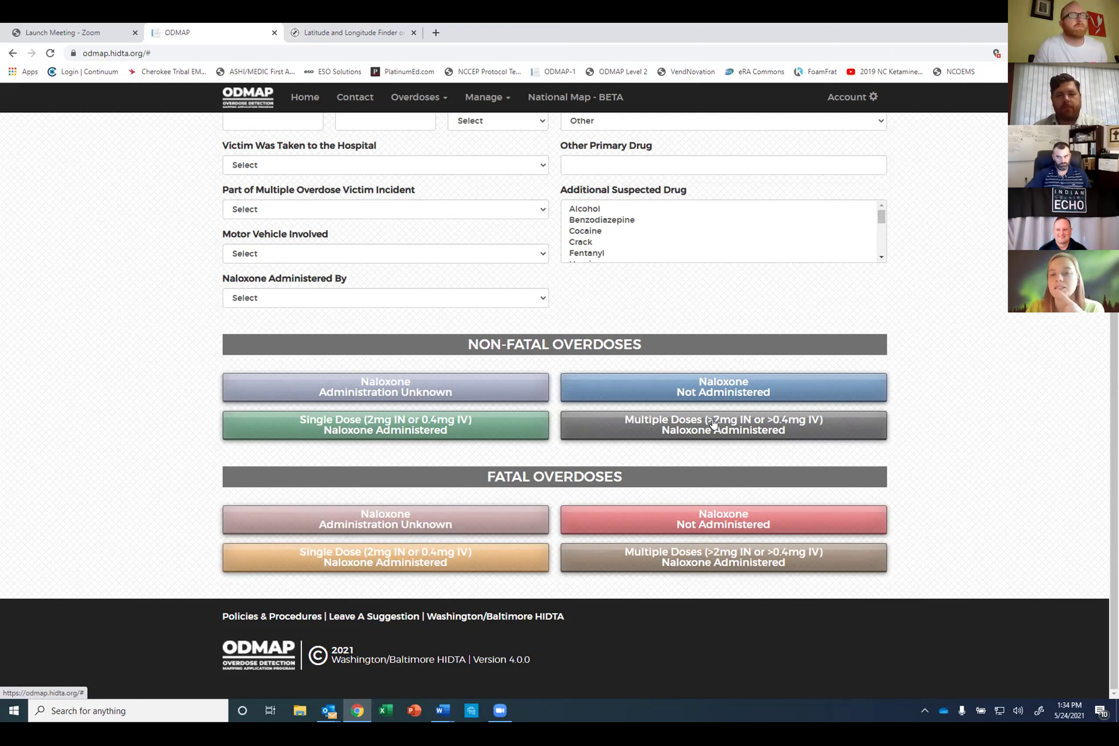
{"action": "left_click", "coordinate": [714, 423]}
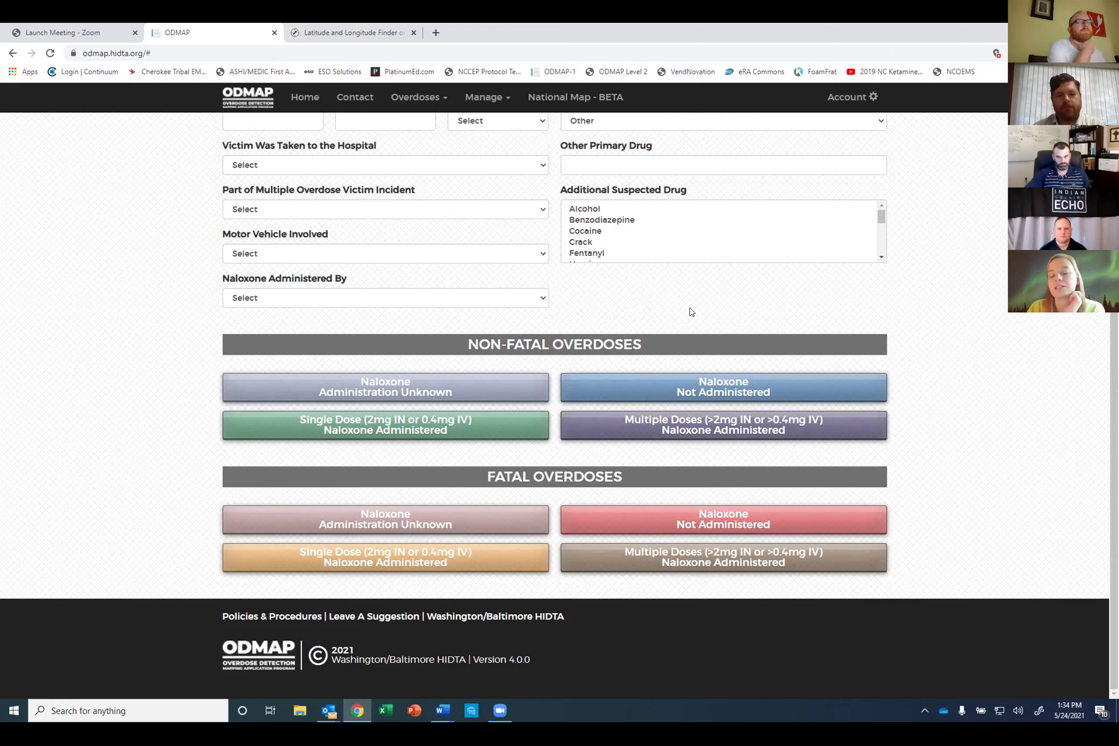
{"action": "scroll", "coordinate": [940, 412], "scroll_direction": "up", "scroll_amount": 4}
{"action": "scroll", "coordinate": [944, 417], "scroll_direction": "up", "scroll_amount": 2}
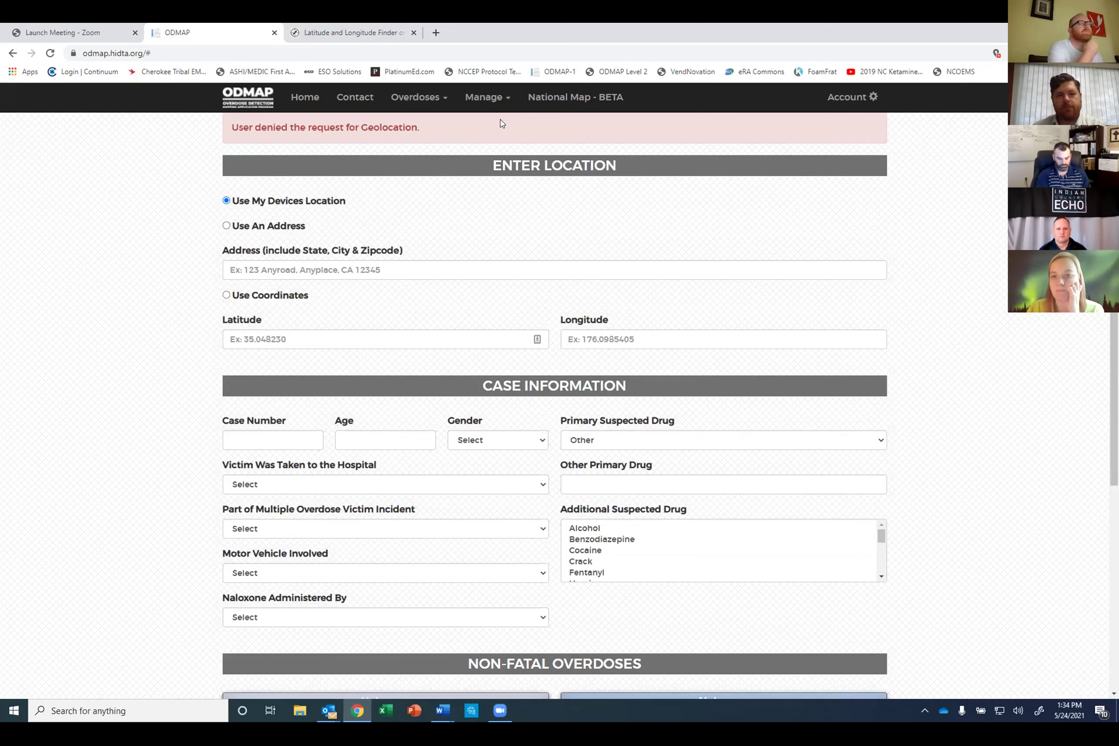
Step: Open Agency Management - MOUs from the Manage menu
{"action": "left_click", "coordinate": [493, 99]}
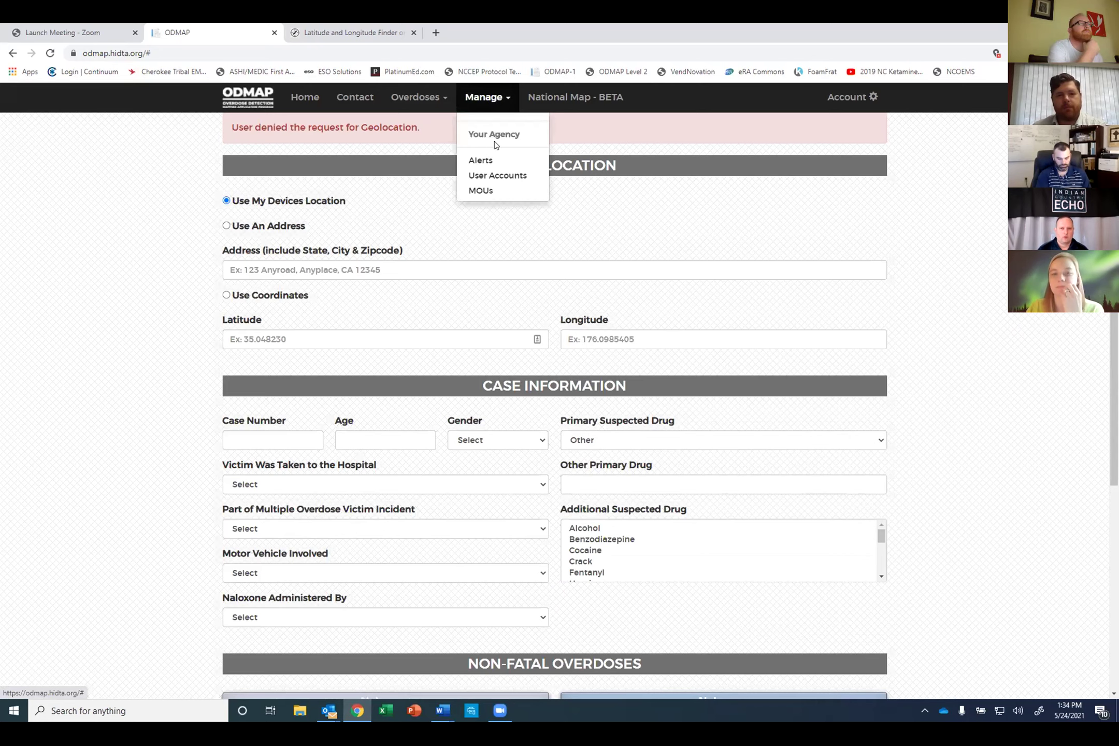
{"action": "left_click", "coordinate": [488, 191]}
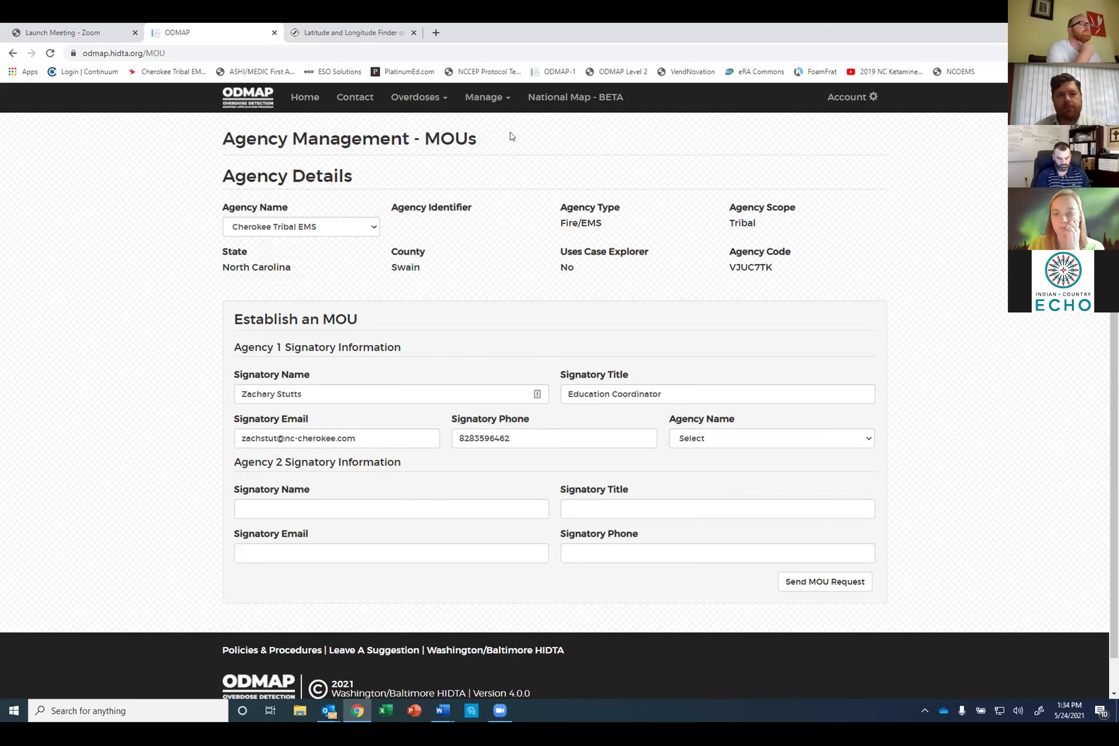
Step: Switch to Home to show the entry form set to Use My Devices Location
{"action": "left_click", "coordinate": [309, 99]}
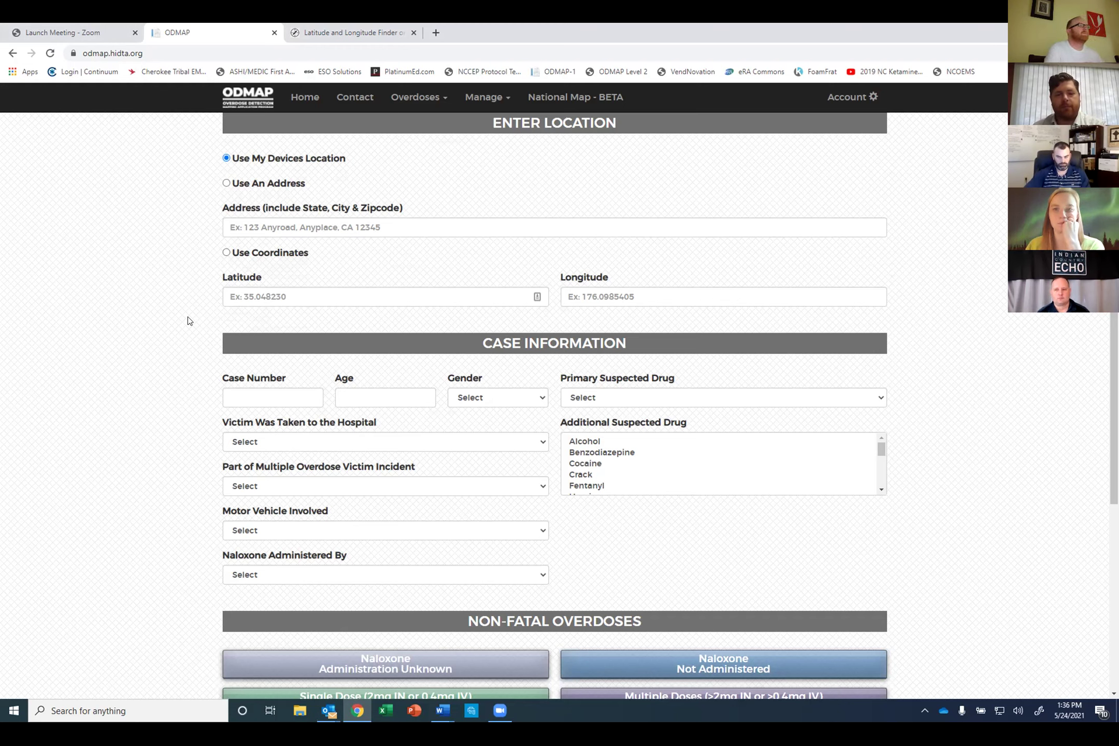
Step: Scroll down the blank entry form past the non-fatal naloxone options toward Fatal Overdoses
{"action": "mouse_move", "coordinate": [501, 713]}
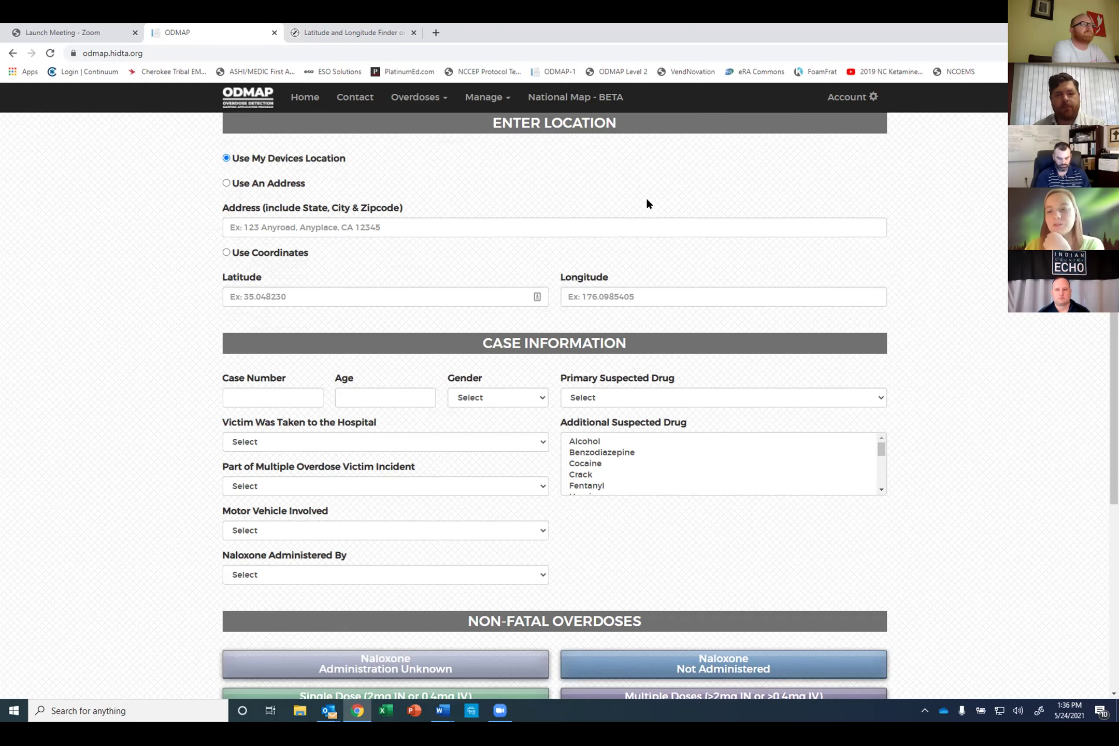
{"action": "scroll", "coordinate": [946, 458], "scroll_direction": "down", "scroll_amount": 1}
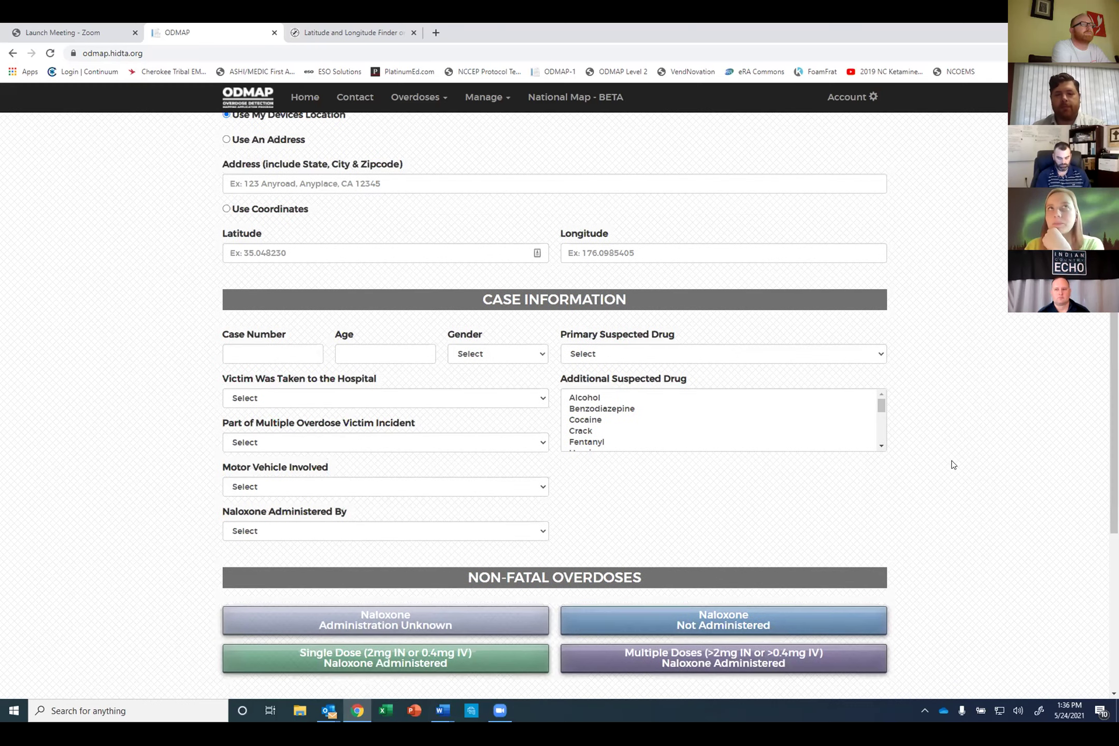
{"action": "scroll", "coordinate": [954, 465], "scroll_direction": "down", "scroll_amount": 1}
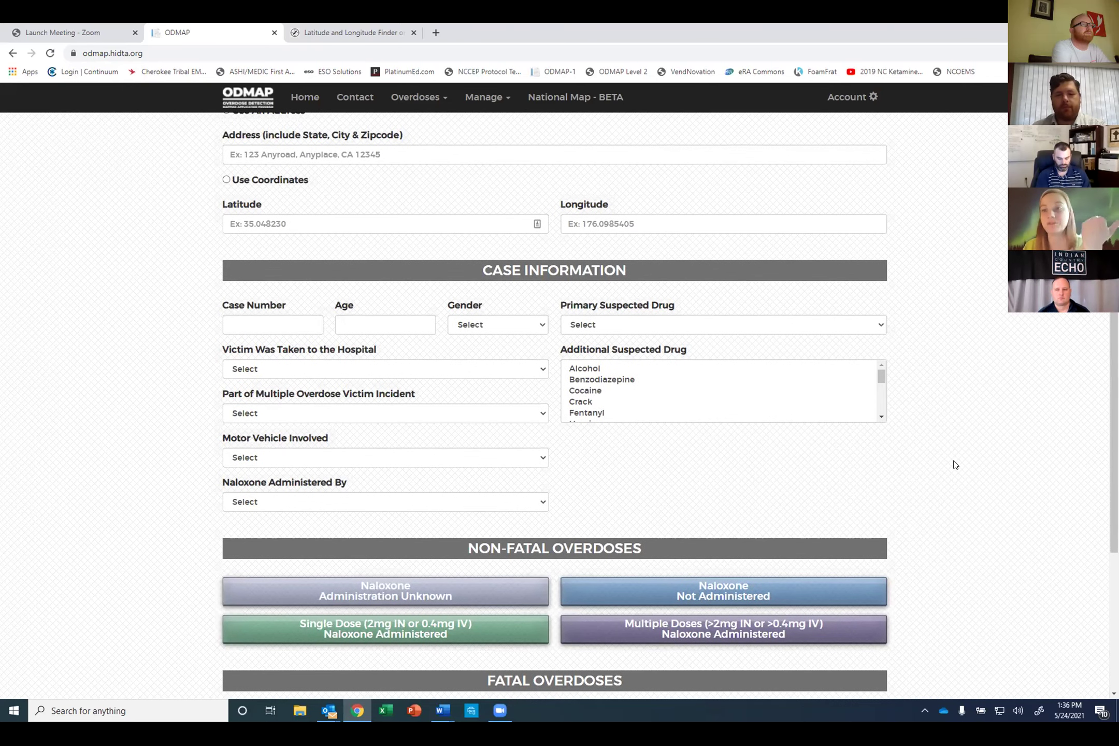